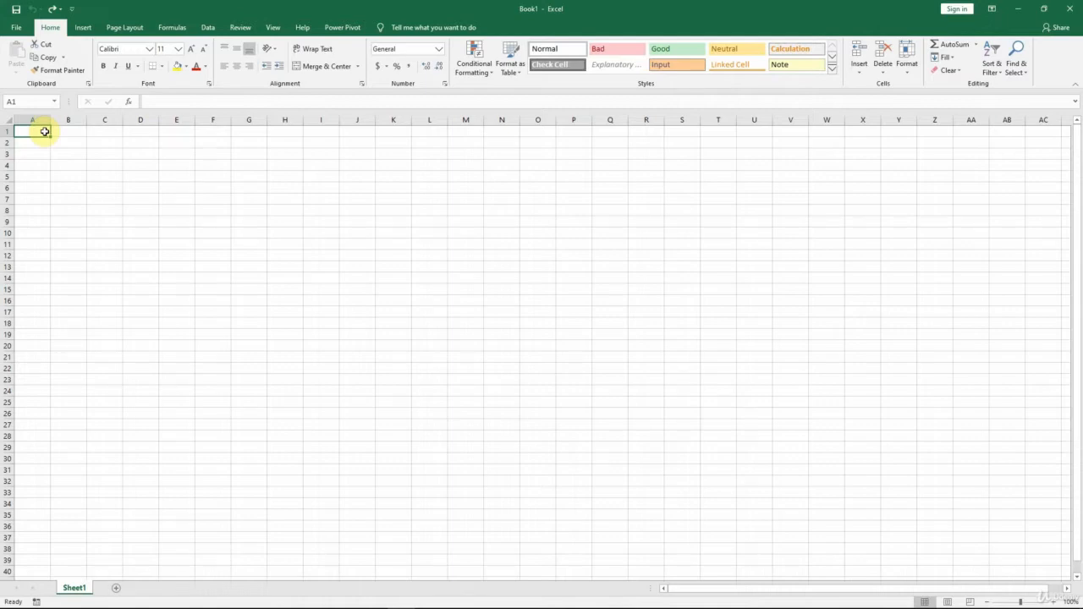
# Enter MON in cell A1 and fill the weekday series down through A7
pyautogui.write('MON')
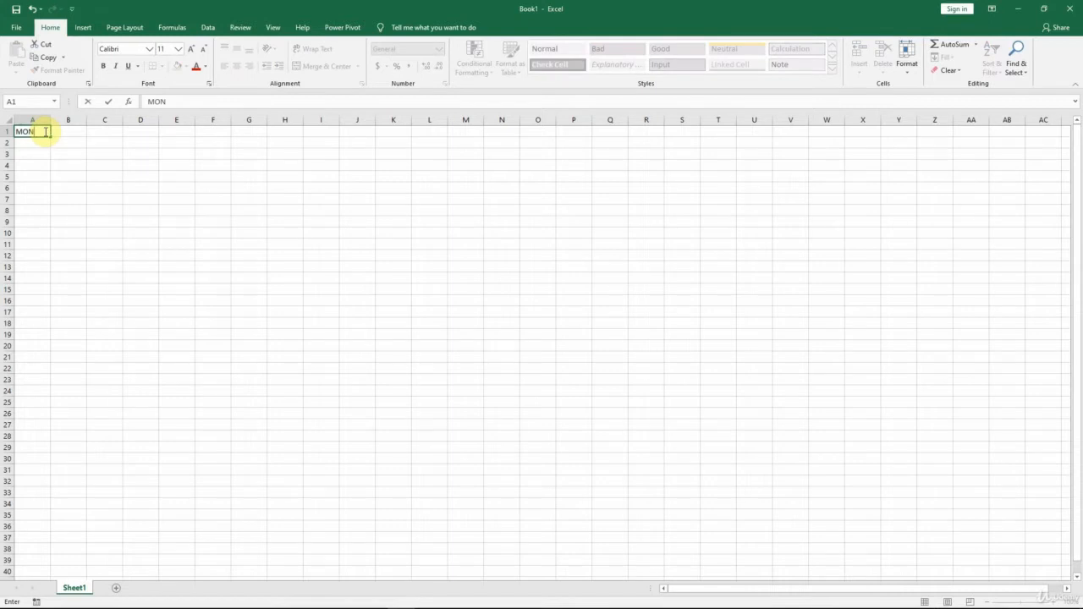
pyautogui.press('Return')
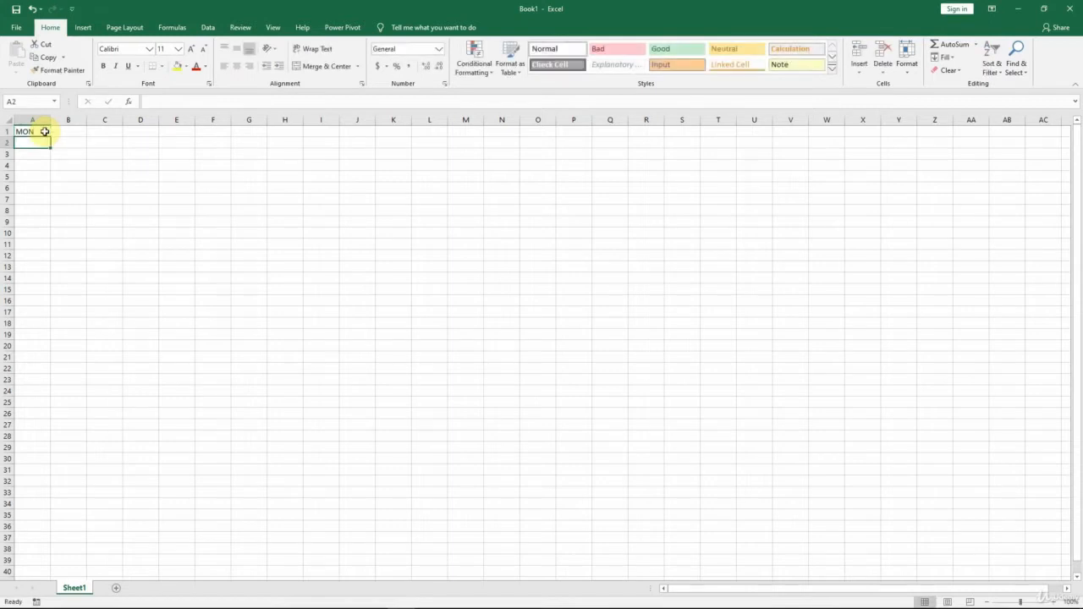
pyautogui.click(44, 131)
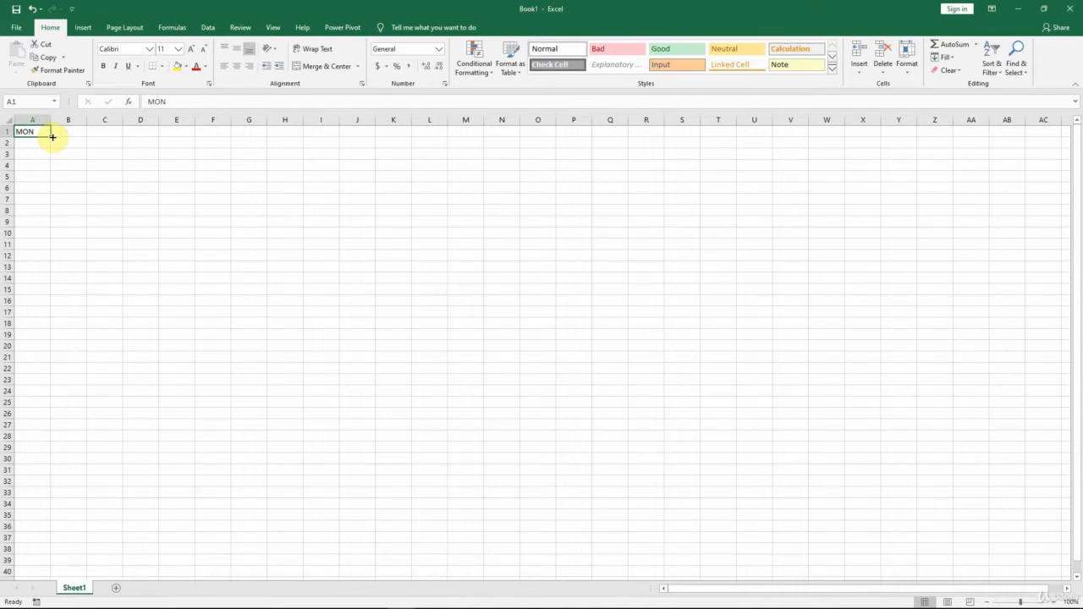
pyautogui.moveTo(52, 136); pyautogui.dragTo(46, 203)
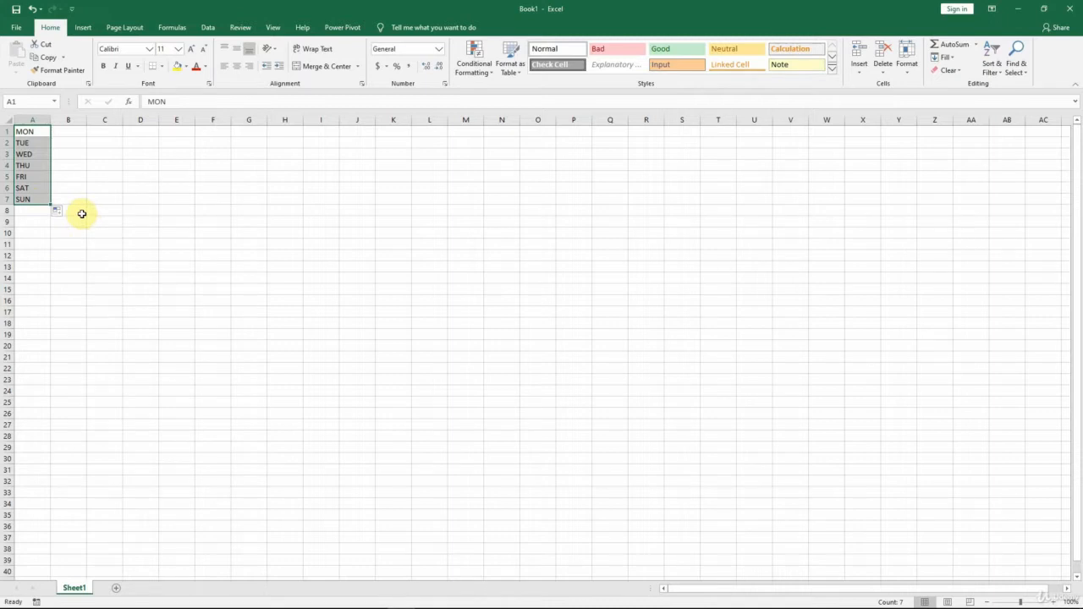
# Enter the daily values 100, 200, 300, 400, 350, 250 and 150 in cells B1 to B7
pyautogui.click(68, 134)
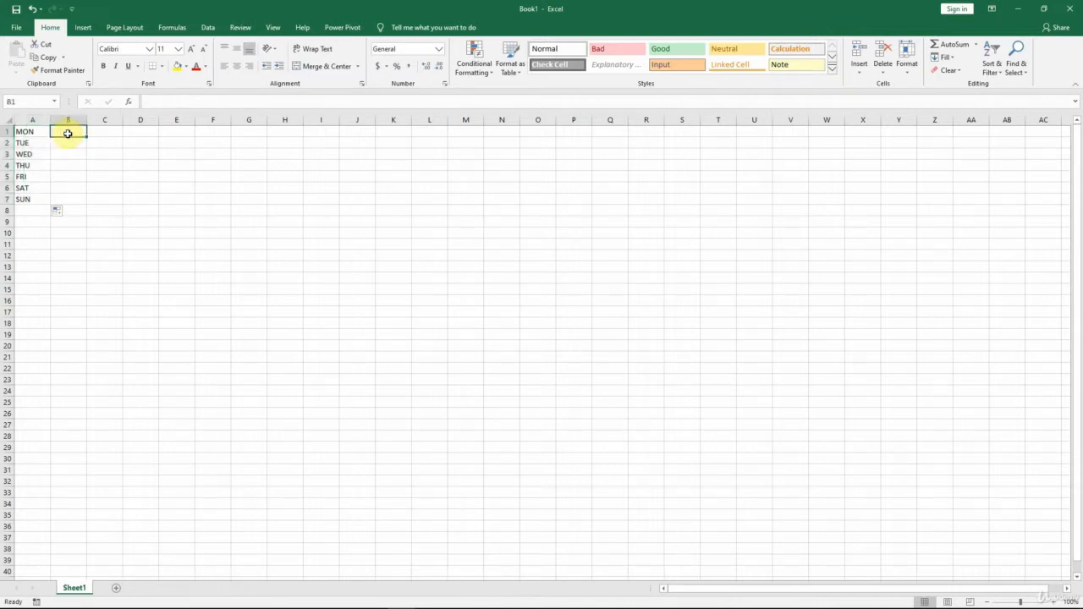
pyautogui.write('10')
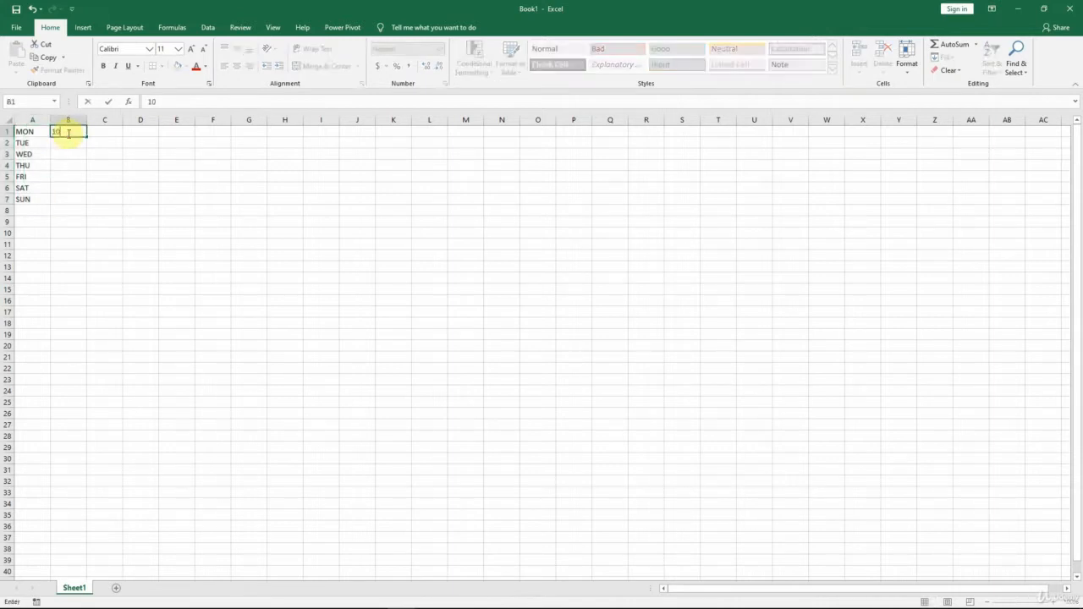
pyautogui.write('0')
pyautogui.press('Return')
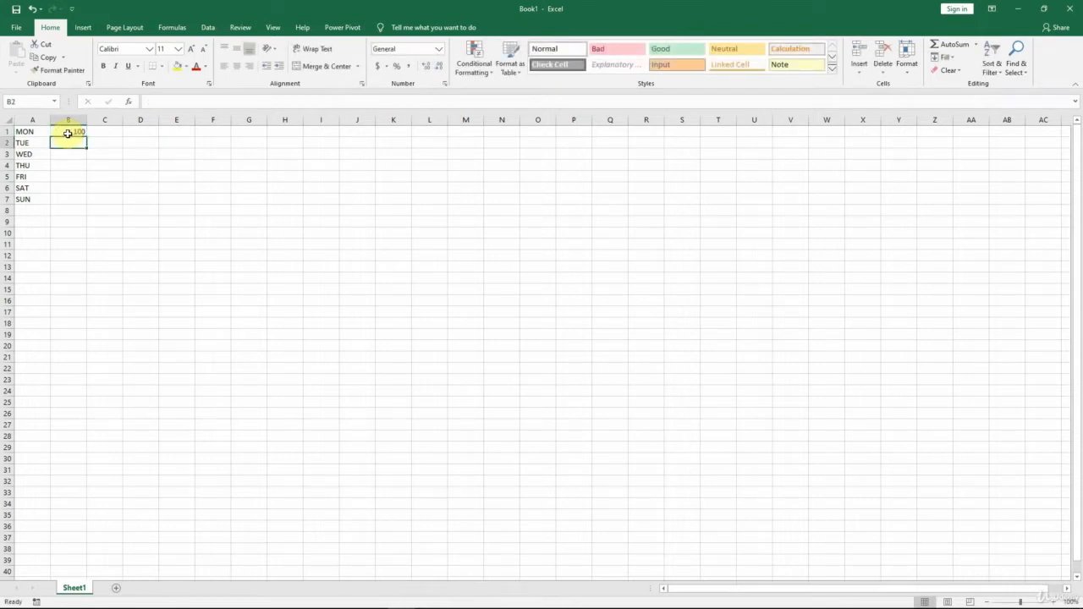
pyautogui.write('200')
pyautogui.press('Return')
pyautogui.write('300')
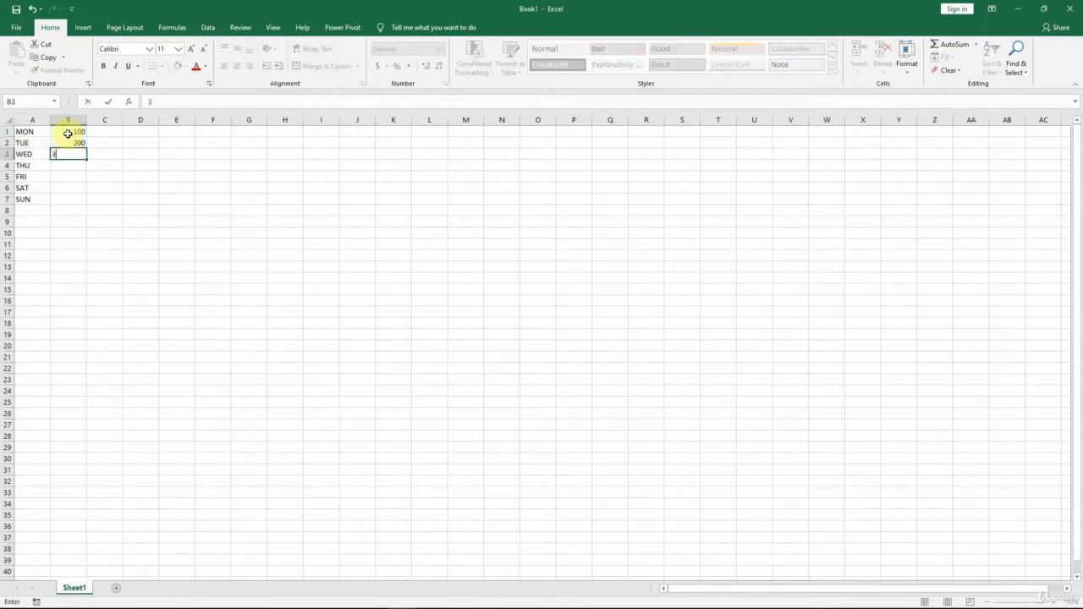
pyautogui.press('Return')
pyautogui.write('400')
pyautogui.press('Return')
pyautogui.write('350')
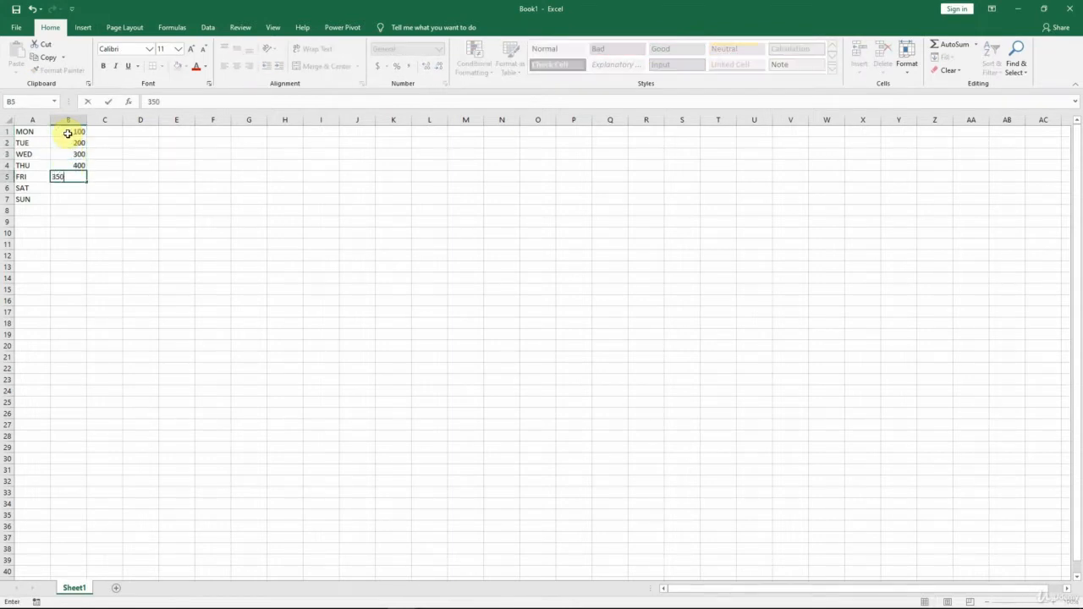
pyautogui.press('Return')
pyautogui.write('250')
pyautogui.press('Return')
pyautogui.write('150')
pyautogui.press('Return')
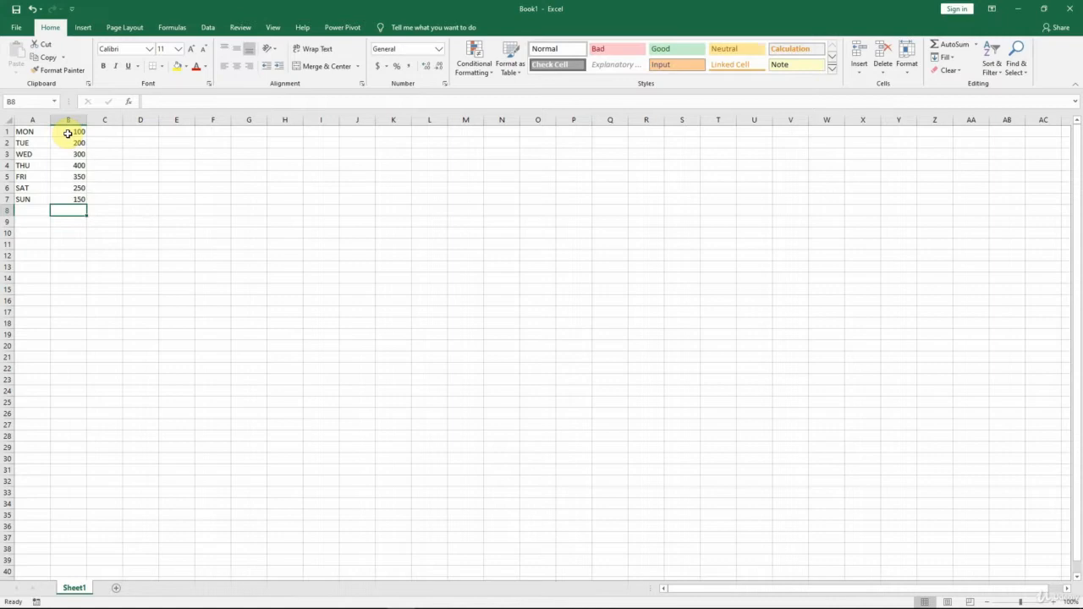
# Insert a blank row above the MON row
pyautogui.click(5, 131)
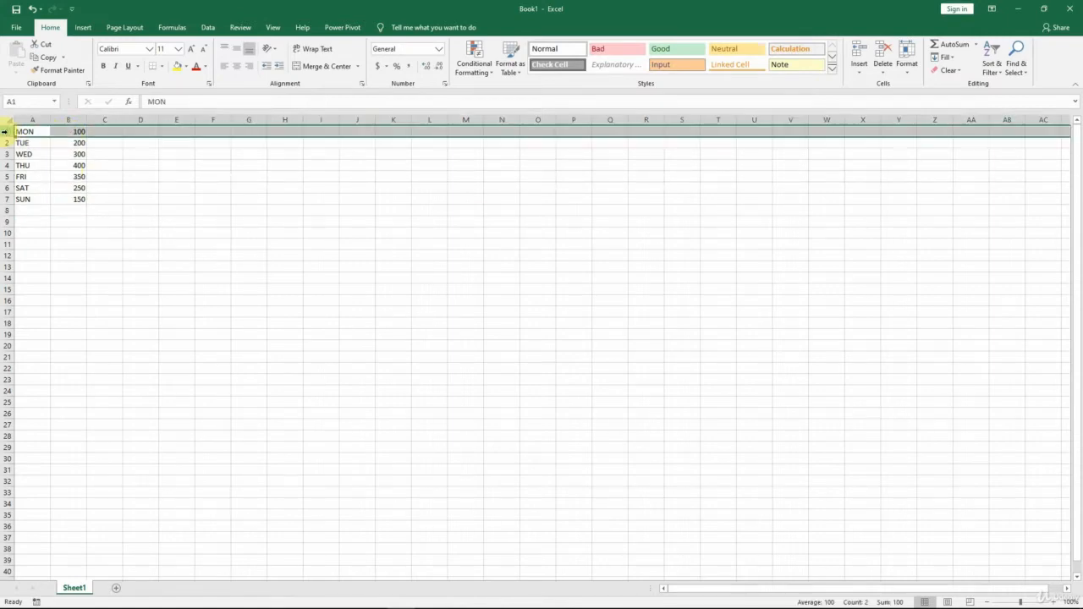
pyautogui.hotkey('ctrl', 'z')
pyautogui.rightClick(6, 132)
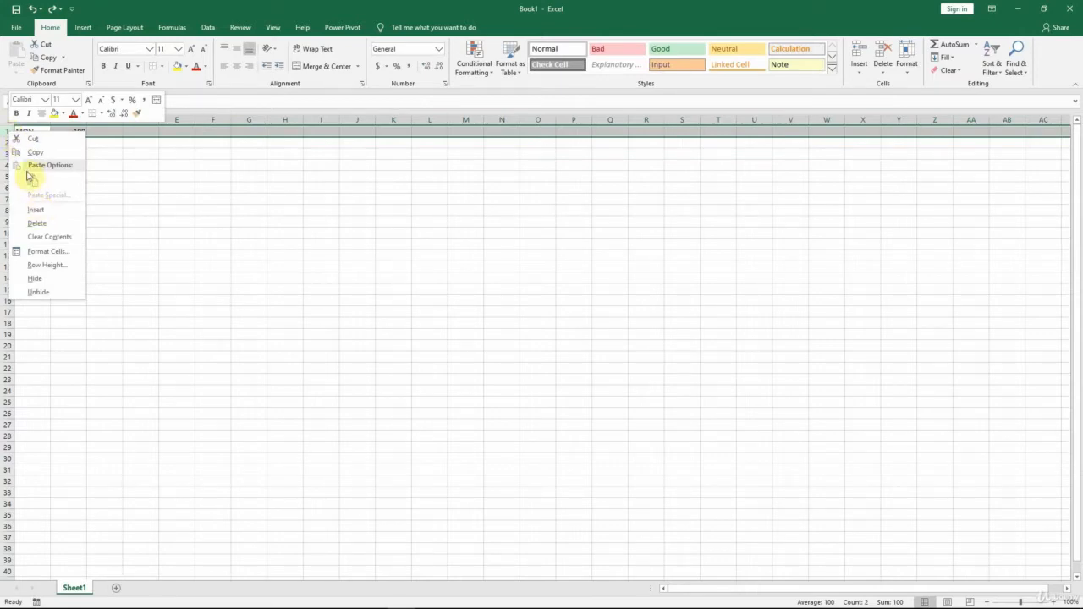
pyautogui.click(6, 132)
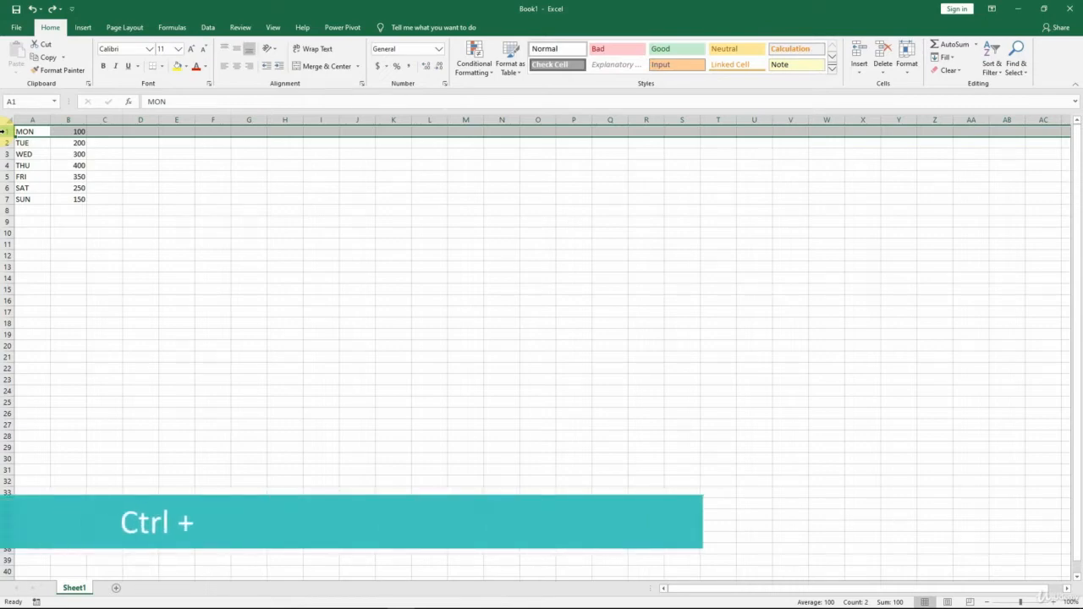
pyautogui.hotkey('ctrl', '+')
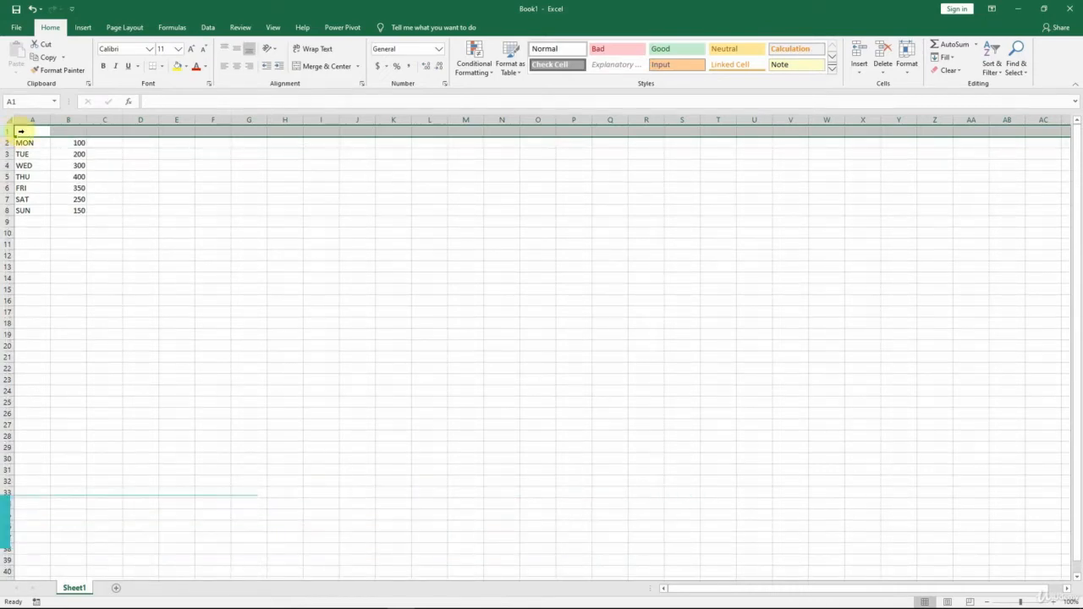
# Add the header "Last Week Sales" in cell B1 and autofit column B to its text
pyautogui.click(62, 133)
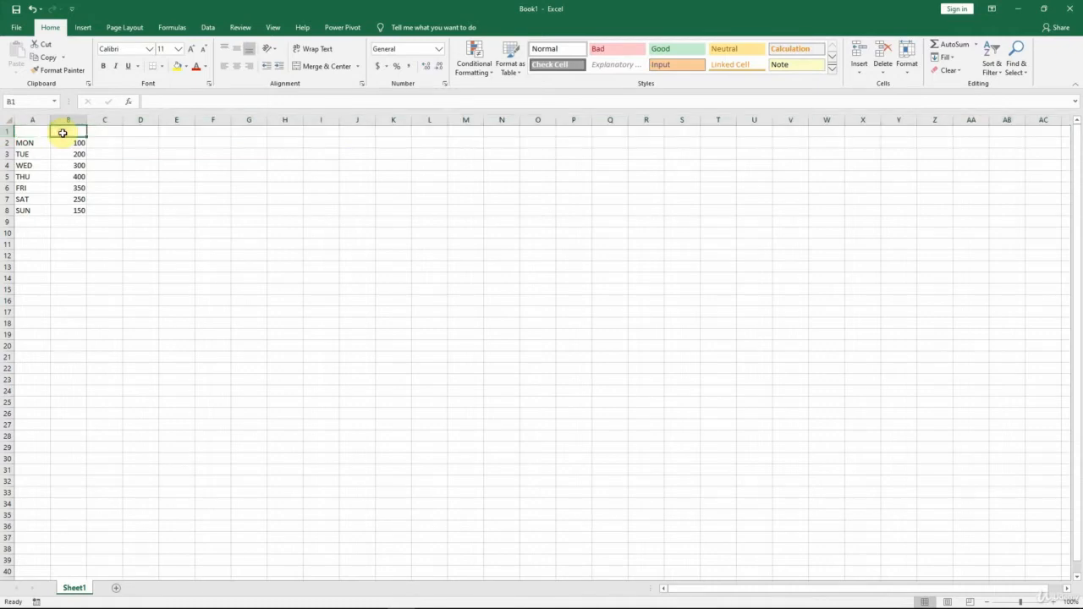
pyautogui.write('Las')
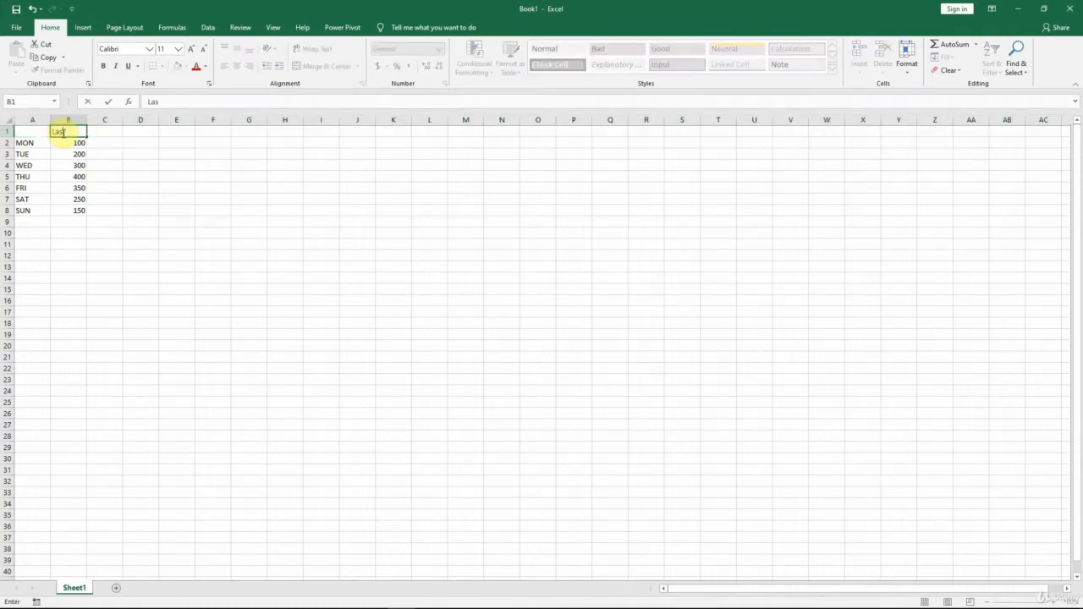
pyautogui.write('t Week Sales')
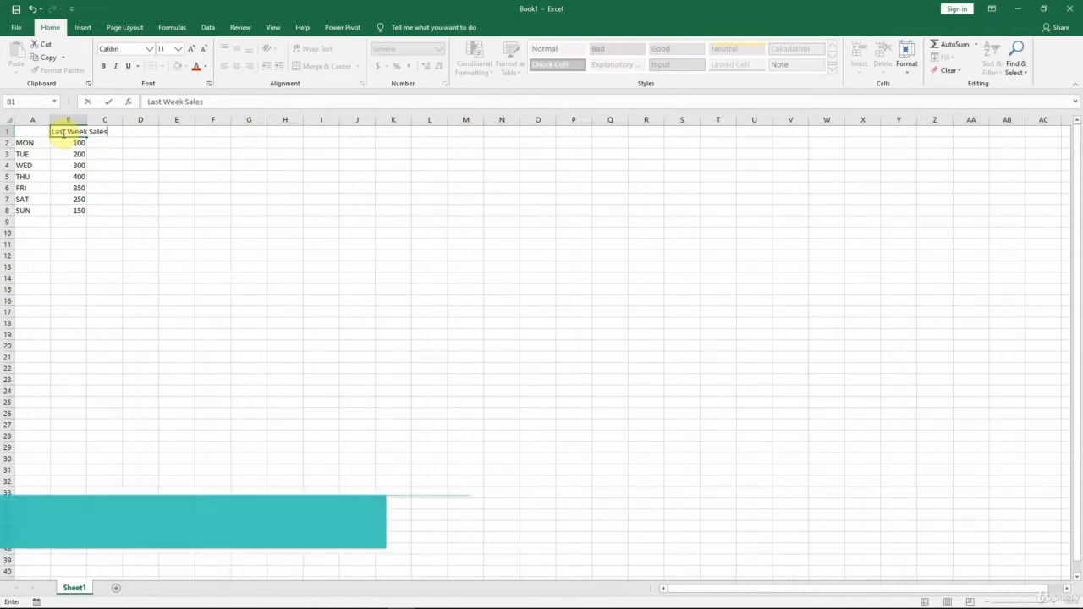
pyautogui.press('Tab')
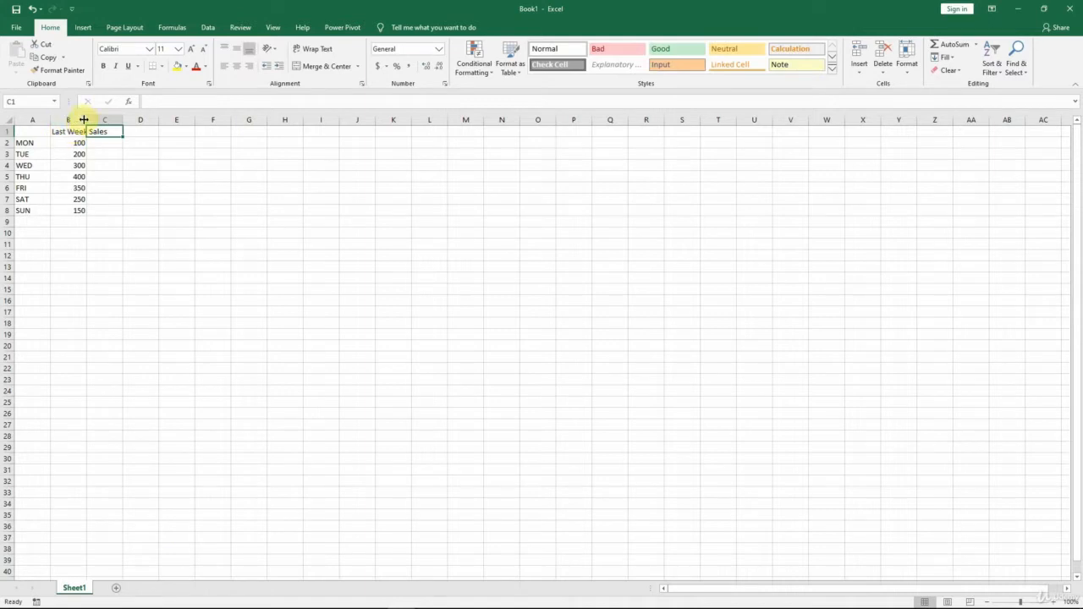
pyautogui.doubleClick(84, 120)
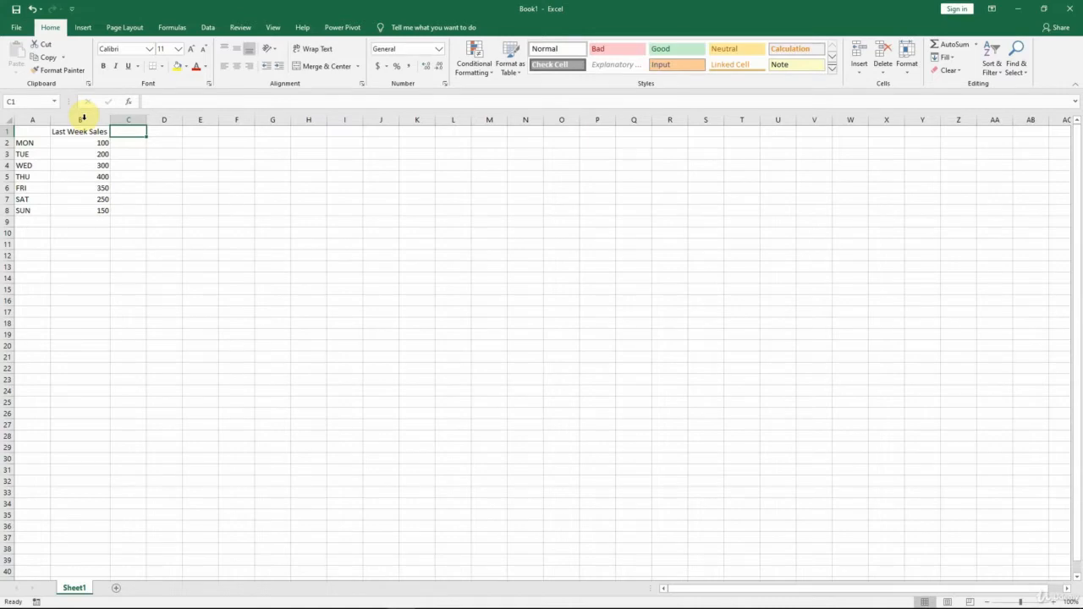
# Center column B horizontally and format it as Currency with no decimal places
pyautogui.click(84, 119)
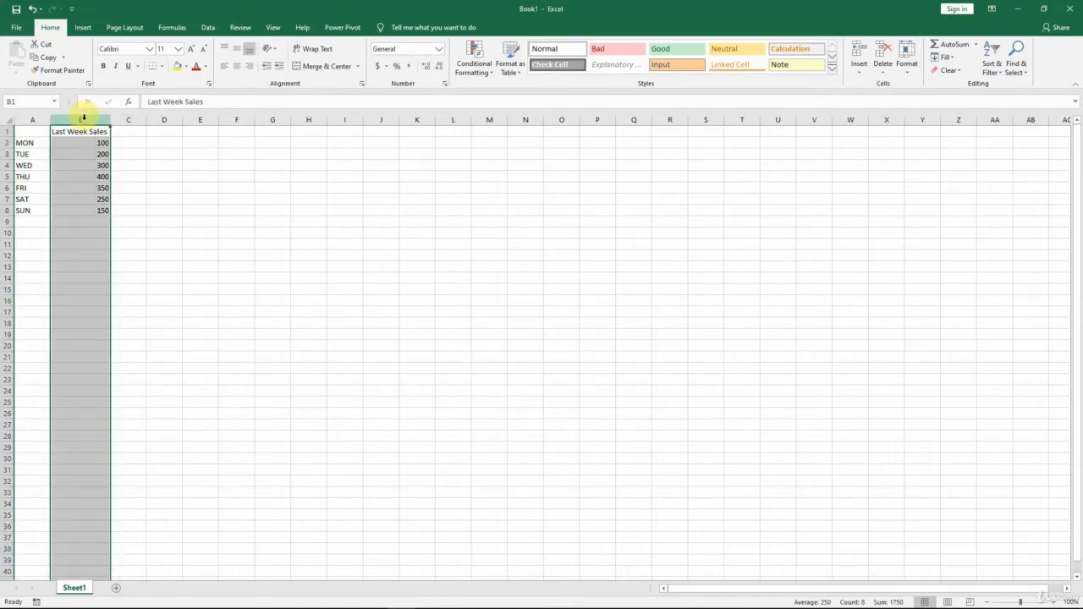
pyautogui.click(239, 69)
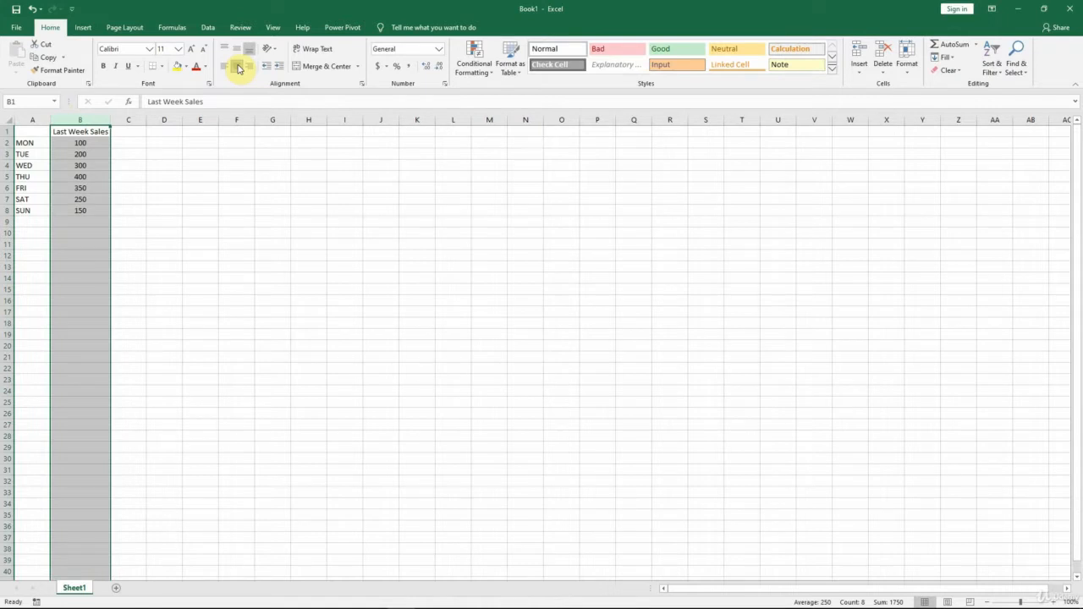
pyautogui.click(381, 71)
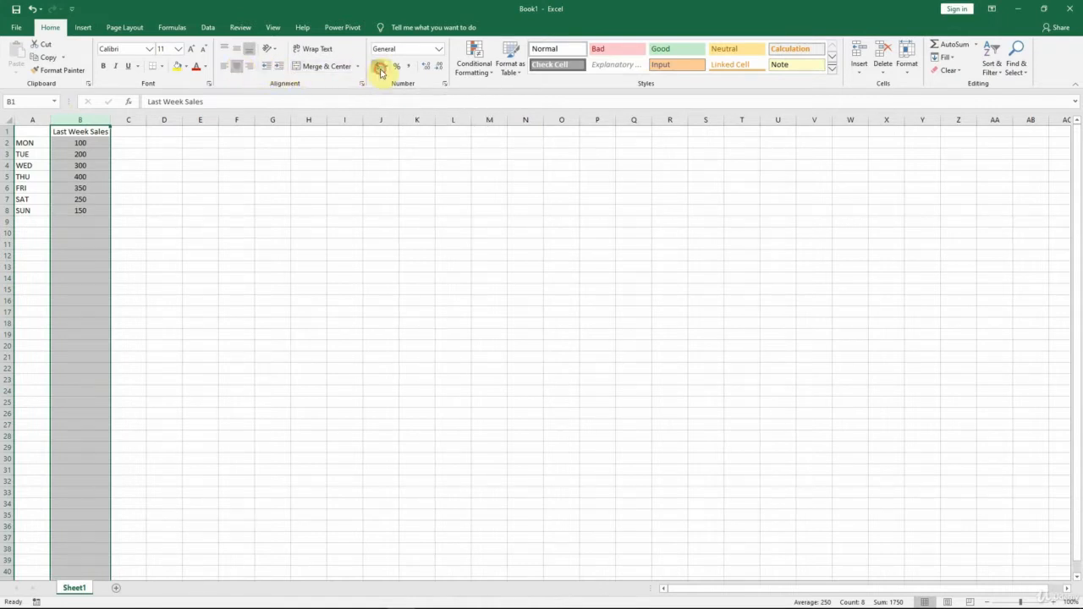
pyautogui.click(439, 49)
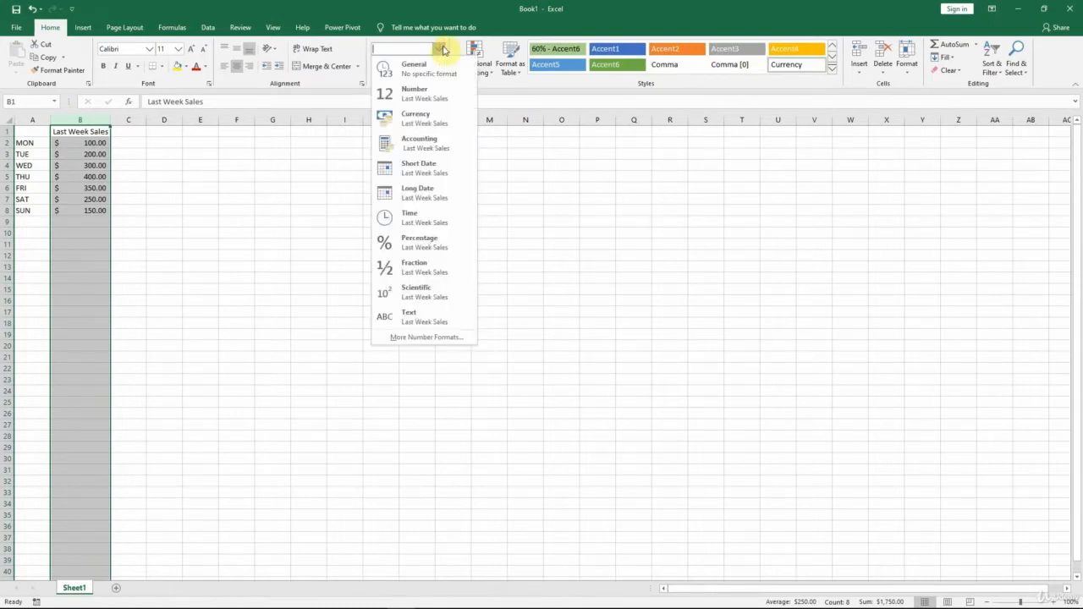
pyautogui.click(426, 123)
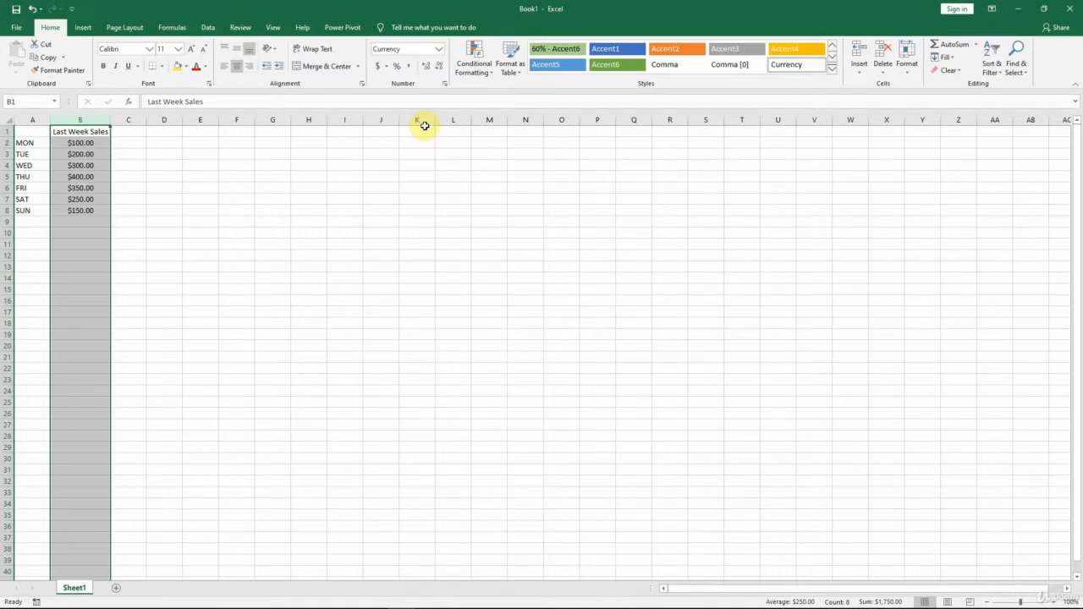
pyautogui.click(438, 68)
pyautogui.click(438, 68)
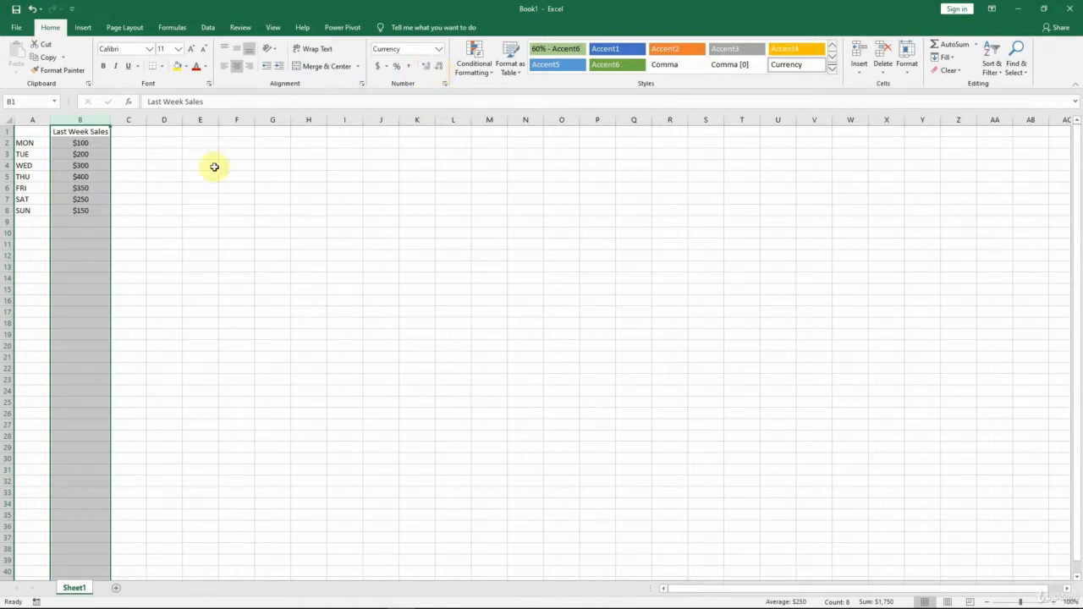
# Make the Last Week Sales header and the weekday labels in column A bold
pyautogui.click(57, 131)
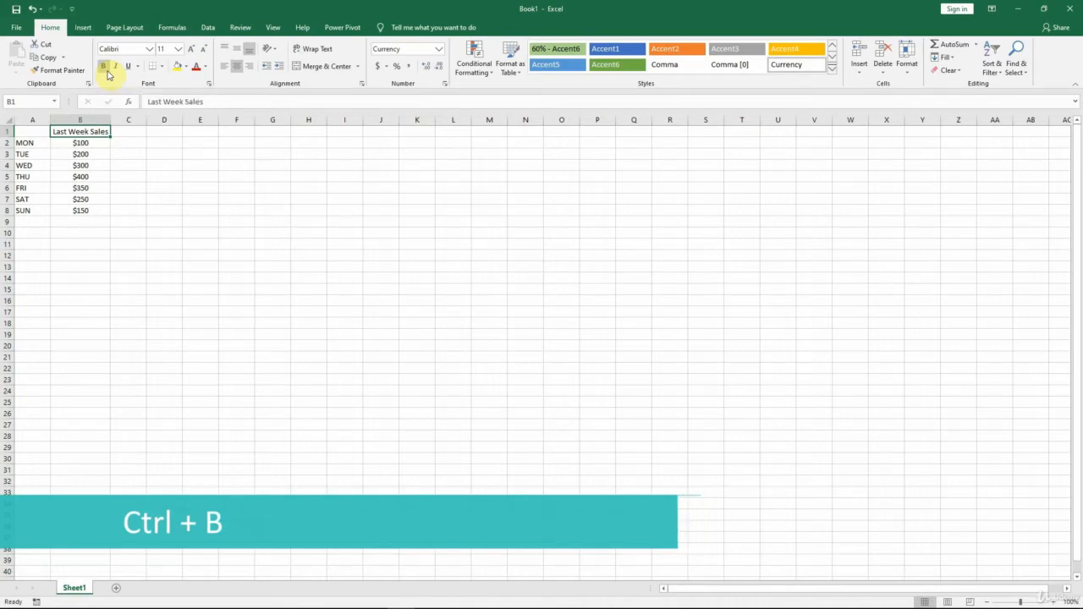
pyautogui.hotkey('ctrl', 'b')
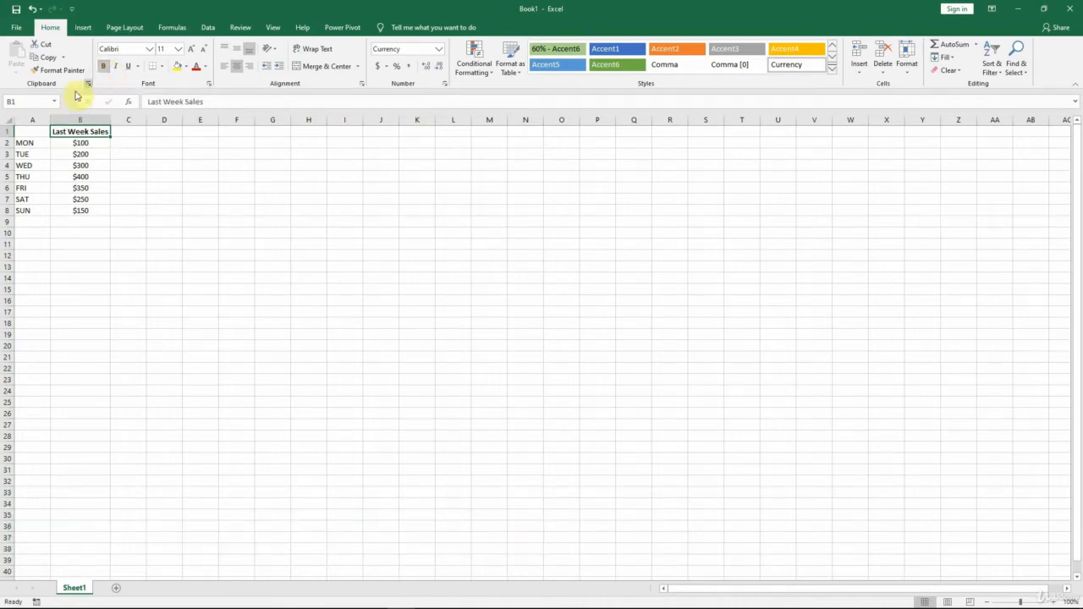
pyautogui.click(28, 119)
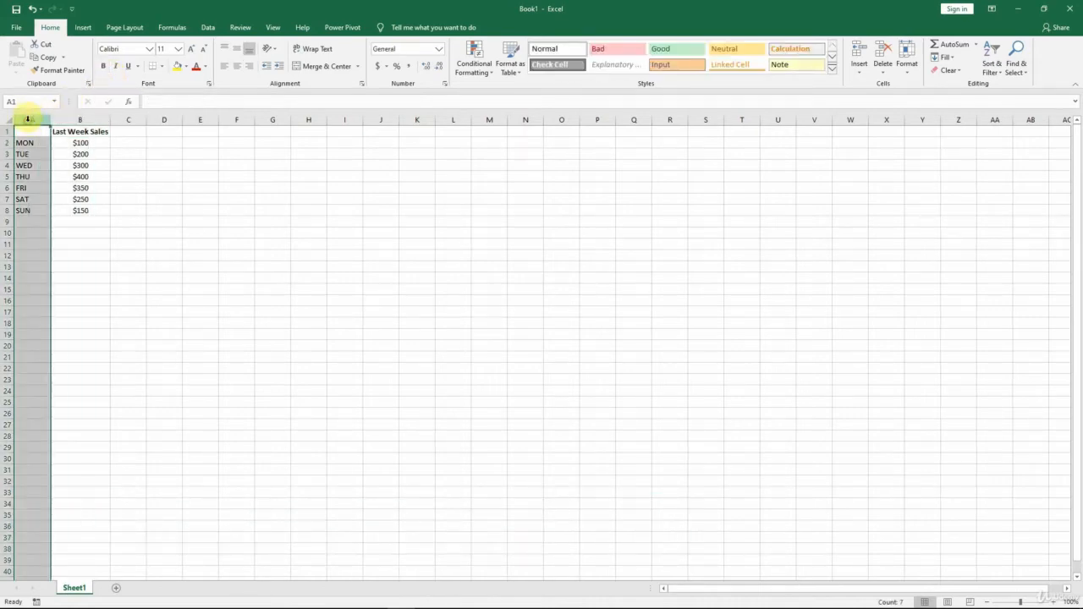
pyautogui.click(104, 66)
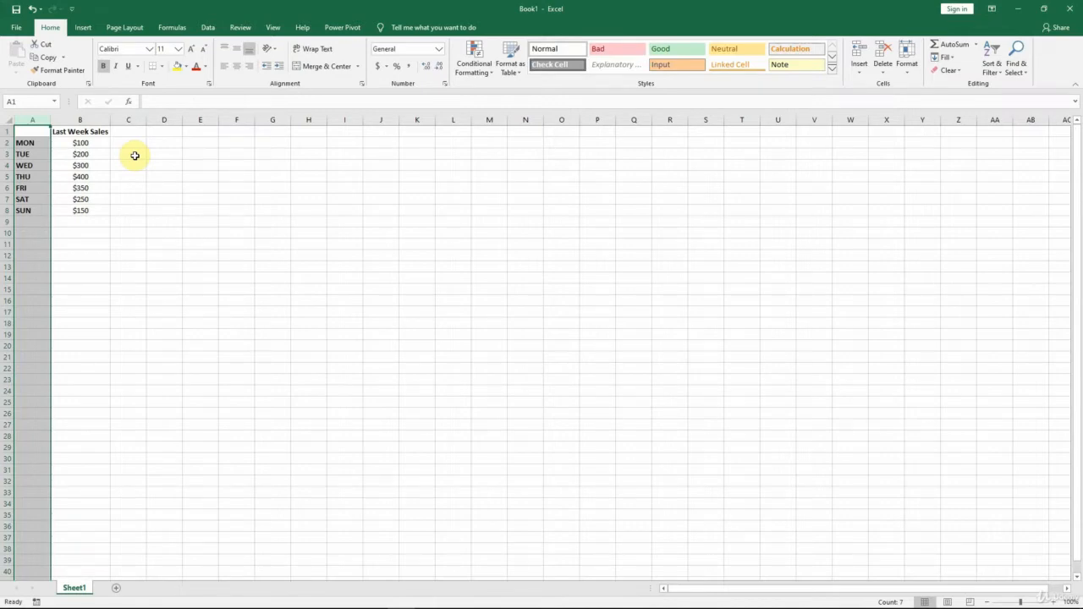
# From cell B2, preview the recommended line, pie, area and funnel charts for the sales data without inserting one
pyautogui.click(81, 144)
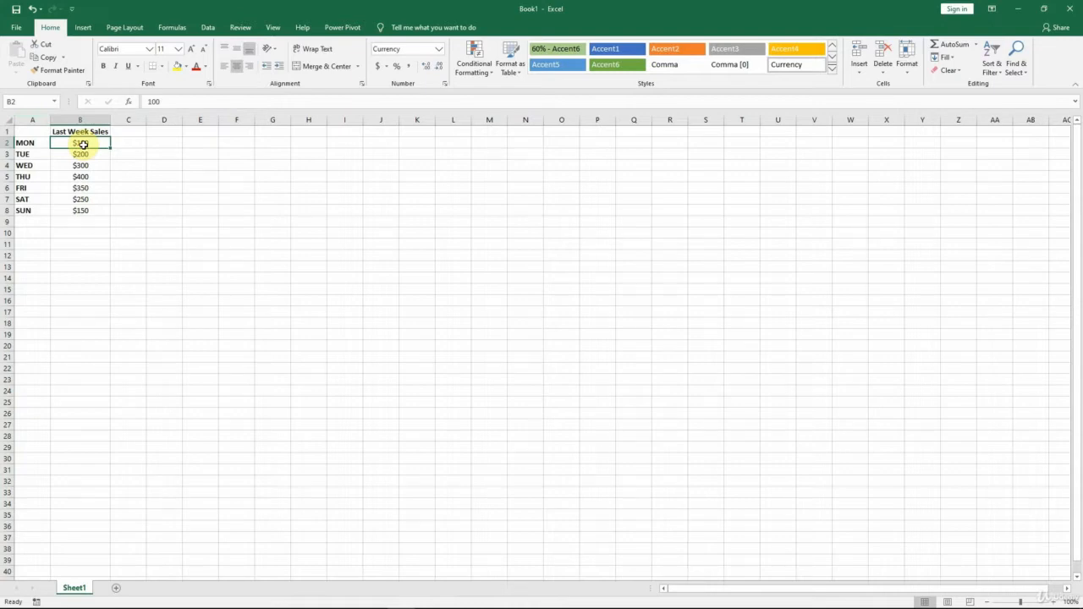
pyautogui.click(83, 28)
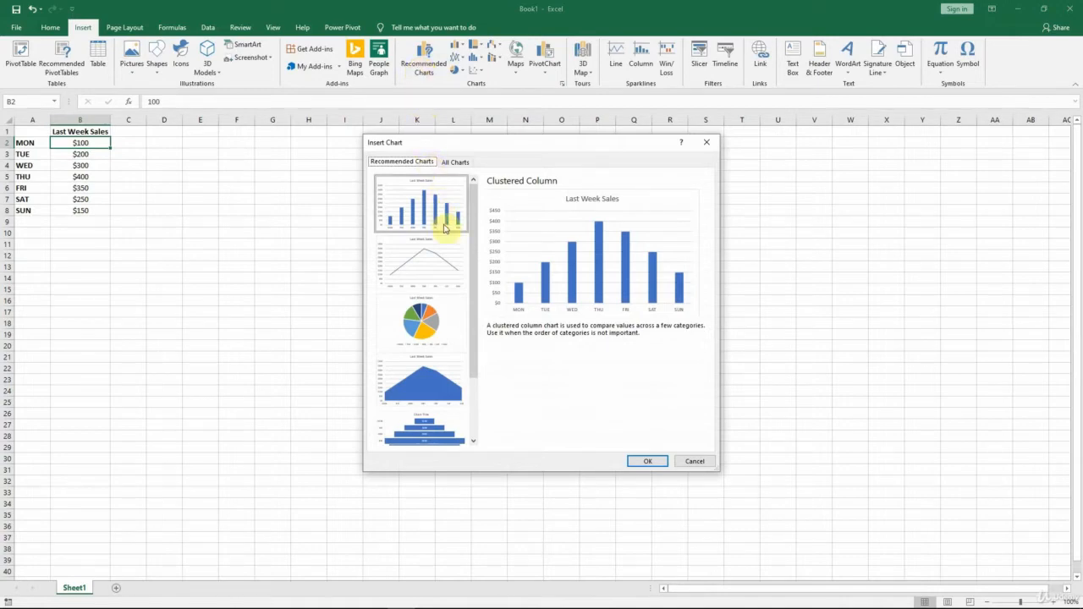
pyautogui.click(444, 262)
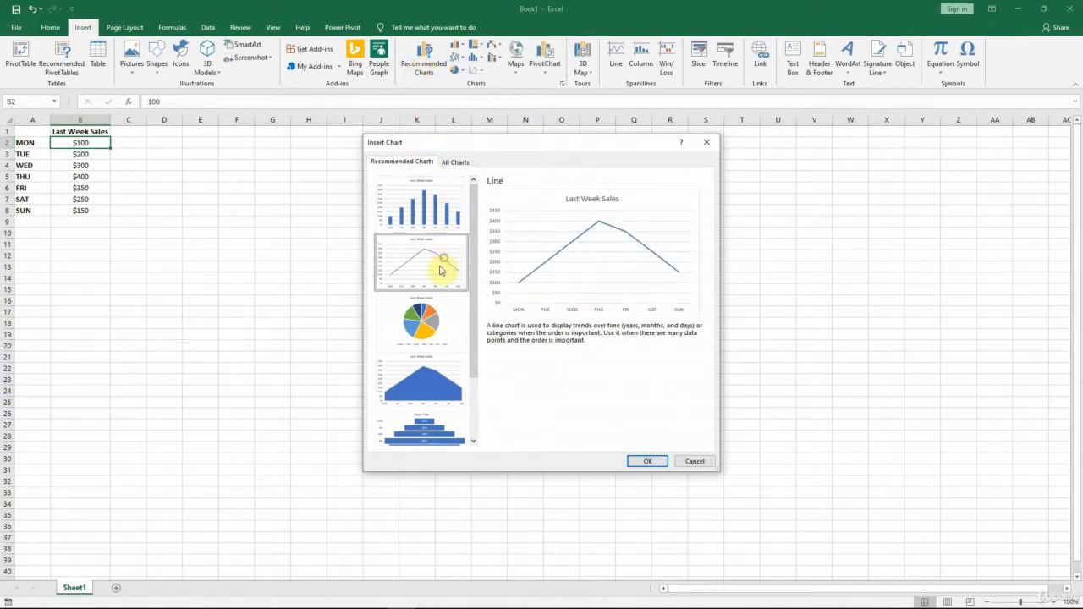
pyautogui.click(432, 323)
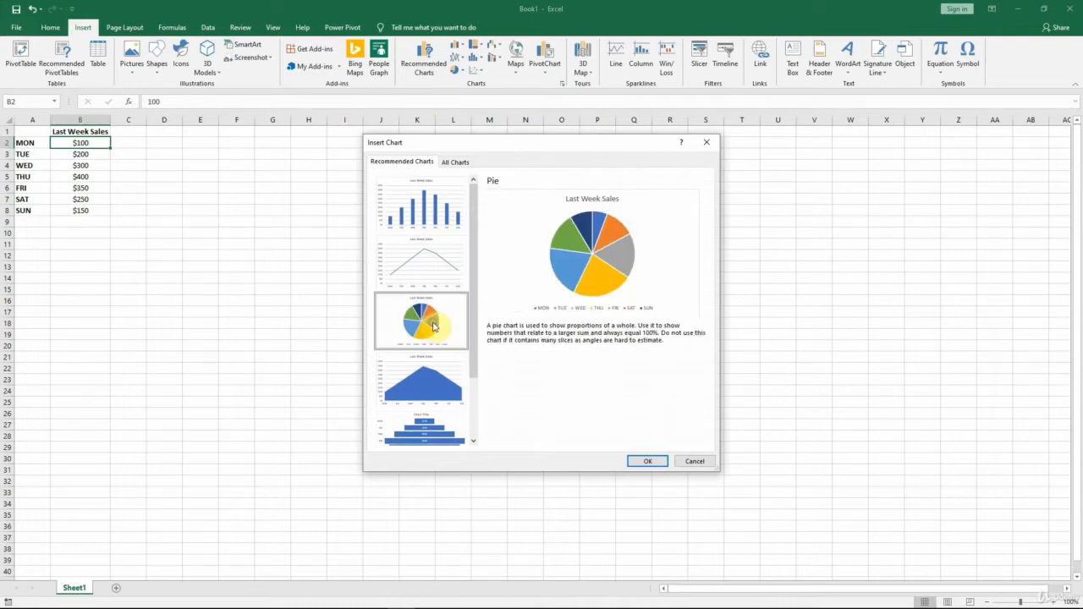
pyautogui.click(435, 401)
pyautogui.click(433, 433)
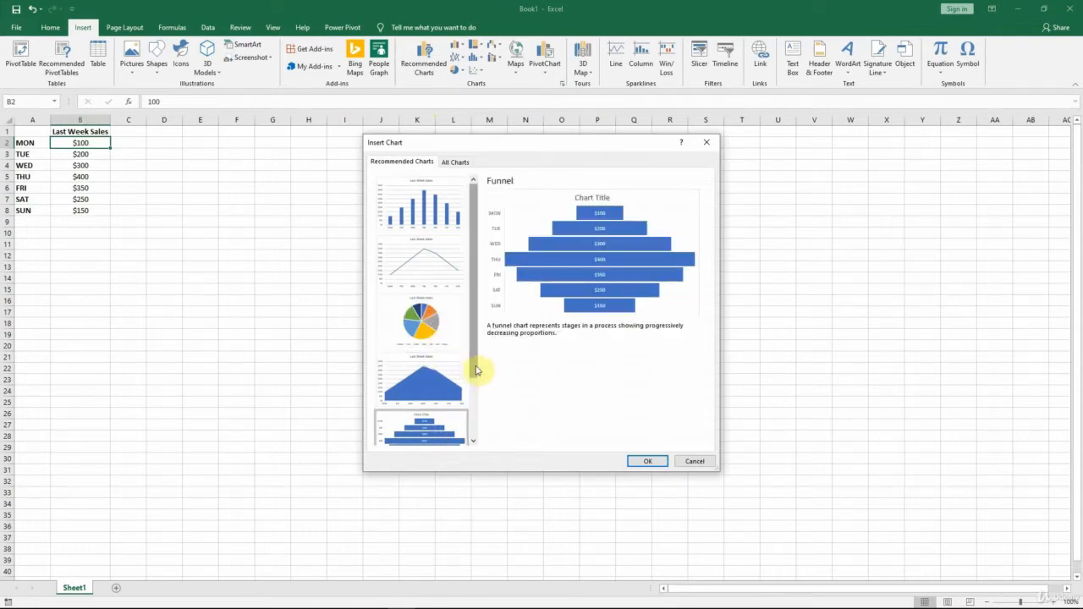
pyautogui.moveTo(476, 367); pyautogui.dragTo(478, 344)
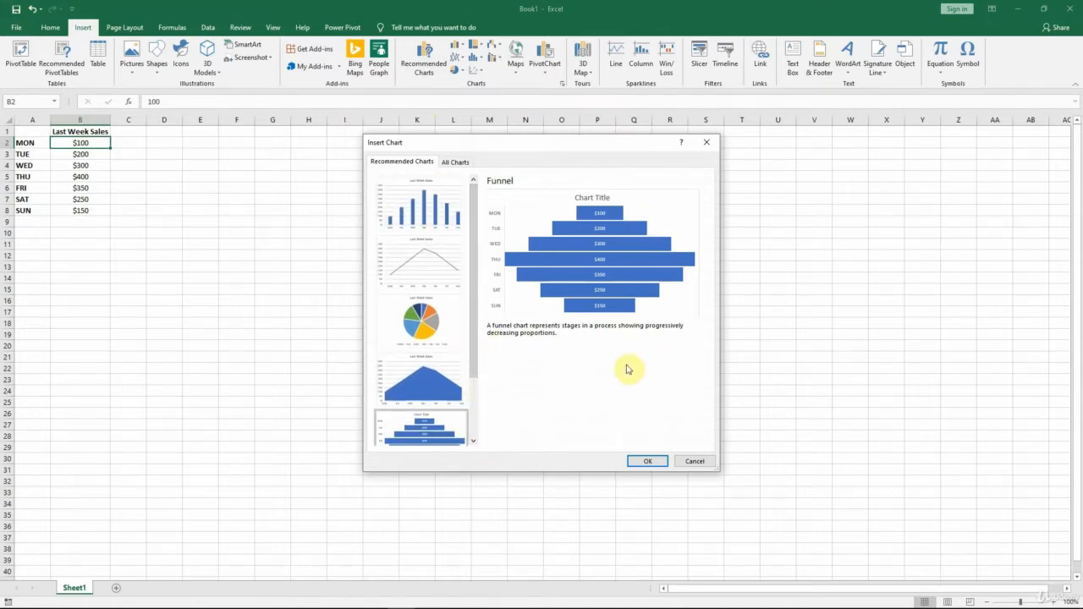
pyautogui.click(691, 464)
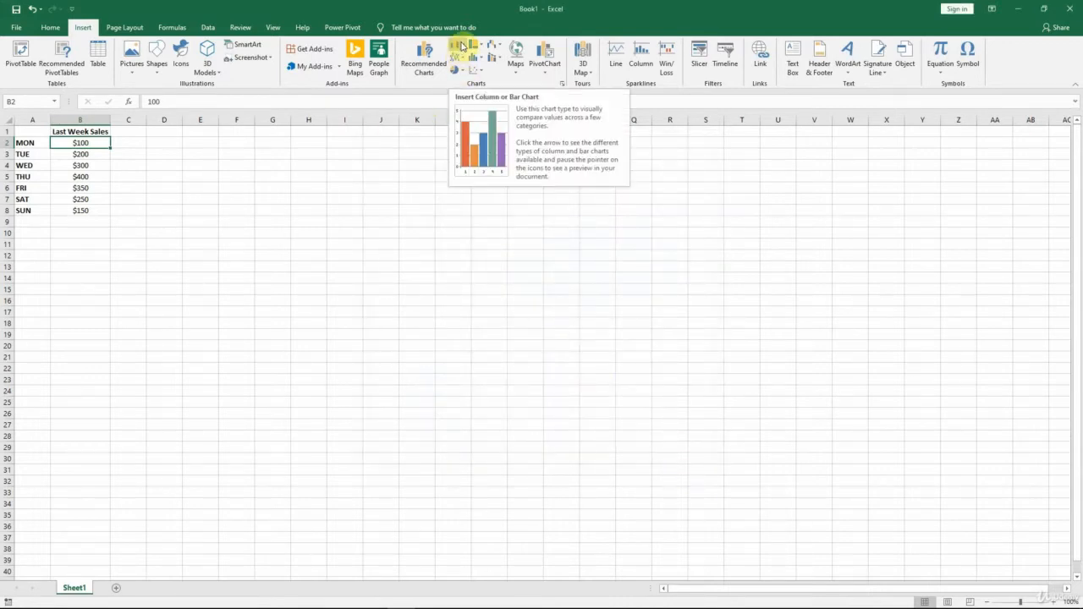
# Insert a 2-D clustered column chart of the sales data and move it directly below the table, starting at row 10
pyautogui.click(461, 47)
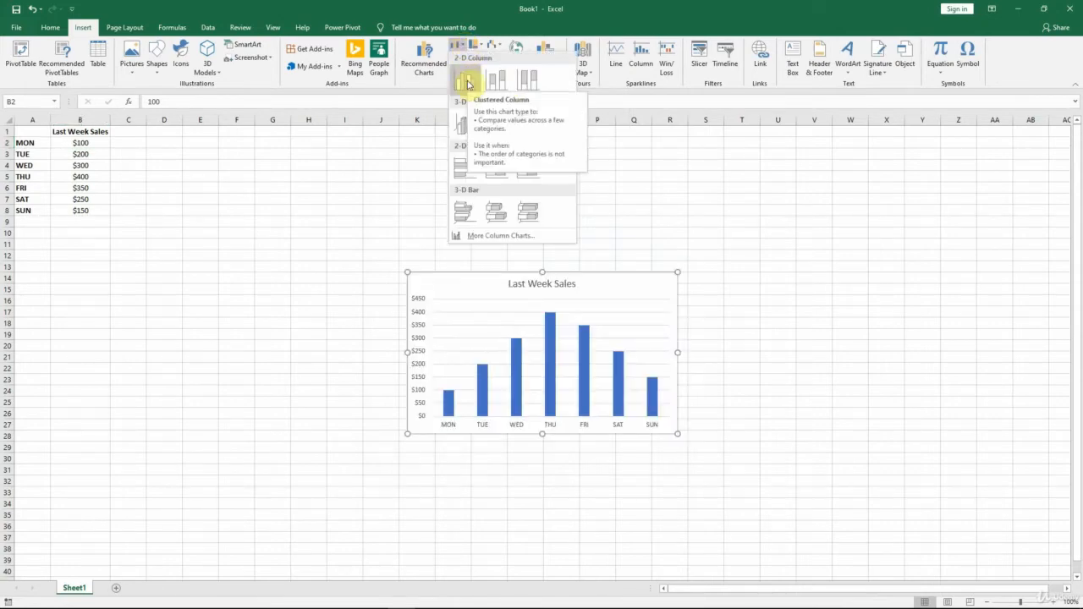
pyautogui.click(467, 83)
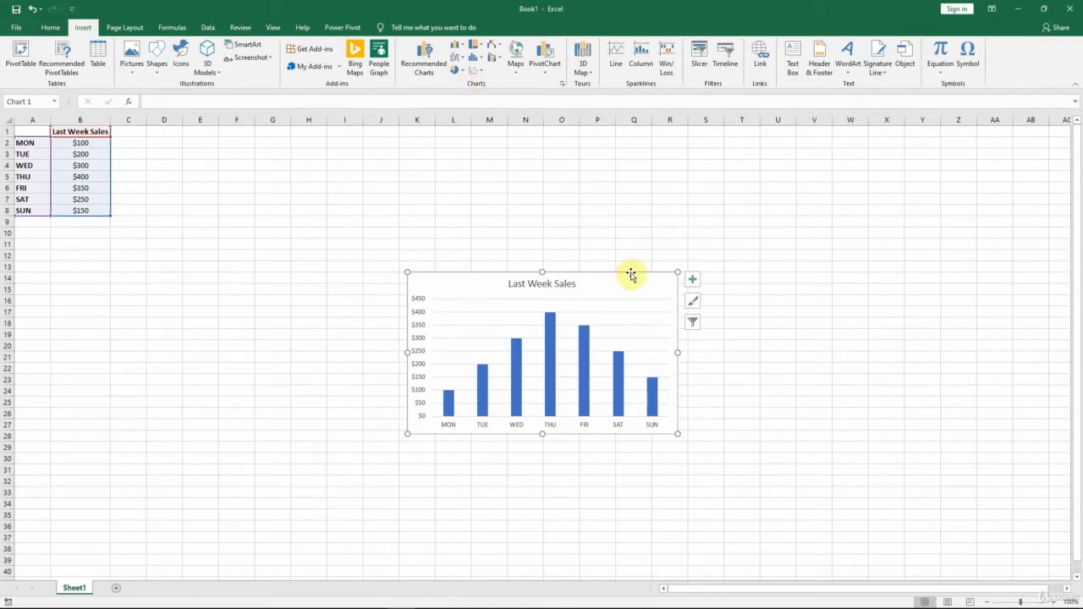
pyautogui.moveTo(632, 272); pyautogui.dragTo(259, 231)
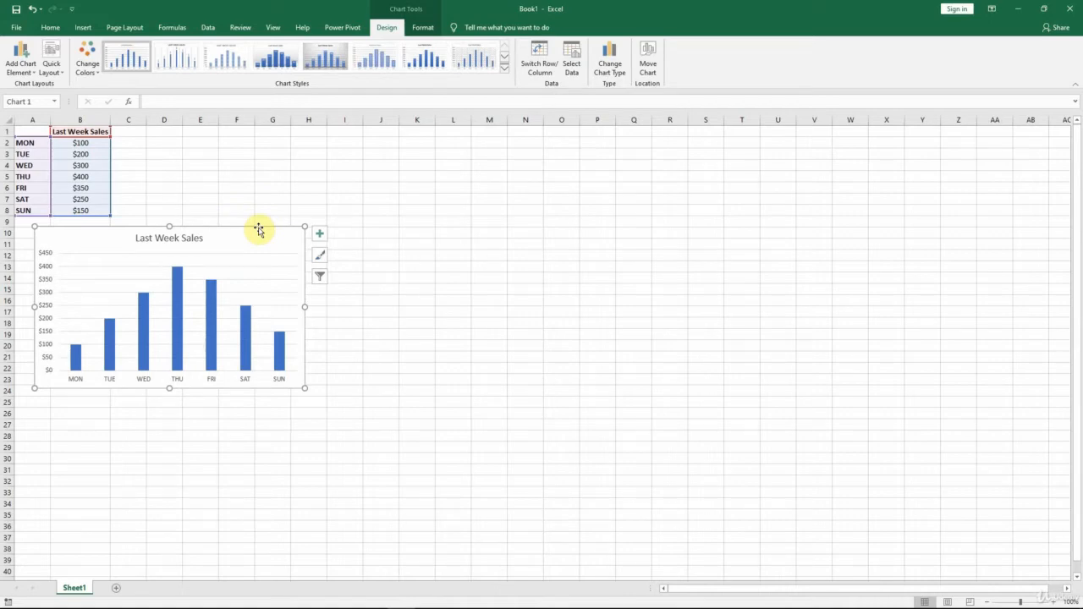
pyautogui.press('Escape')
pyautogui.hotkey('ctrl', 'z')
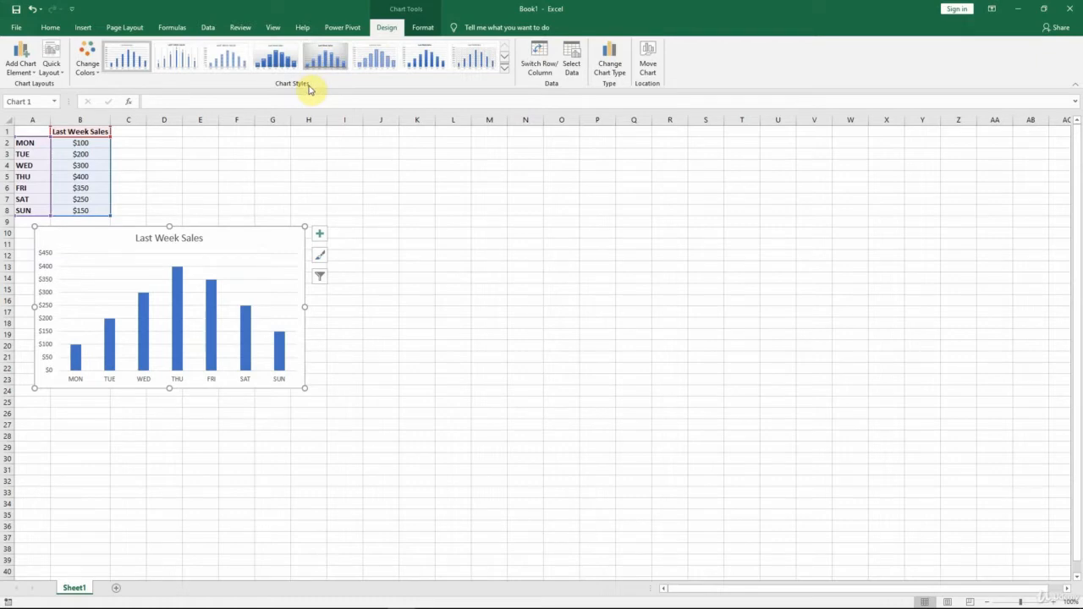
# Apply the first dark-background chart style to the column chart and recolor its bars with the monochromatic gray palette
pyautogui.click(504, 69)
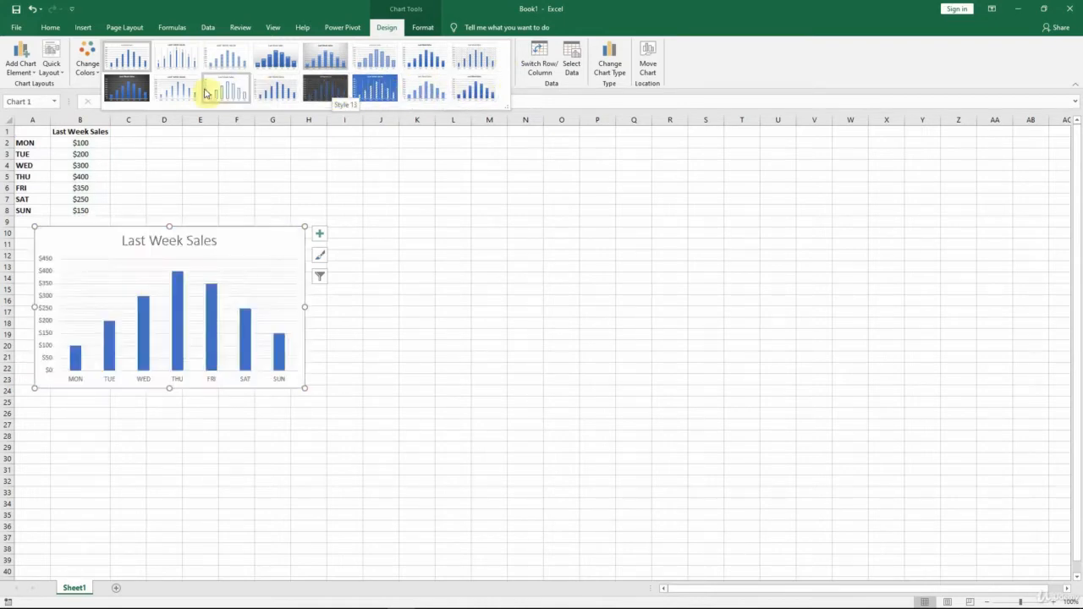
pyautogui.click(131, 94)
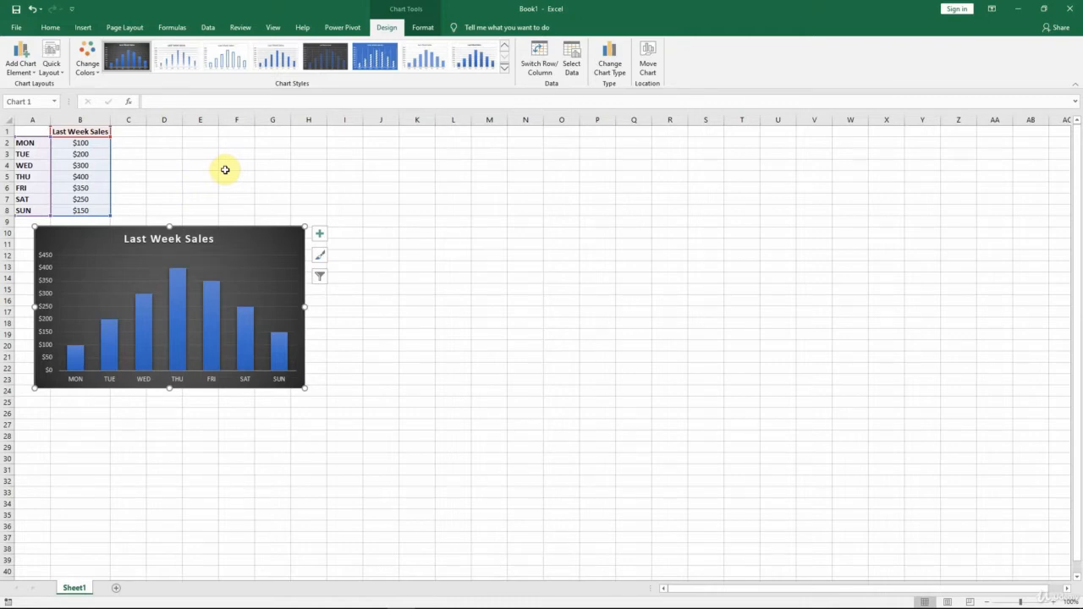
pyautogui.click(96, 76)
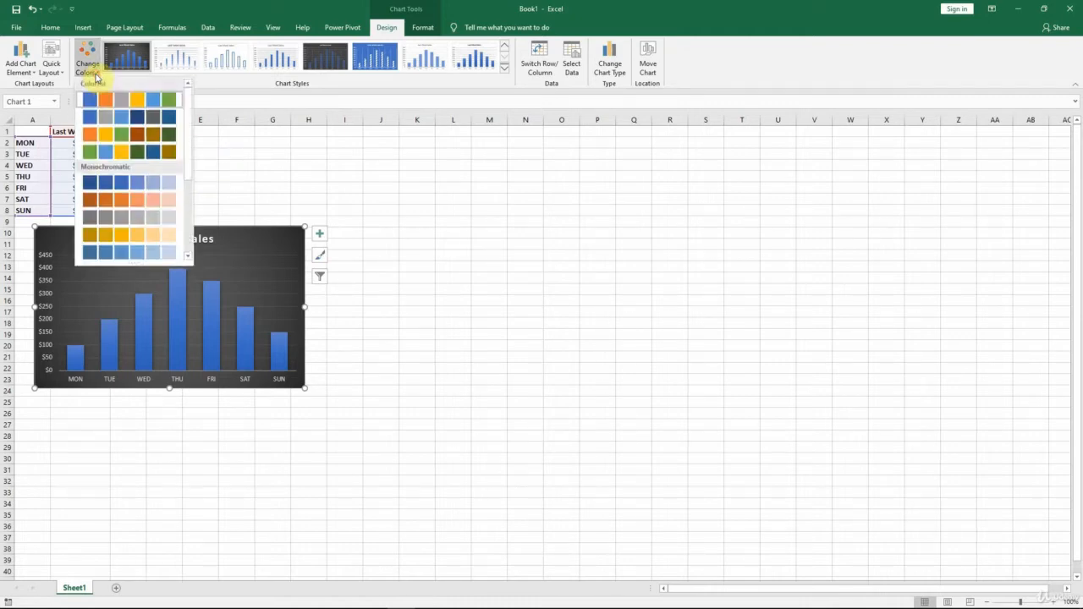
pyautogui.click(104, 220)
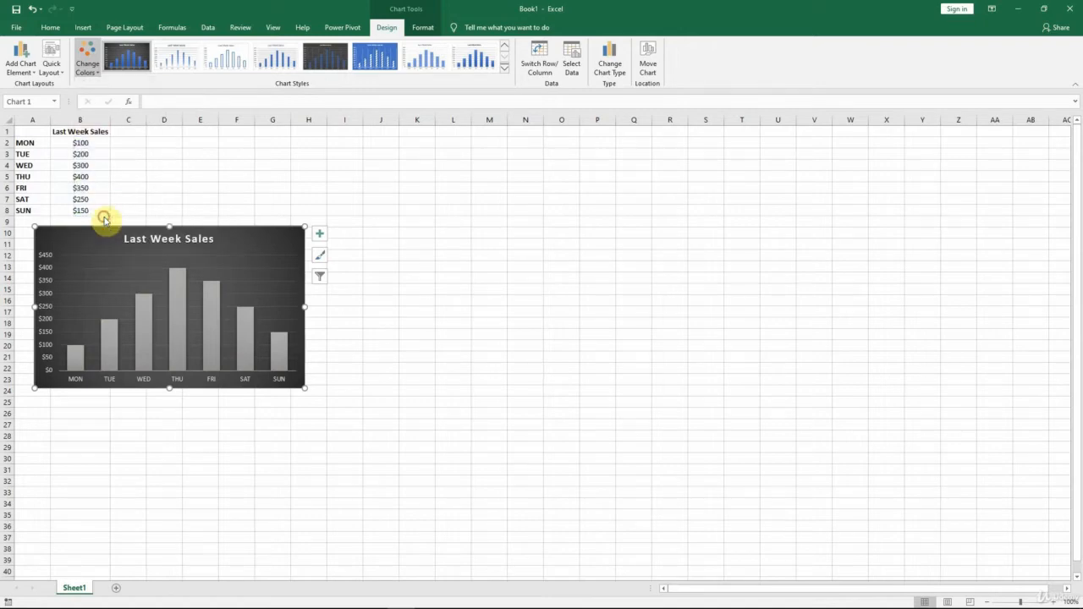
pyautogui.click(393, 234)
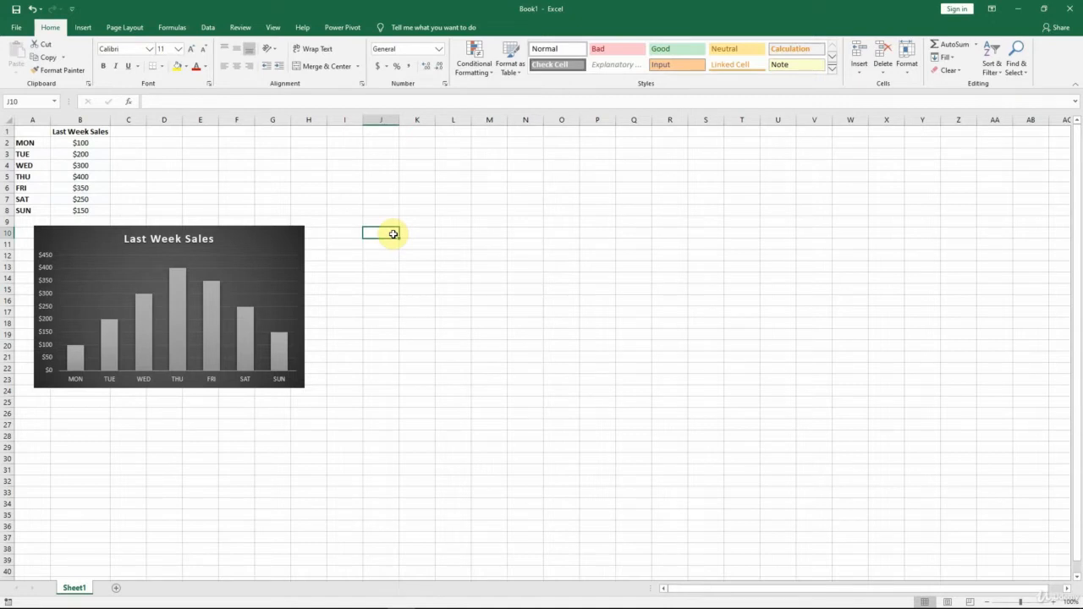
# Insert a second 2-D clustered column chart from the same sales data and align it beside the dark chart, around column J
pyautogui.click(102, 166)
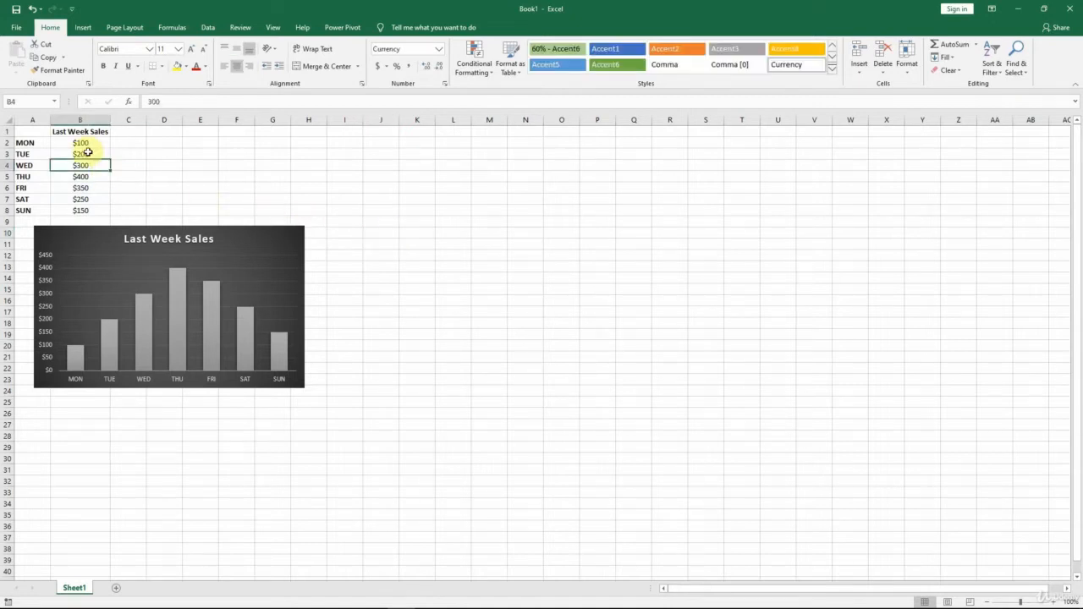
pyautogui.click(82, 28)
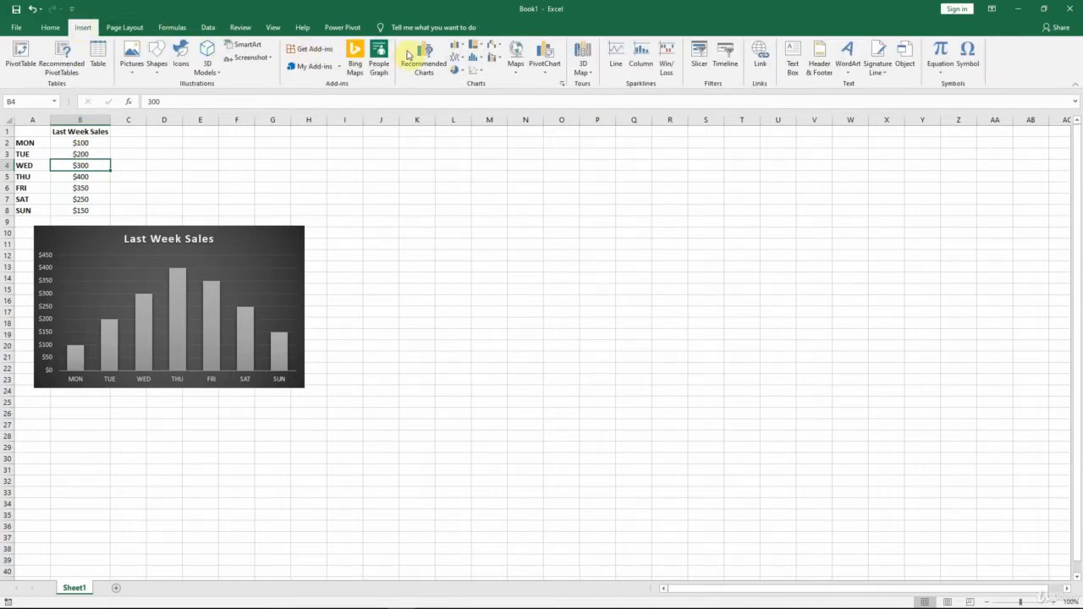
pyautogui.click(455, 47)
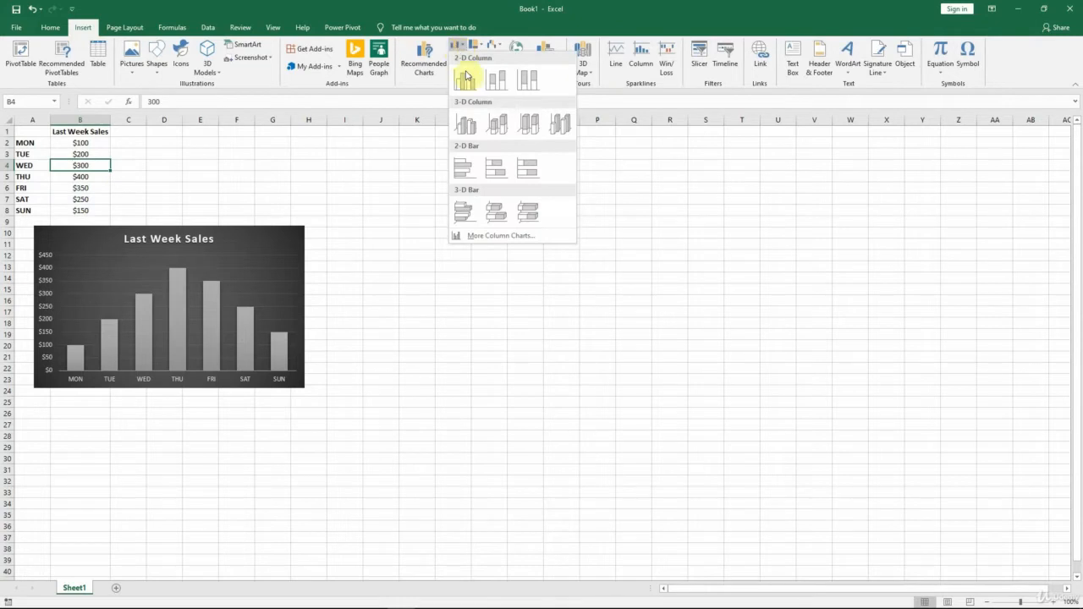
pyautogui.click(467, 84)
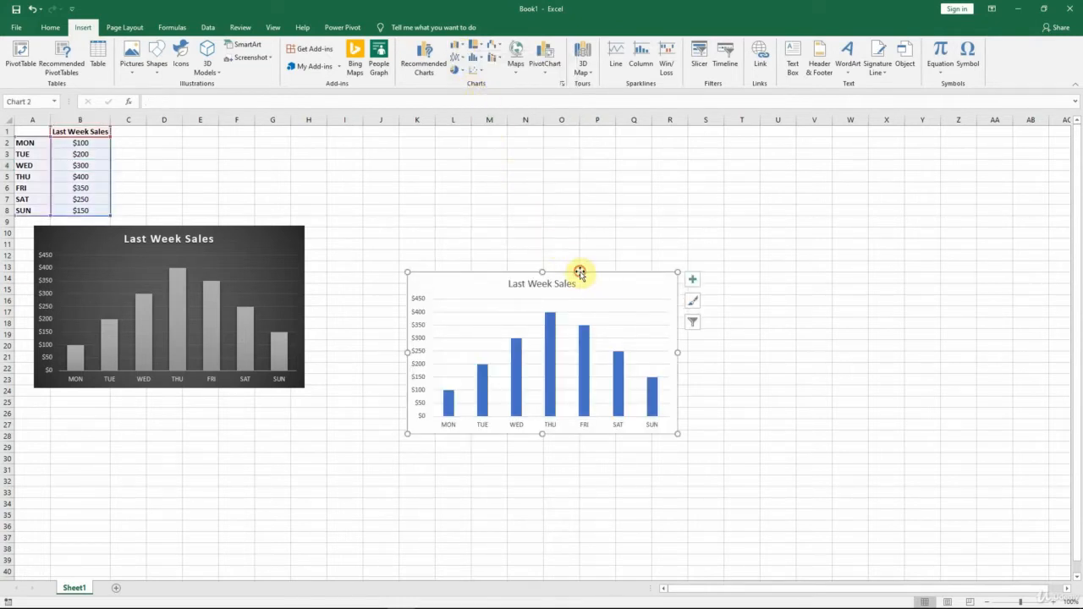
pyautogui.moveTo(580, 274); pyautogui.dragTo(550, 228)
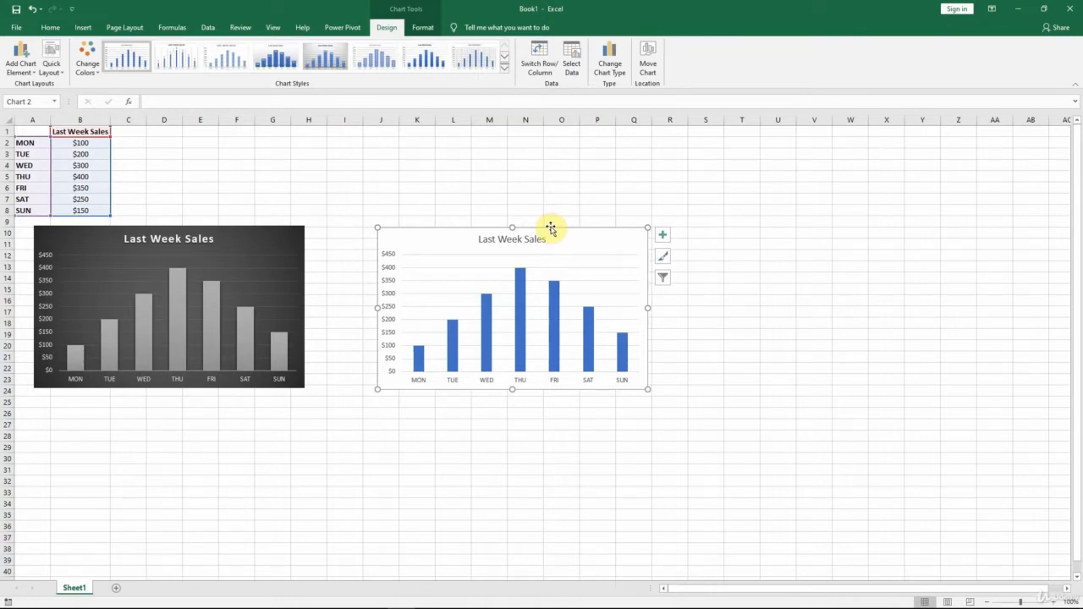
# Give the second chart's area a gradient fill using the Bottom Spotlight - Accent 3 preset and remove its middle gradient stop
pyautogui.rightClick(575, 243)
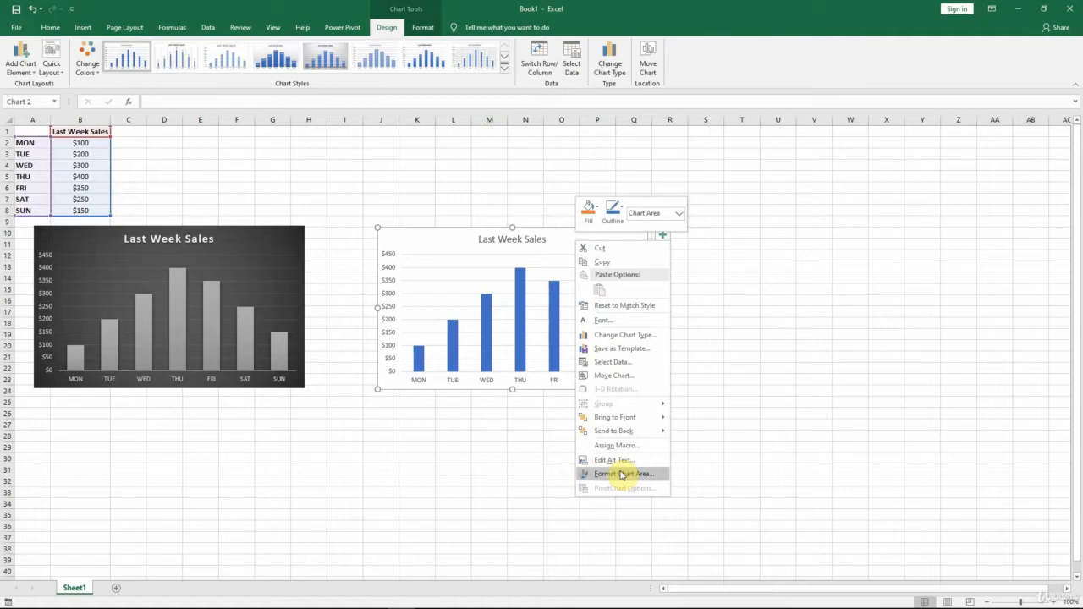
pyautogui.click(622, 474)
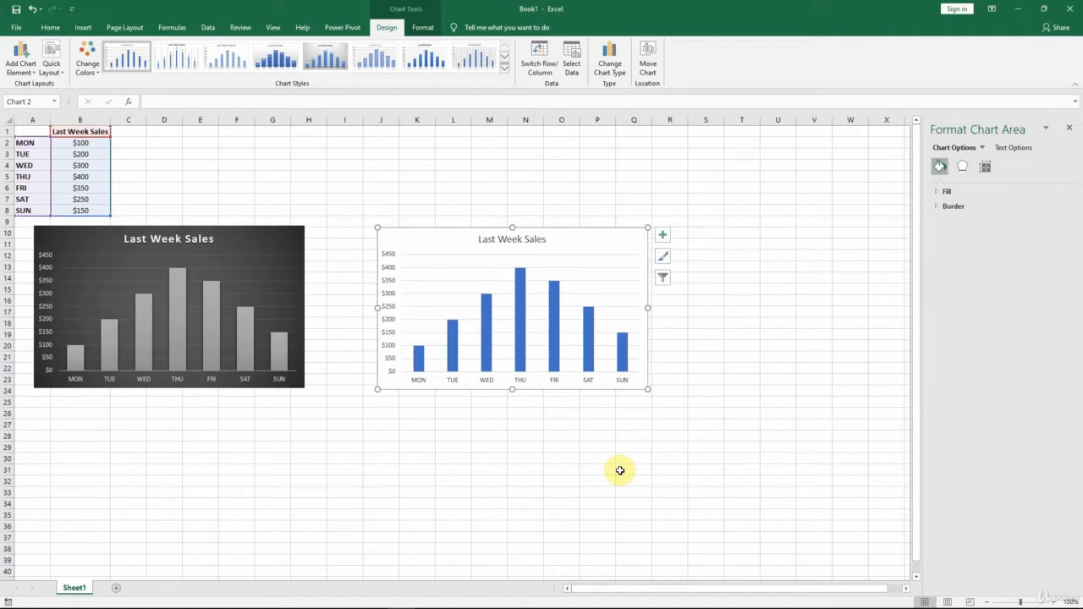
pyautogui.click(941, 168)
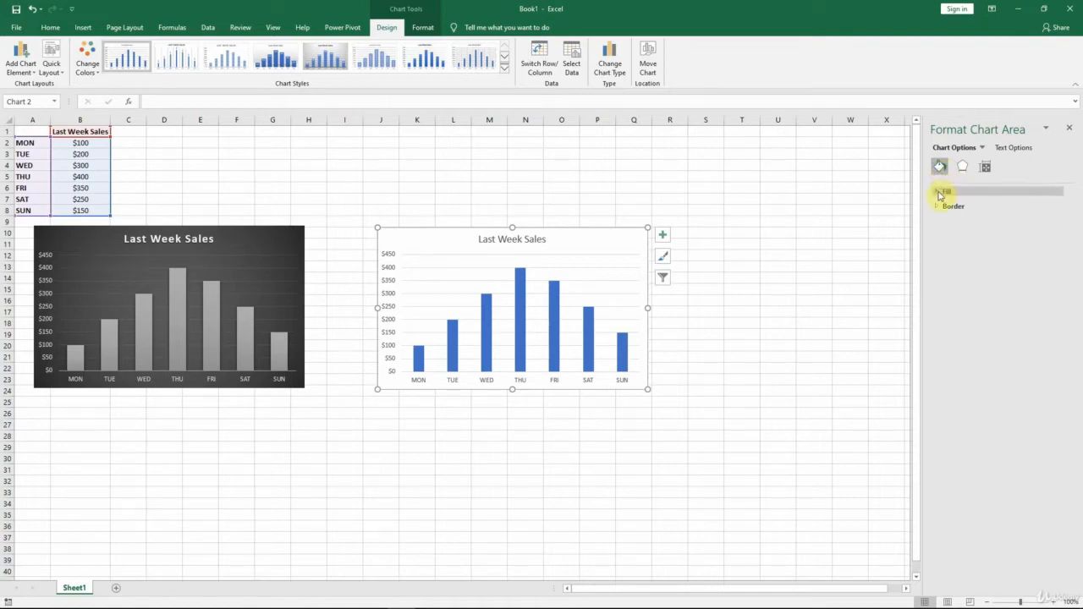
pyautogui.click(939, 193)
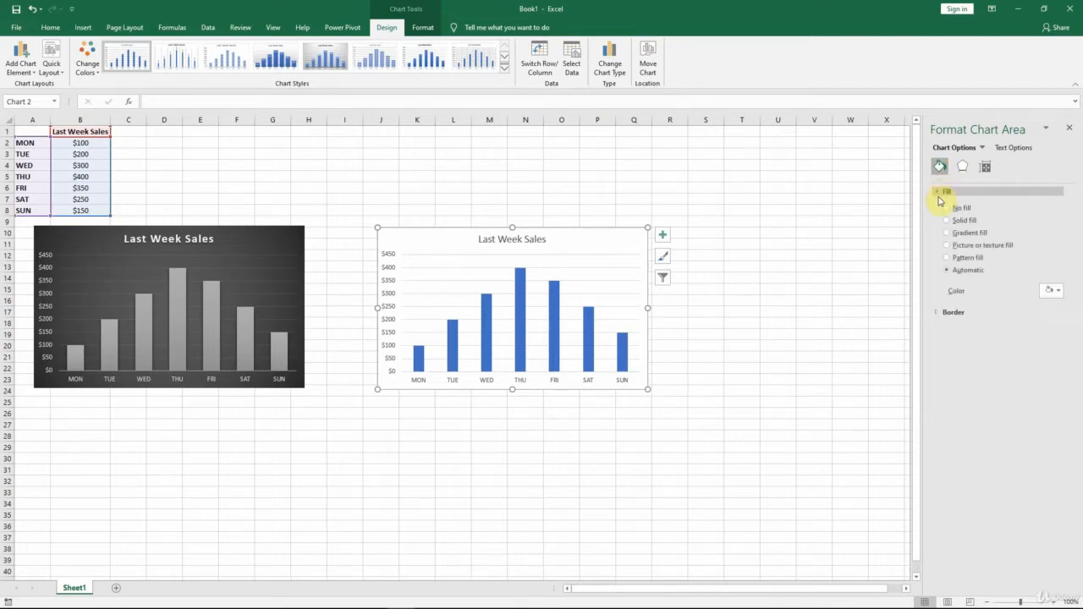
pyautogui.click(947, 233)
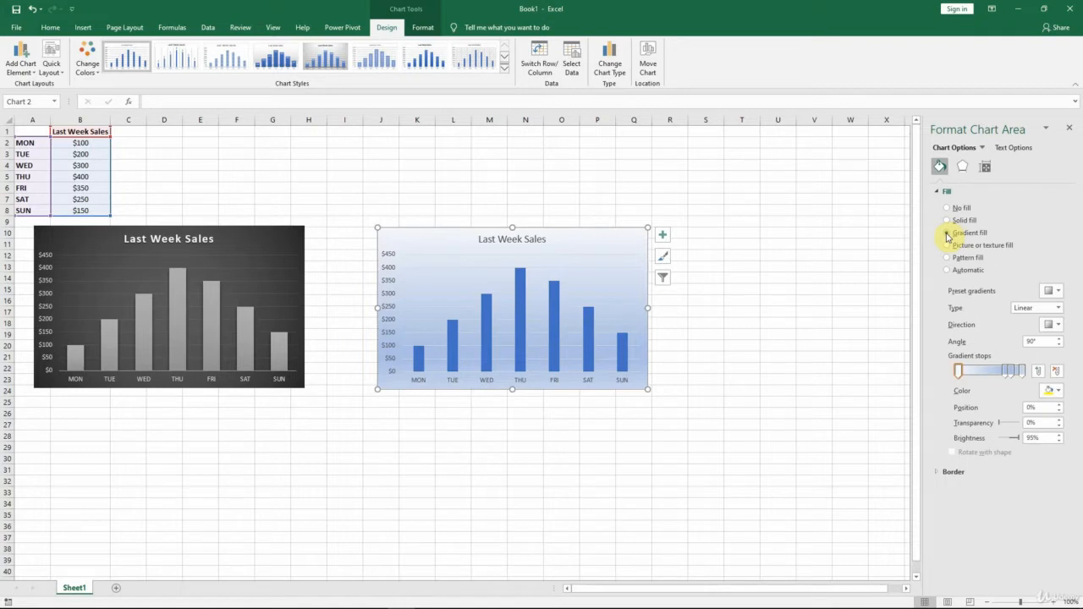
pyautogui.click(1050, 291)
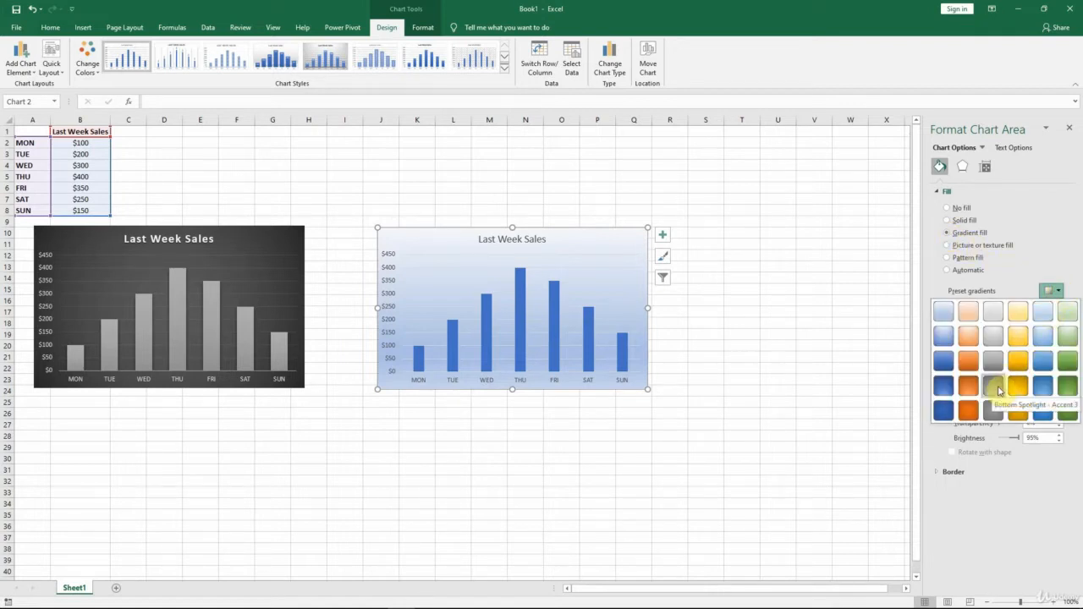
pyautogui.click(1000, 390)
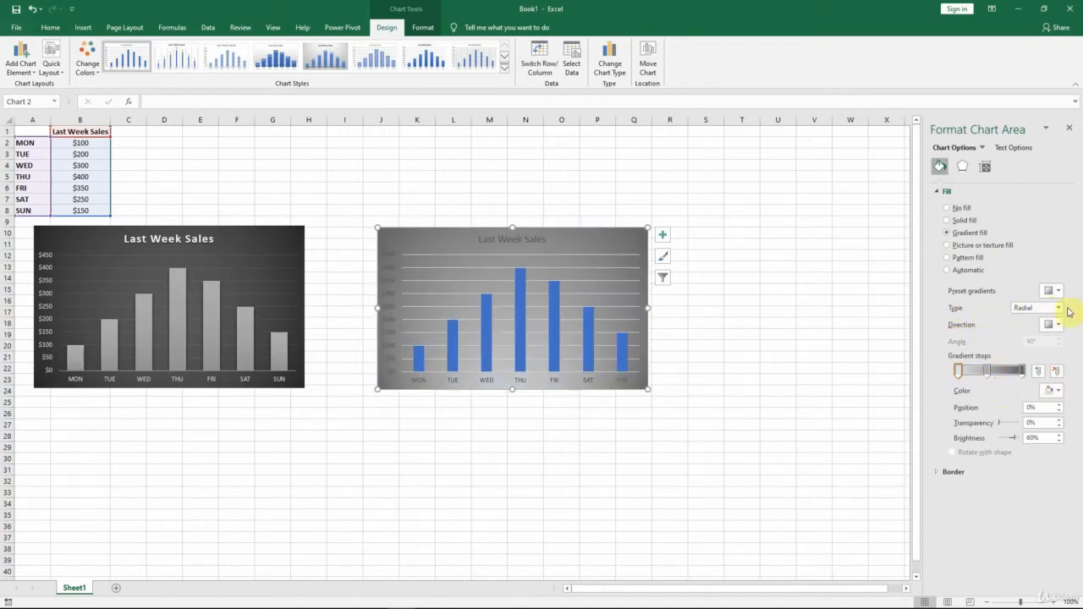
pyautogui.click(989, 372)
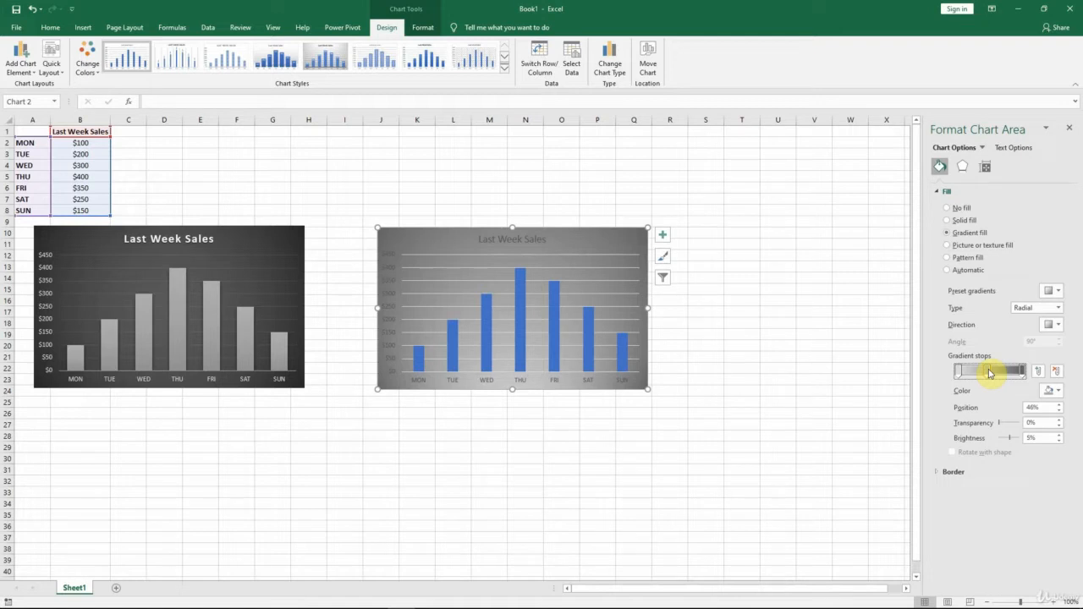
pyautogui.click(1056, 371)
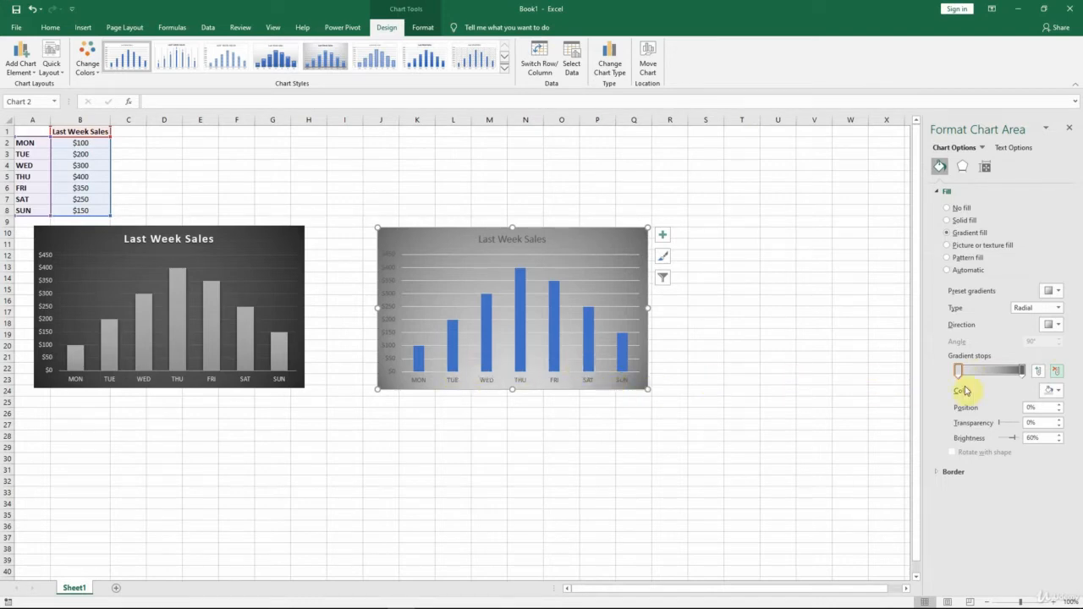
# Color the first gradient stop Black, Text 1, Lighter 35% and the last stop Black, Text 1, Lighter 15%
pyautogui.click(1060, 393)
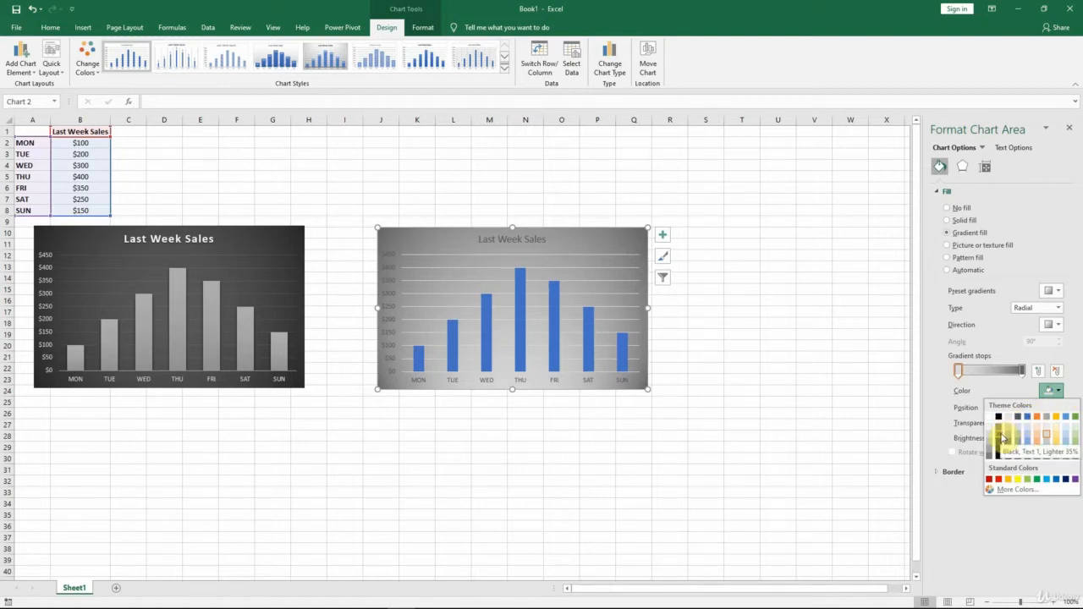
pyautogui.click(1003, 437)
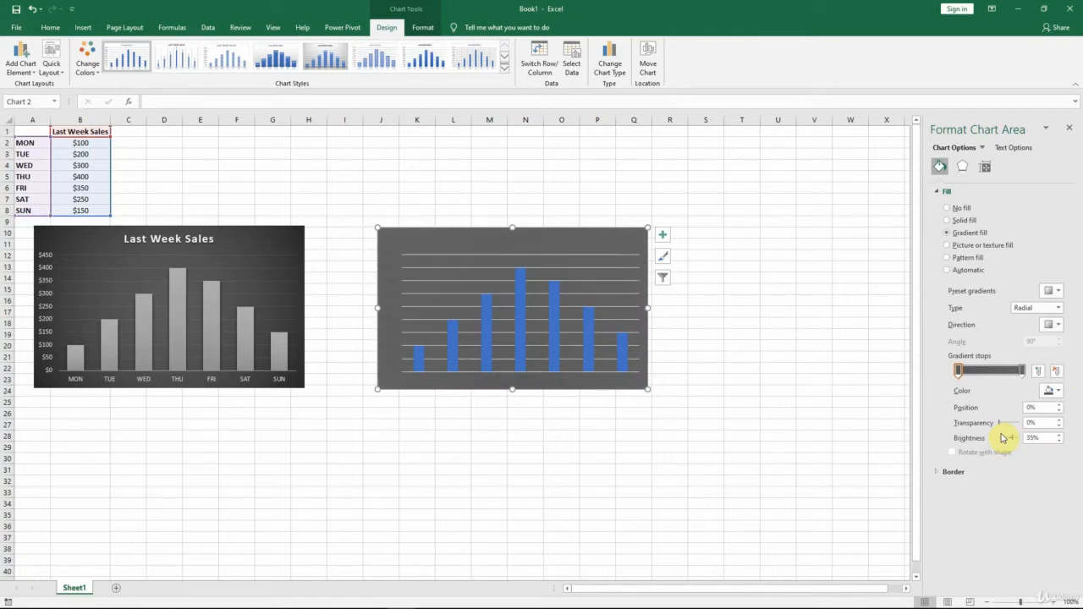
pyautogui.click(1024, 371)
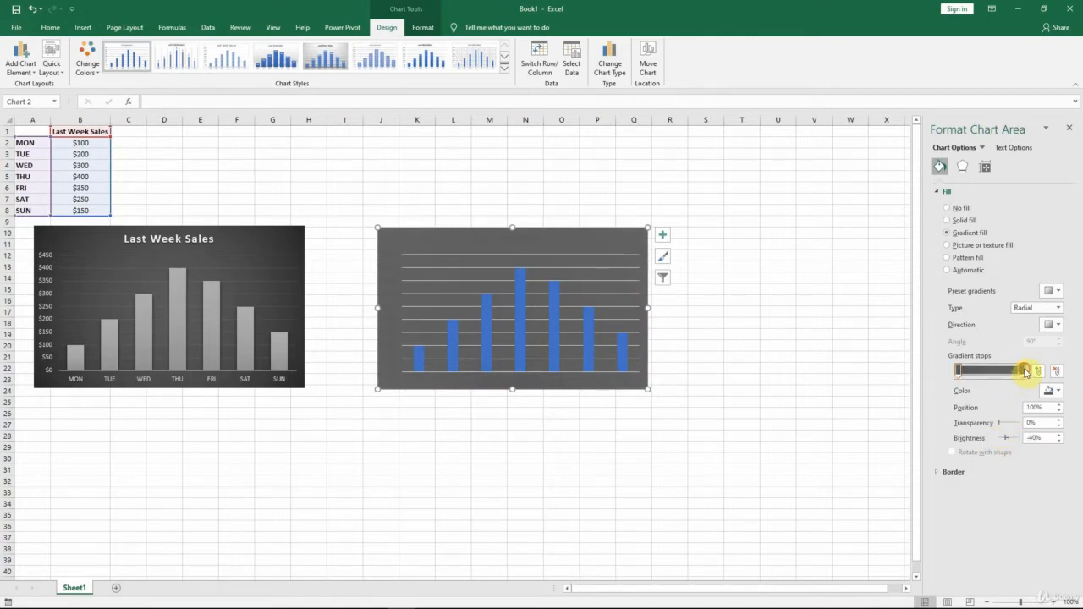
pyautogui.click(1058, 391)
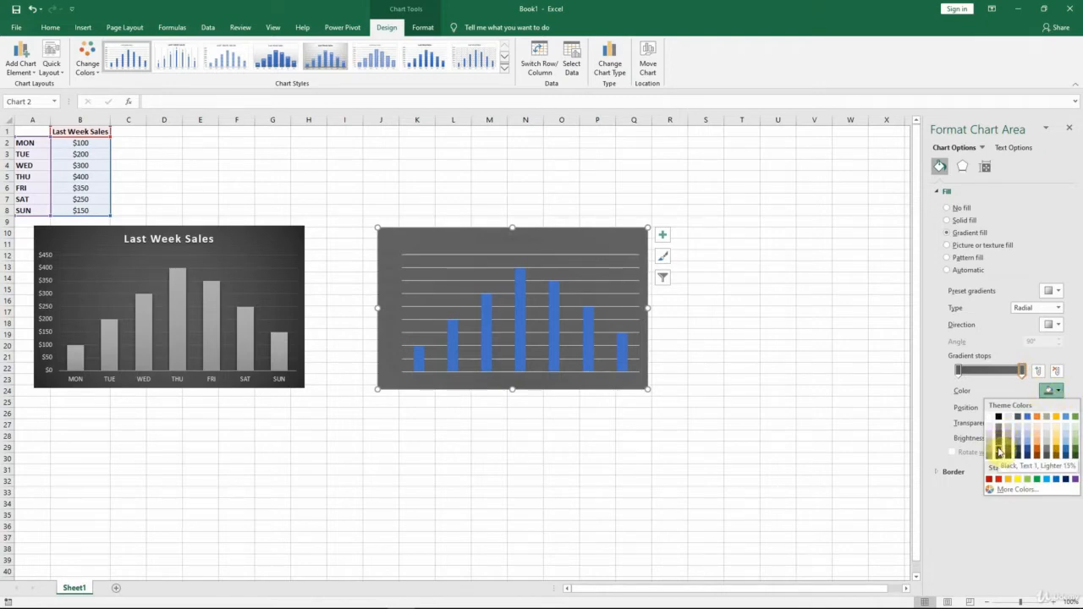
pyautogui.click(1000, 452)
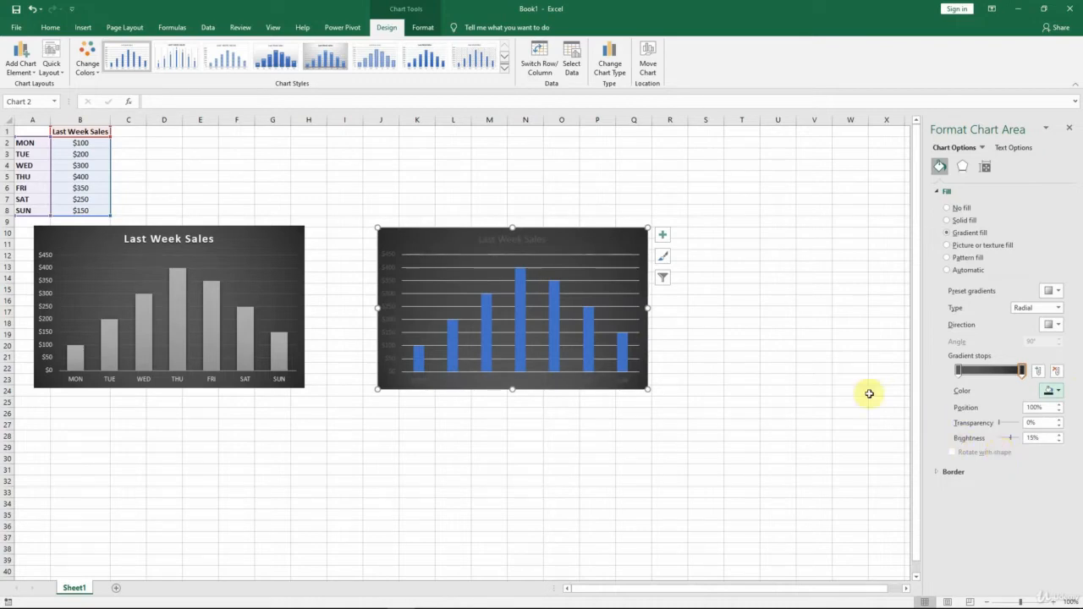
# Color the second chart's title White, Background 1, Darker 5% and increase its font size to 16
pyautogui.click(533, 243)
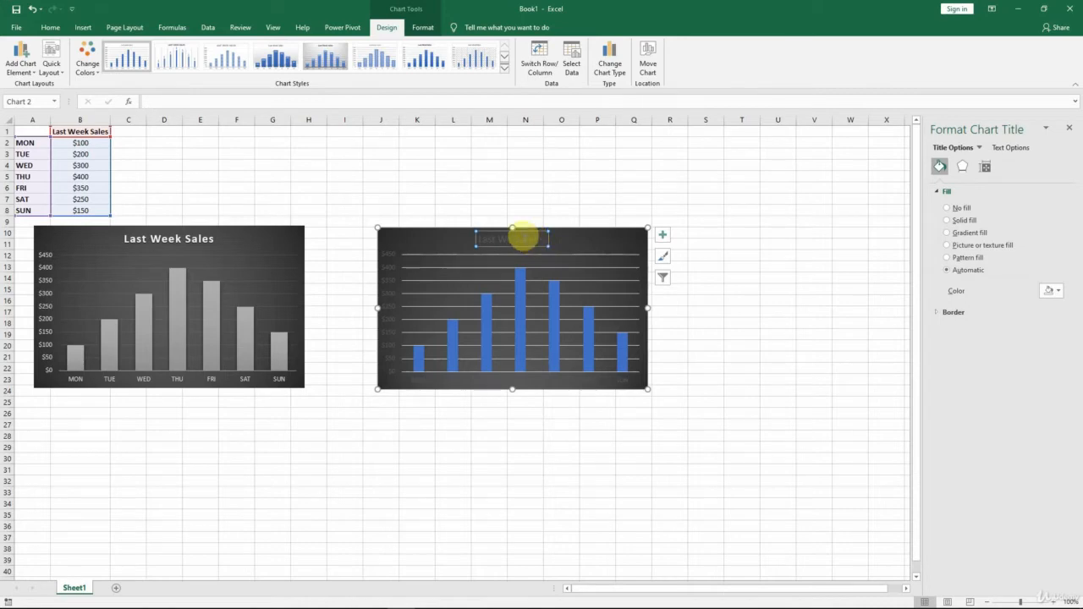
pyautogui.click(58, 26)
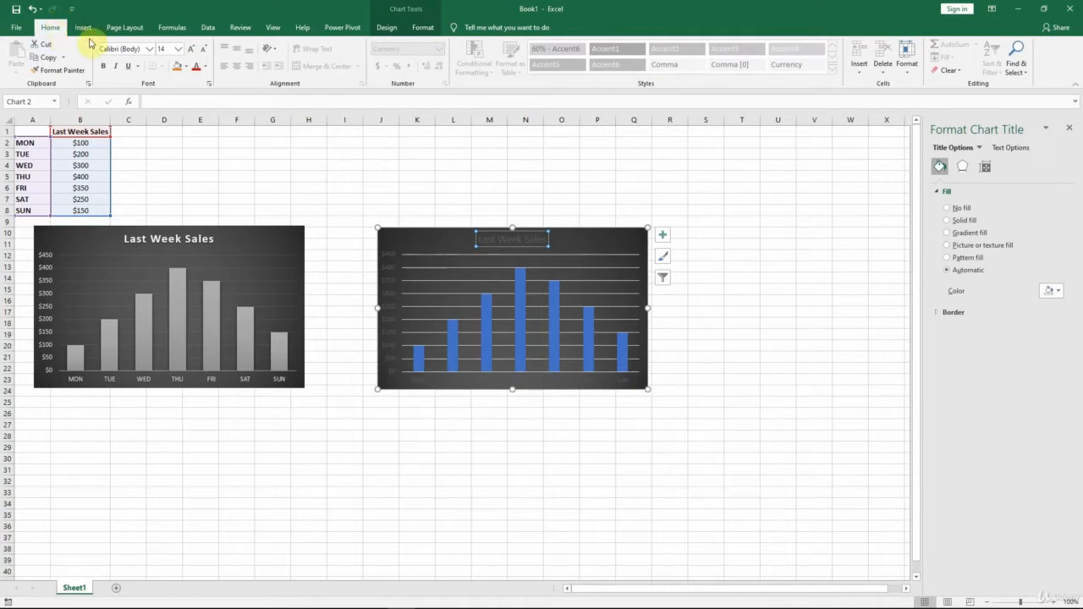
pyautogui.click(204, 72)
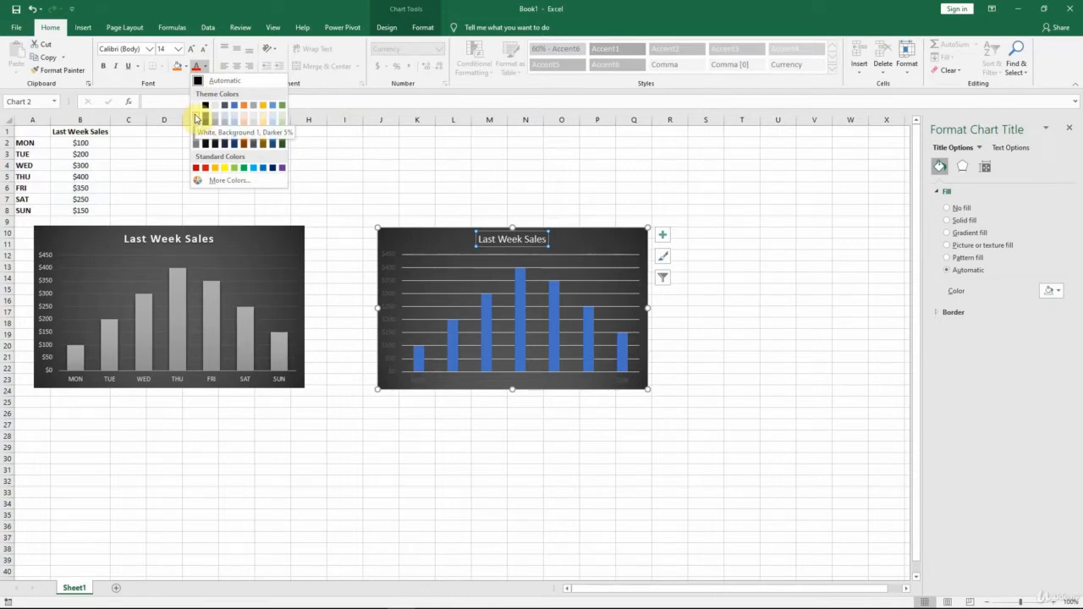
pyautogui.click(196, 117)
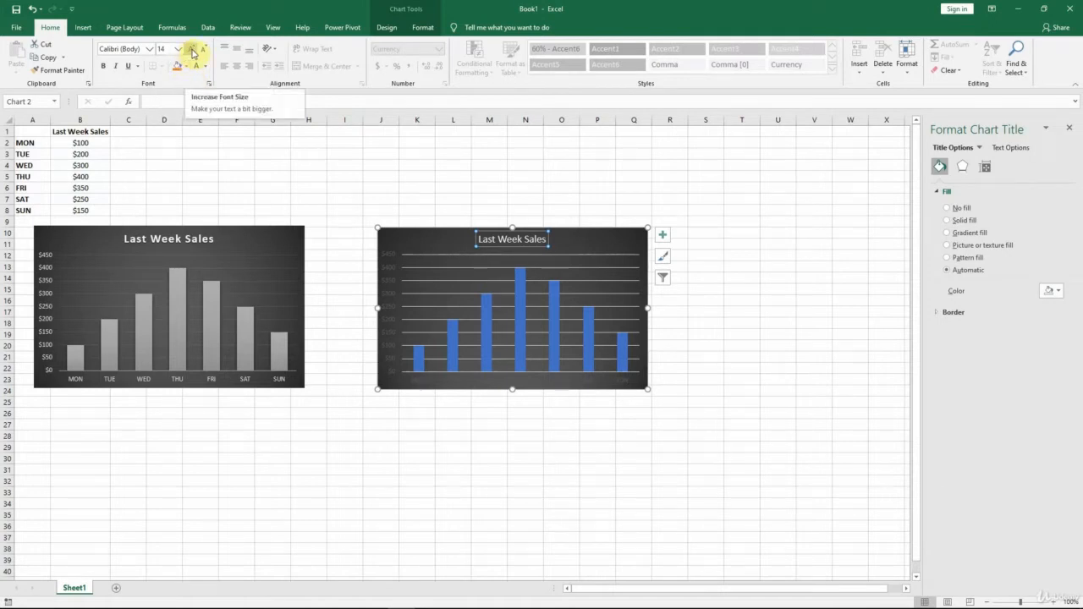
pyautogui.click(193, 52)
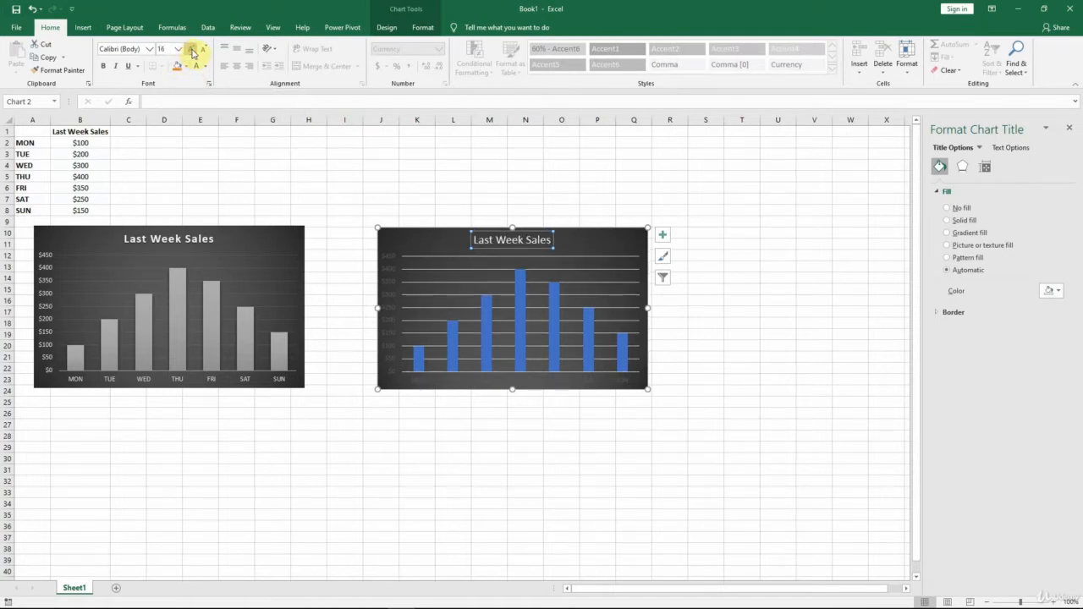
# Expand the second chart title's character spacing by 1 pt and make the title bold
pyautogui.rightClick(511, 246)
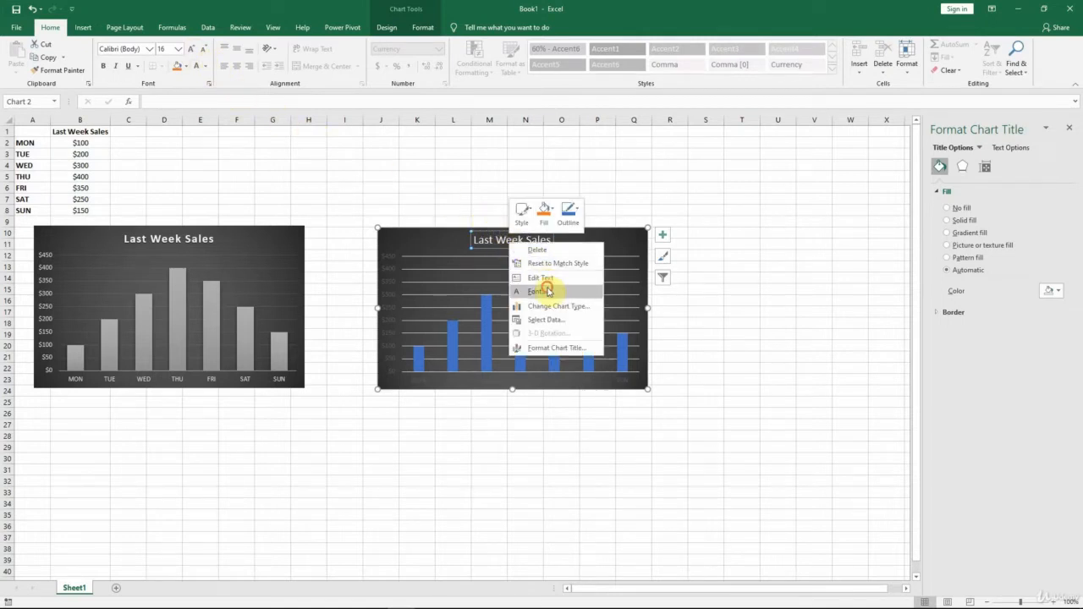
pyautogui.click(549, 291)
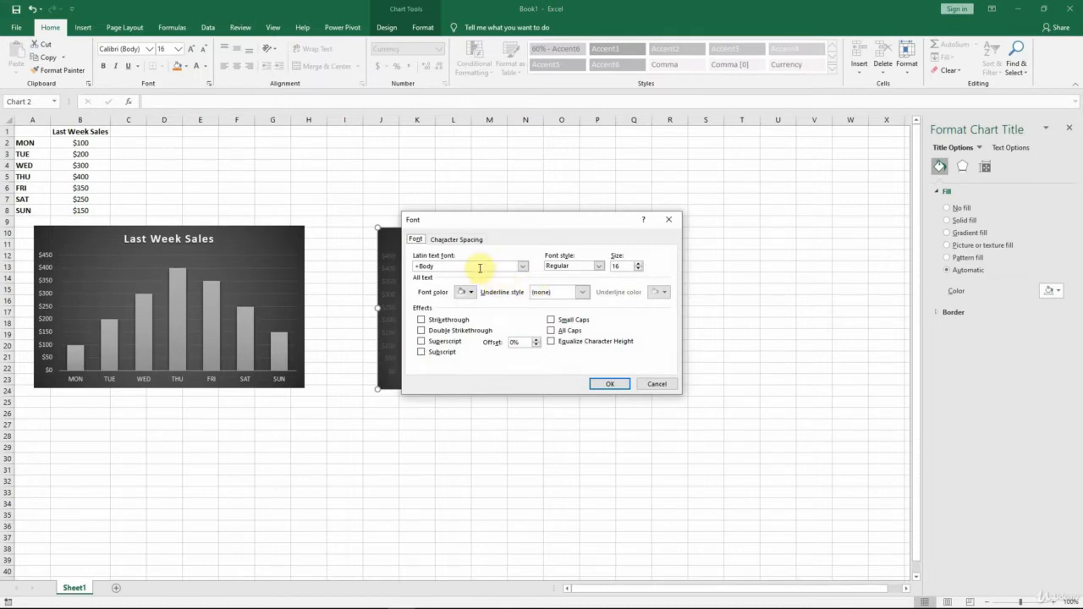
pyautogui.click(455, 242)
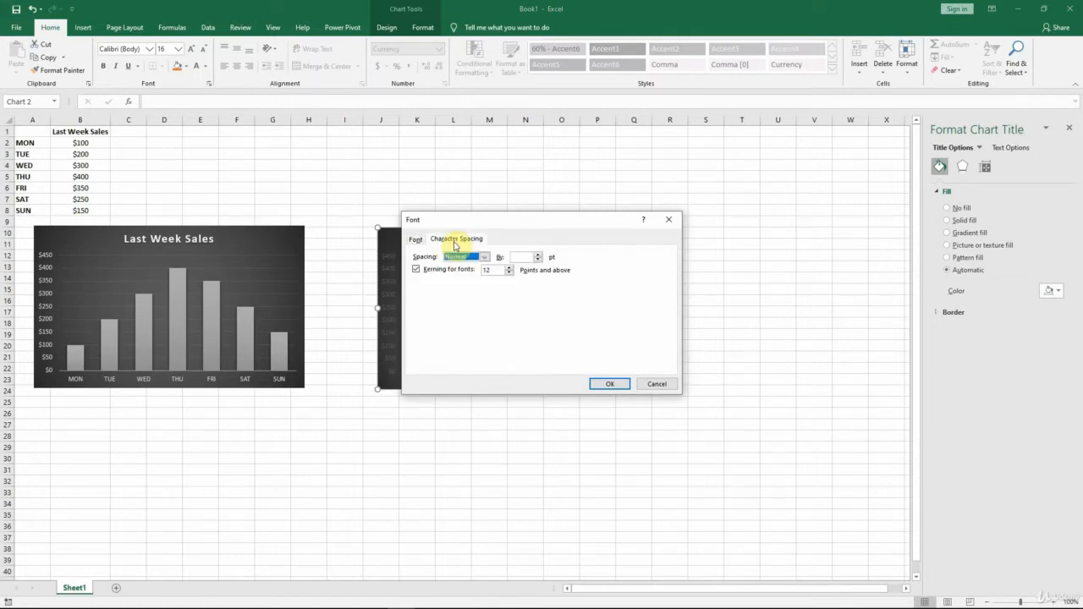
pyautogui.click(486, 257)
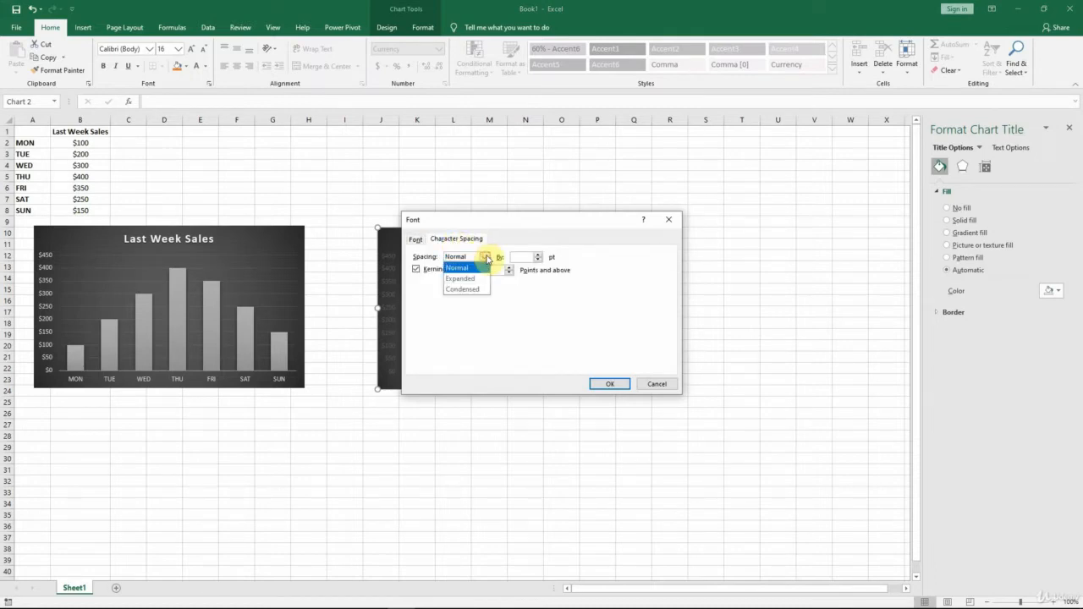
pyautogui.click(476, 279)
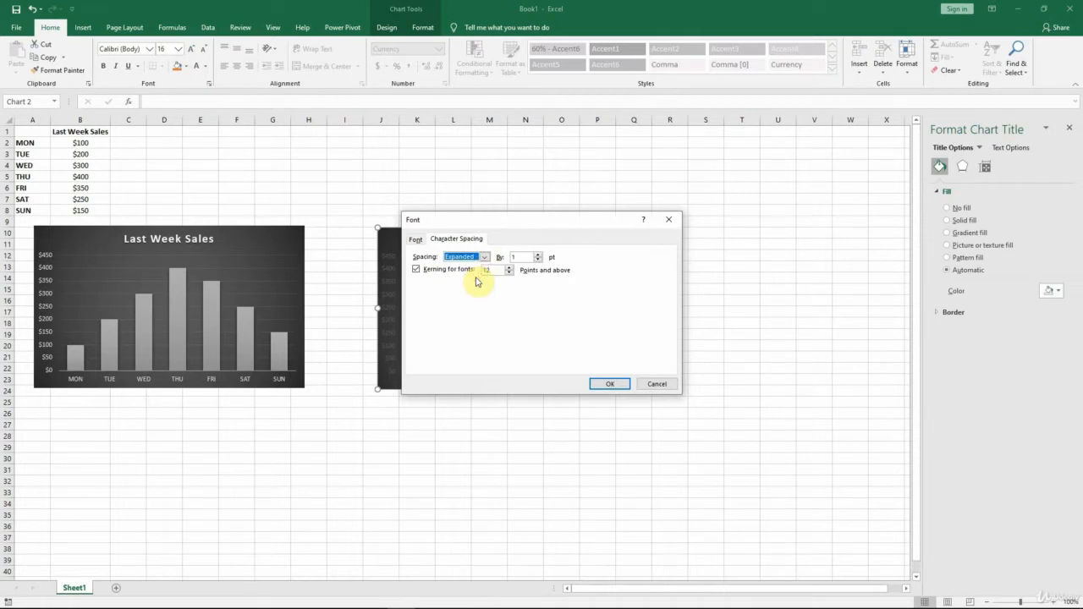
pyautogui.click(610, 385)
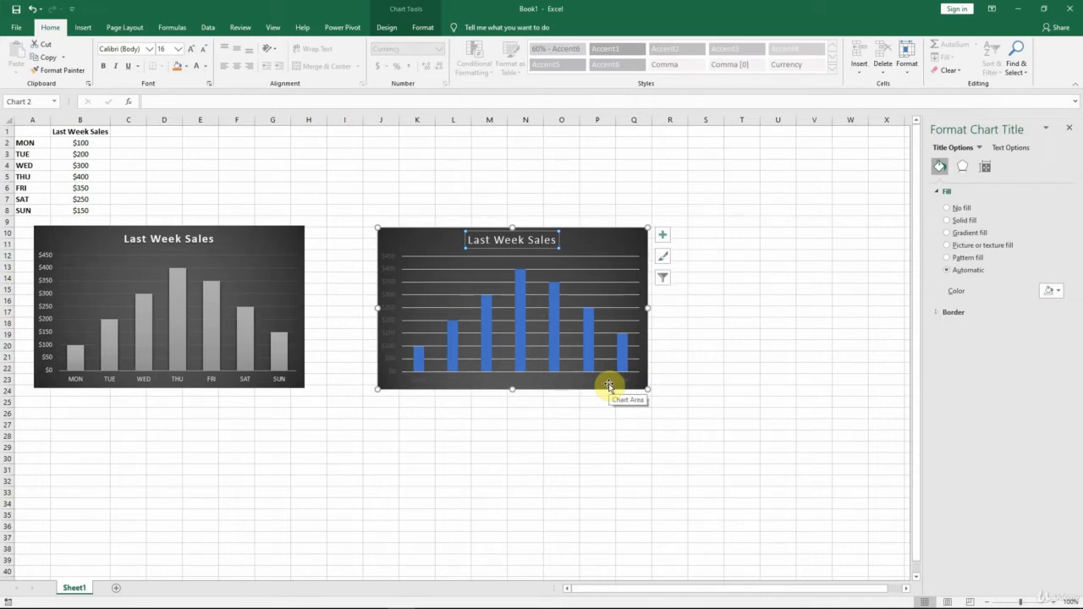
pyautogui.click(103, 67)
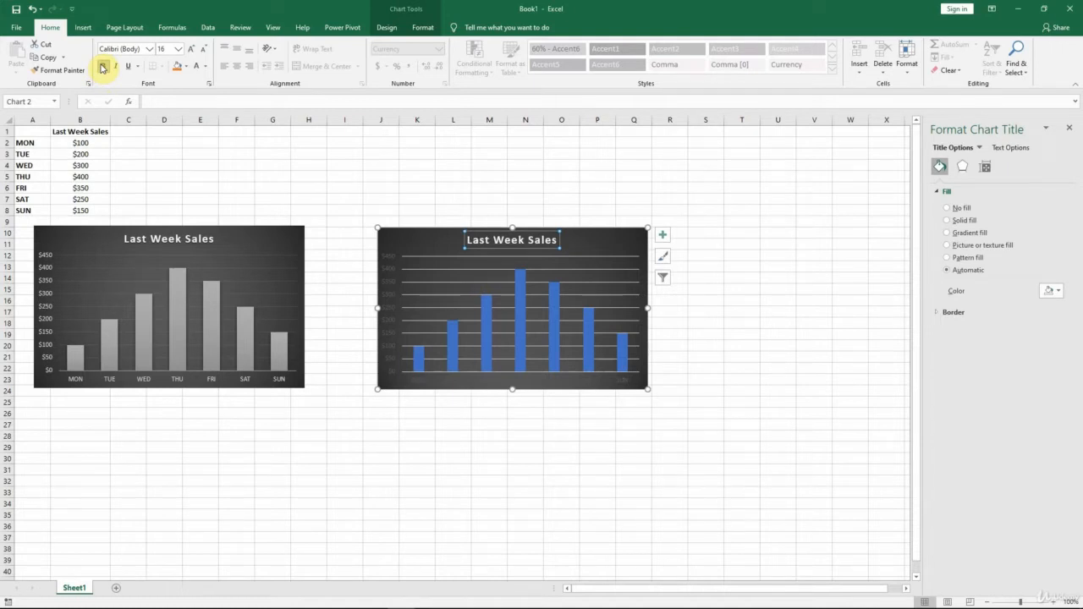
# Recolor the vertical and horizontal axis labels of the second chart with the same light gray shade of white
pyautogui.click(387, 287)
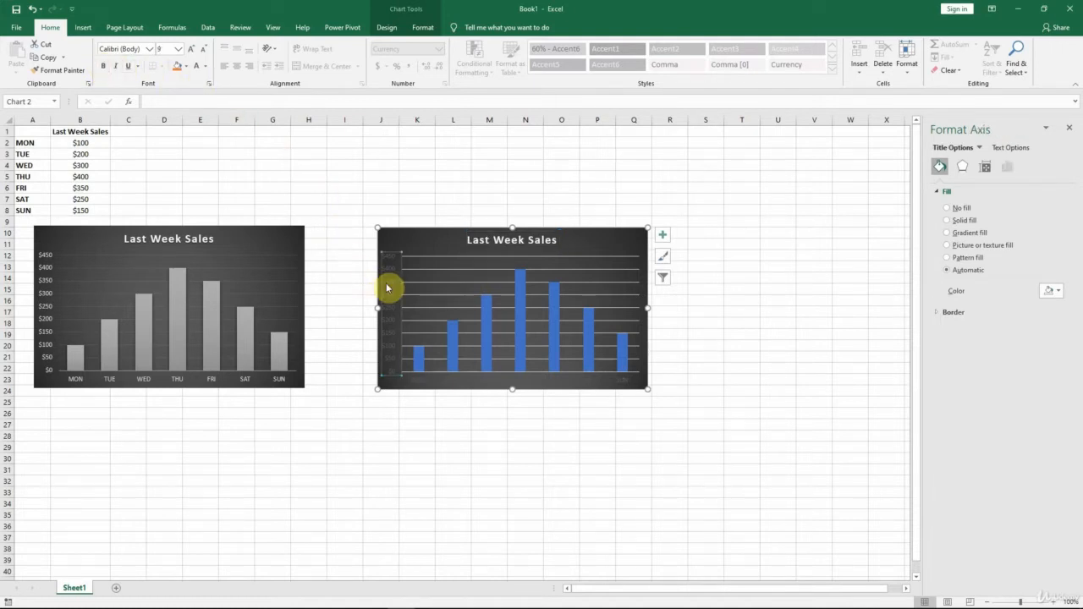
pyautogui.click(204, 66)
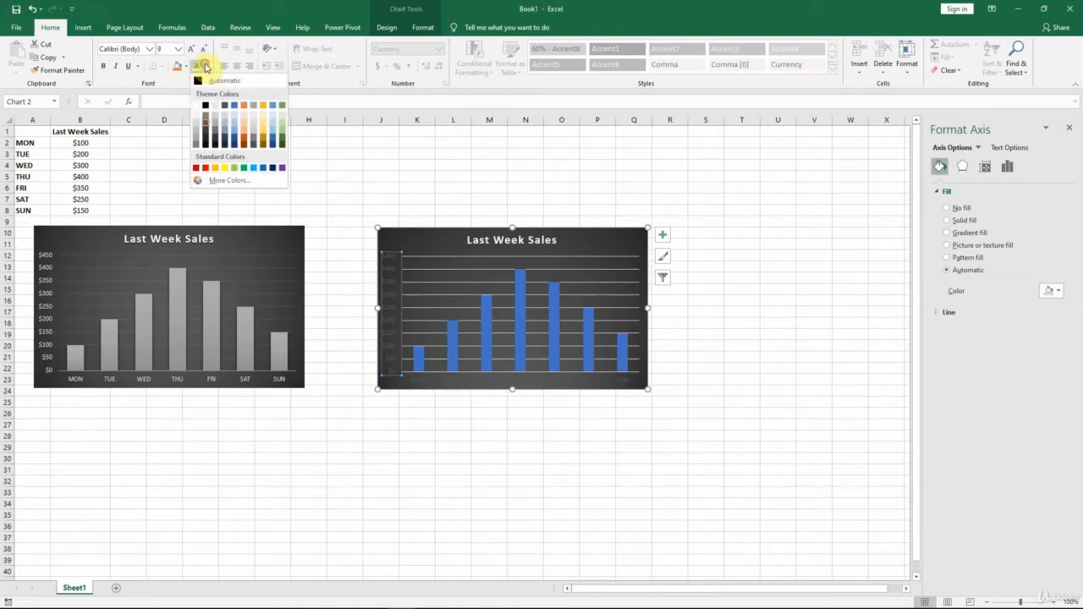
pyautogui.click(195, 126)
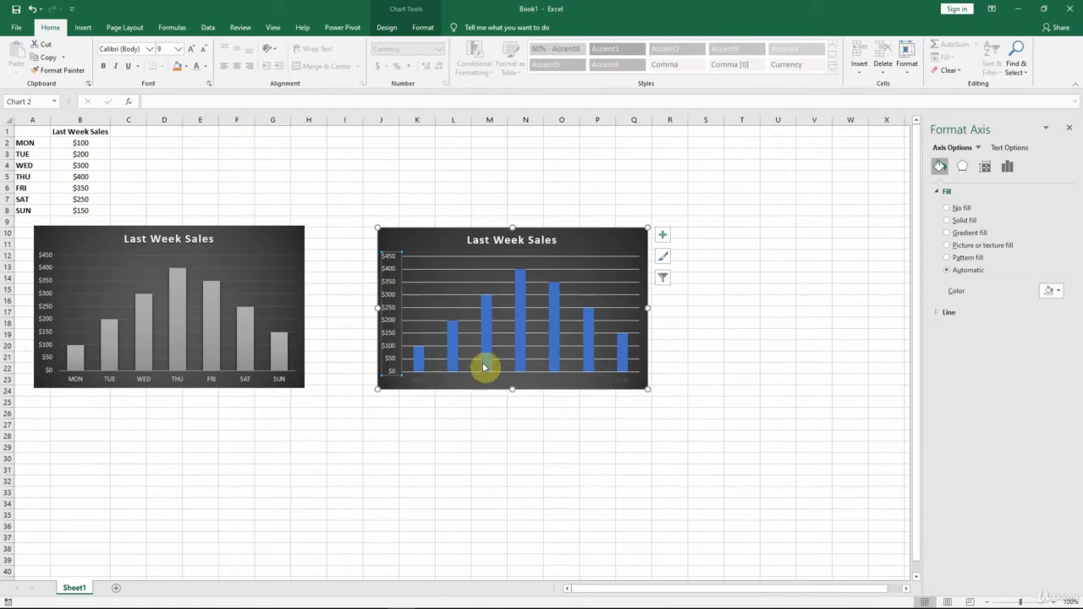
pyautogui.click(426, 386)
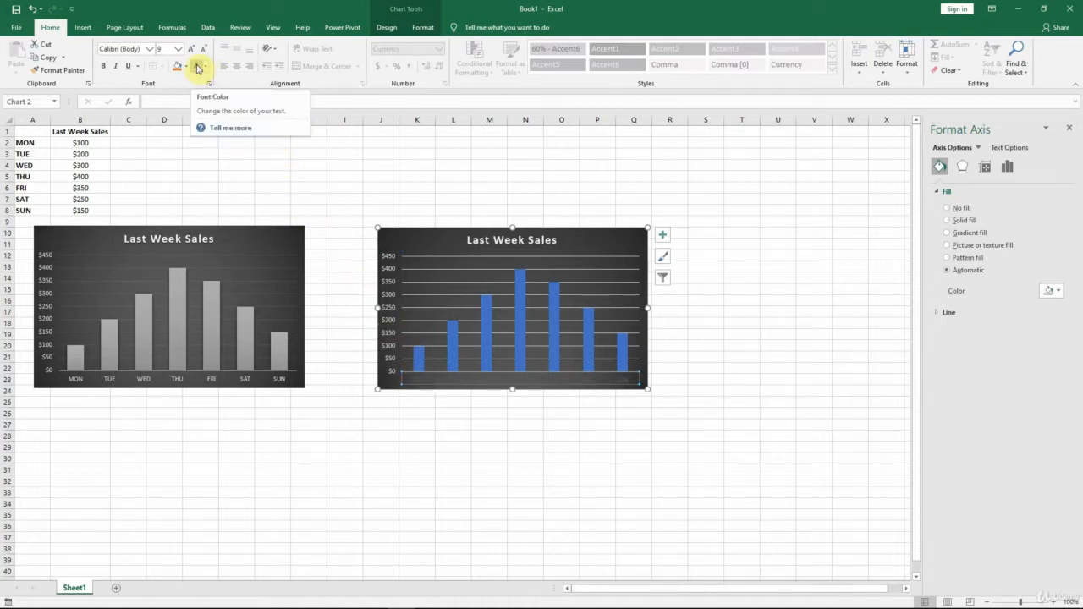
pyautogui.click(199, 68)
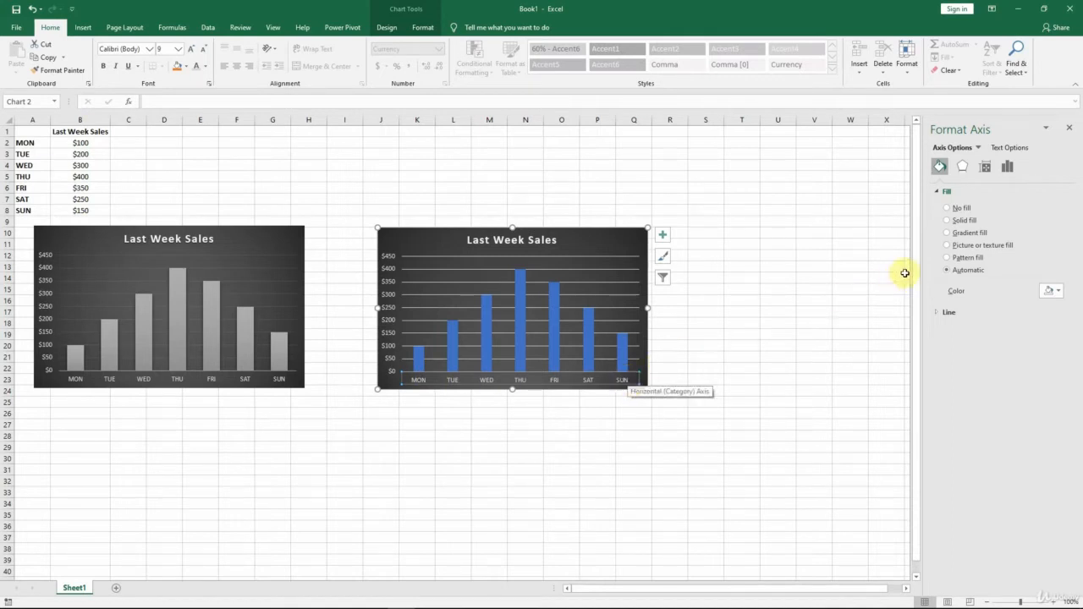
# Give the second chart's horizontal axis a solid line in a darker gray shade of white
pyautogui.click(937, 317)
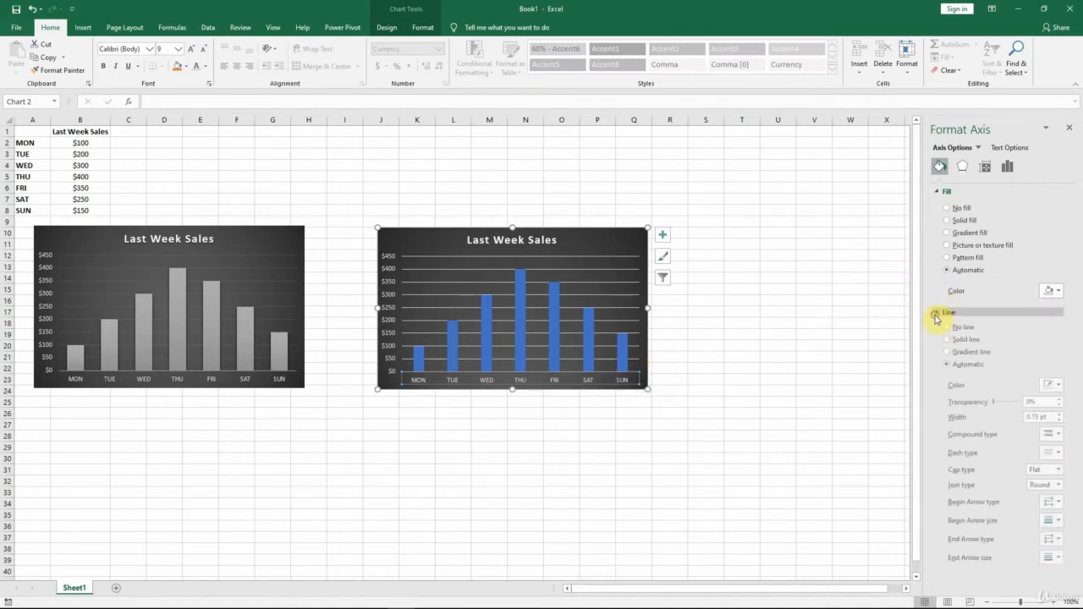
pyautogui.click(1057, 387)
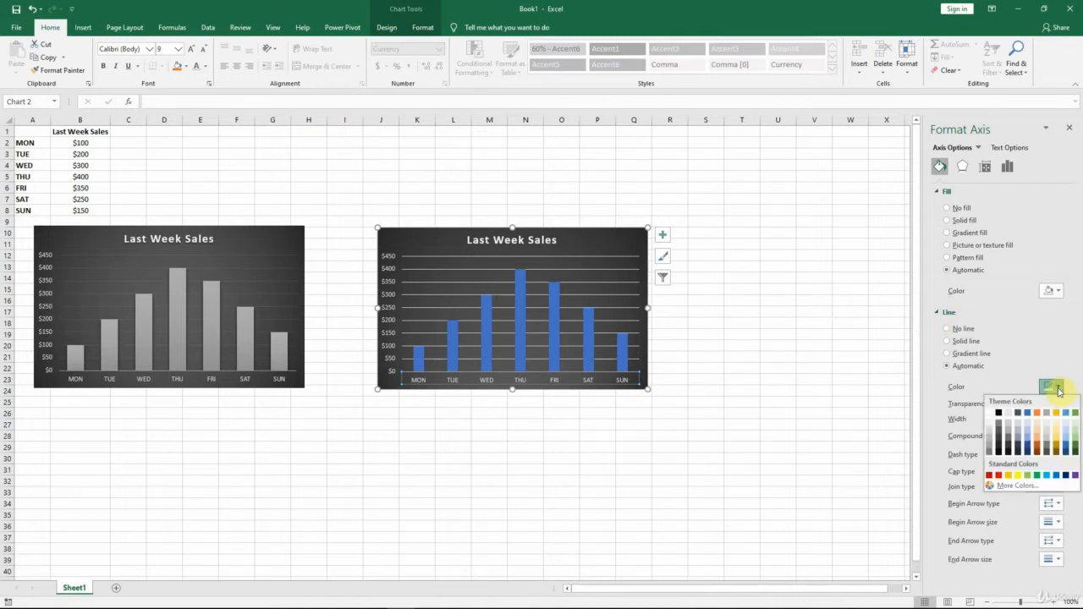
pyautogui.click(989, 447)
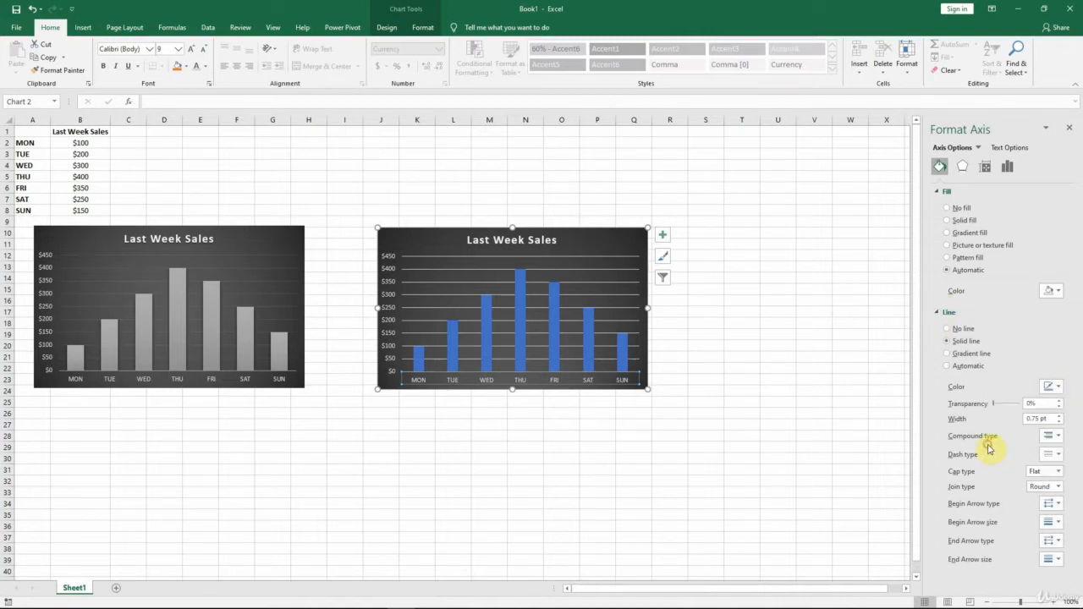
pyautogui.click(708, 335)
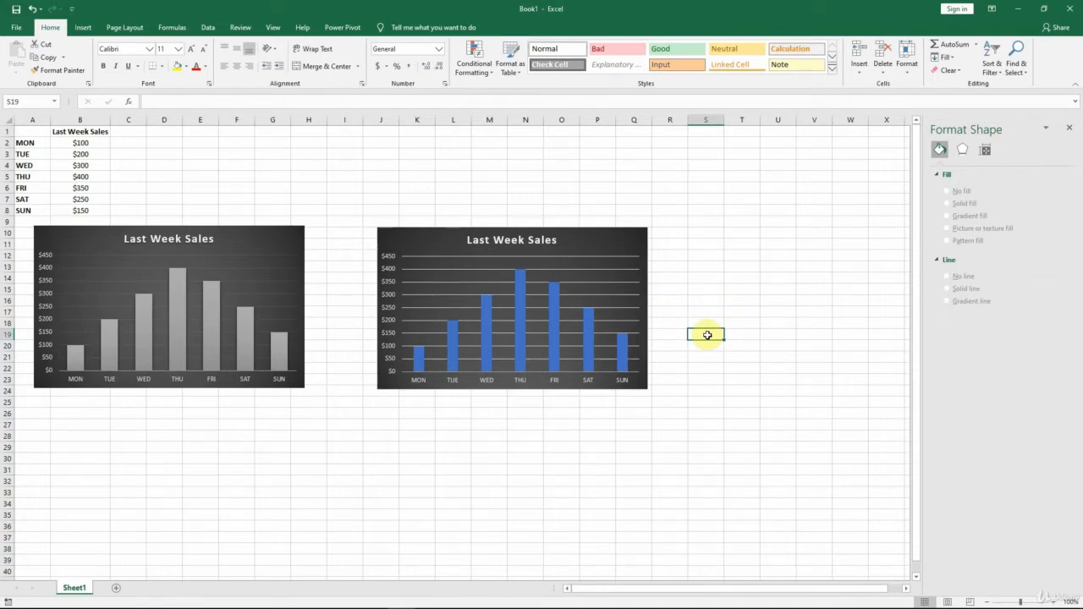
# Recolor the second chart's major gridlines with a dark gray shade of black
pyautogui.click(597, 269)
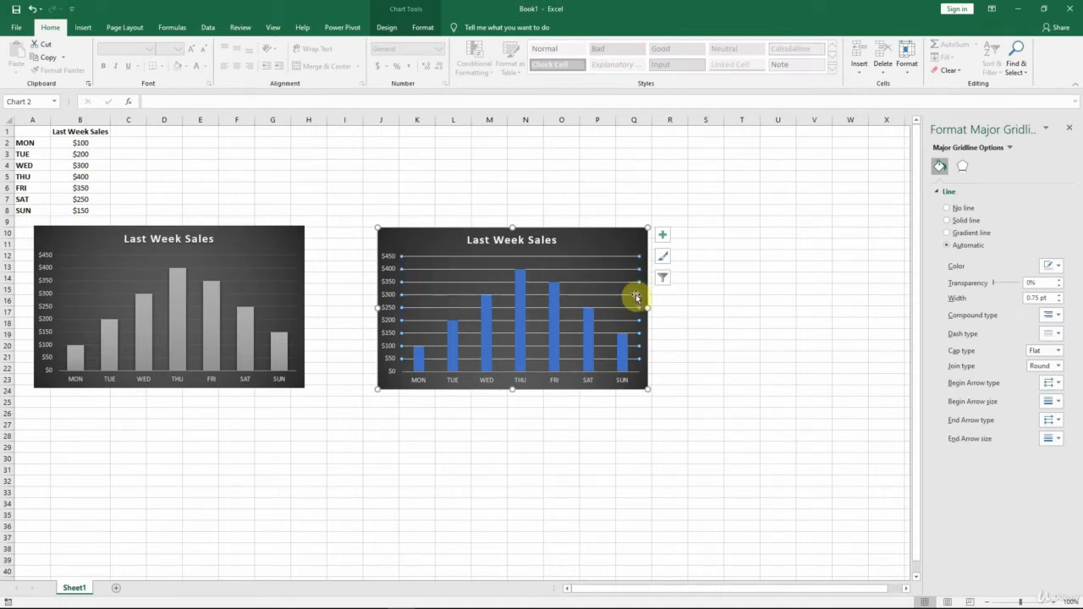
pyautogui.click(1057, 266)
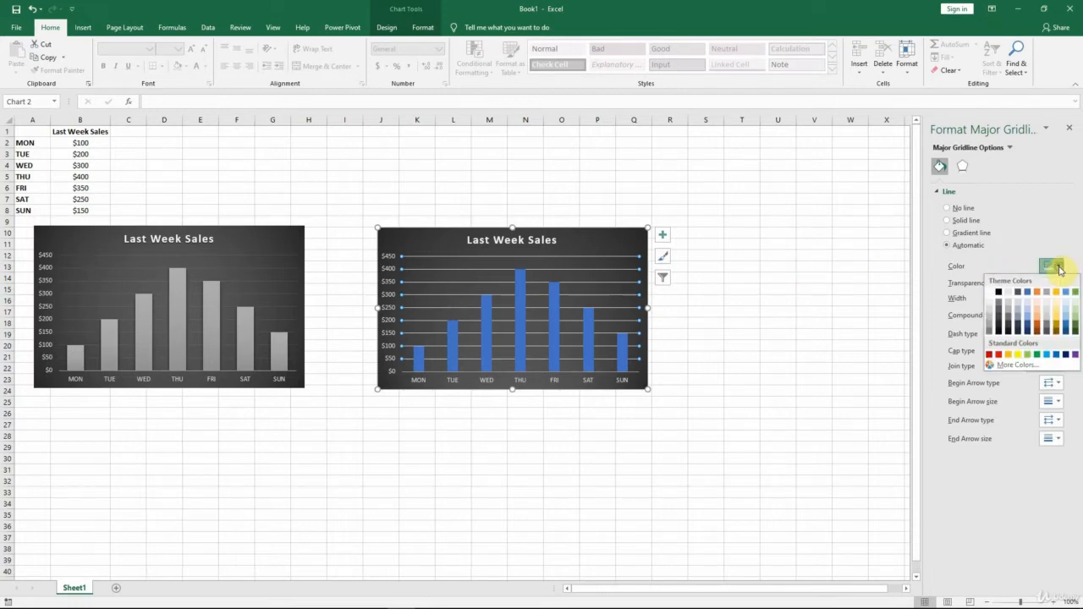
pyautogui.click(1001, 313)
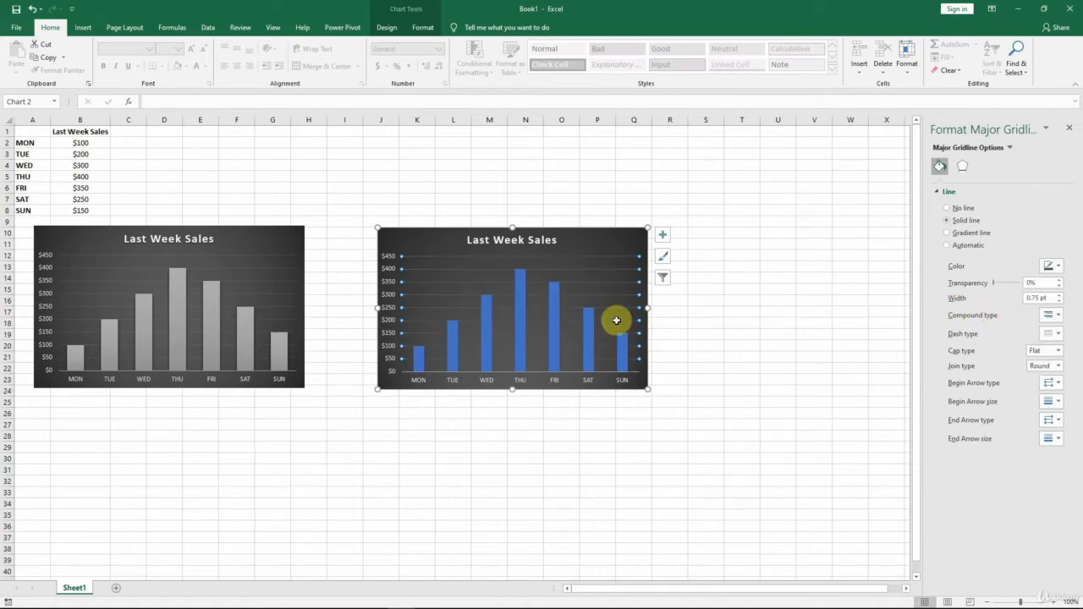
pyautogui.click(521, 344)
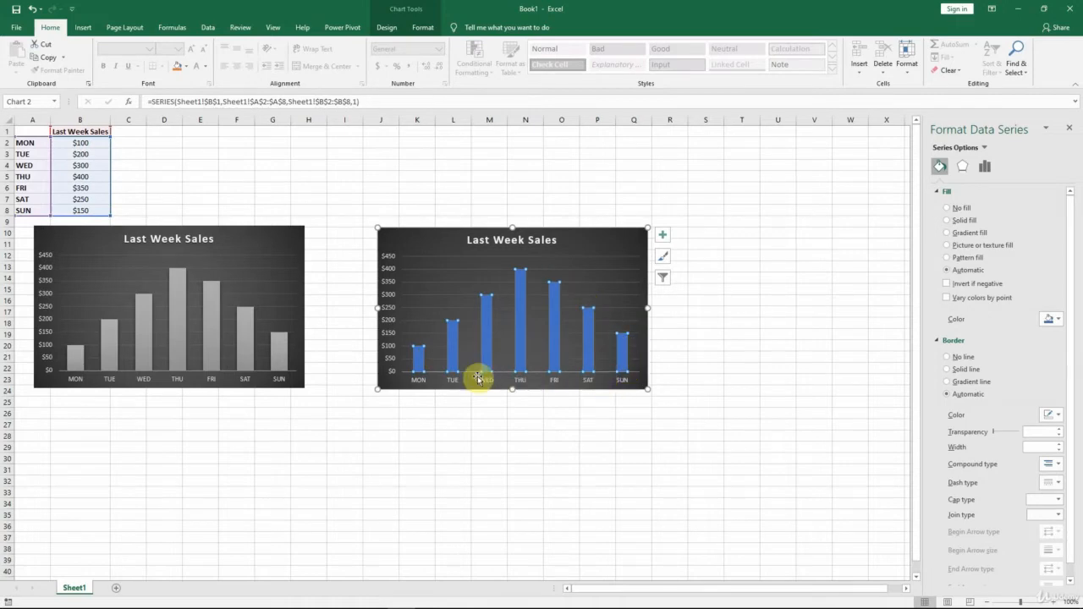
pyautogui.click(523, 330)
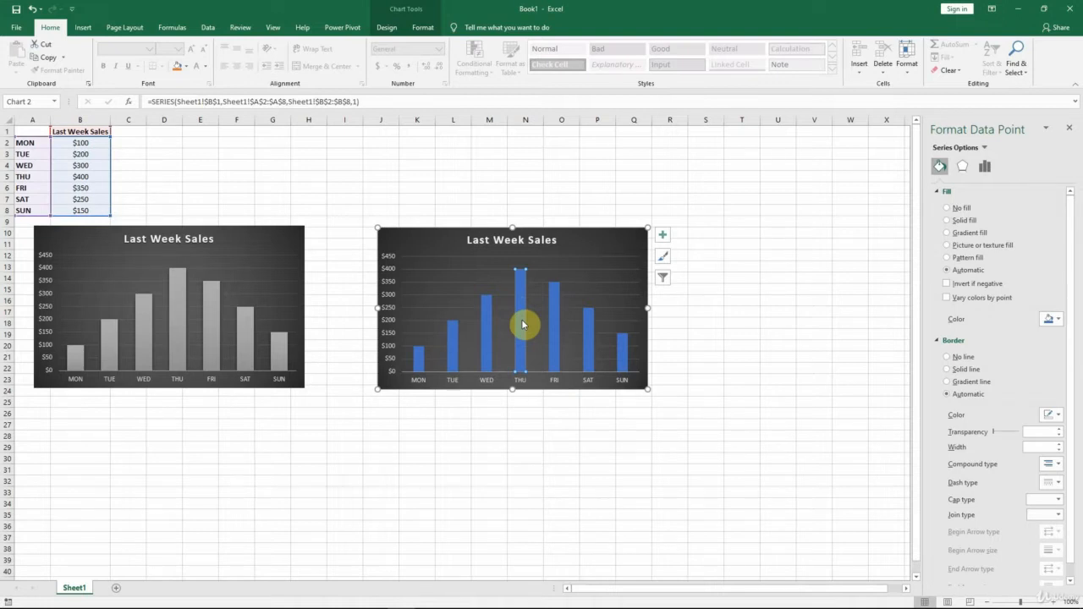
pyautogui.click(720, 315)
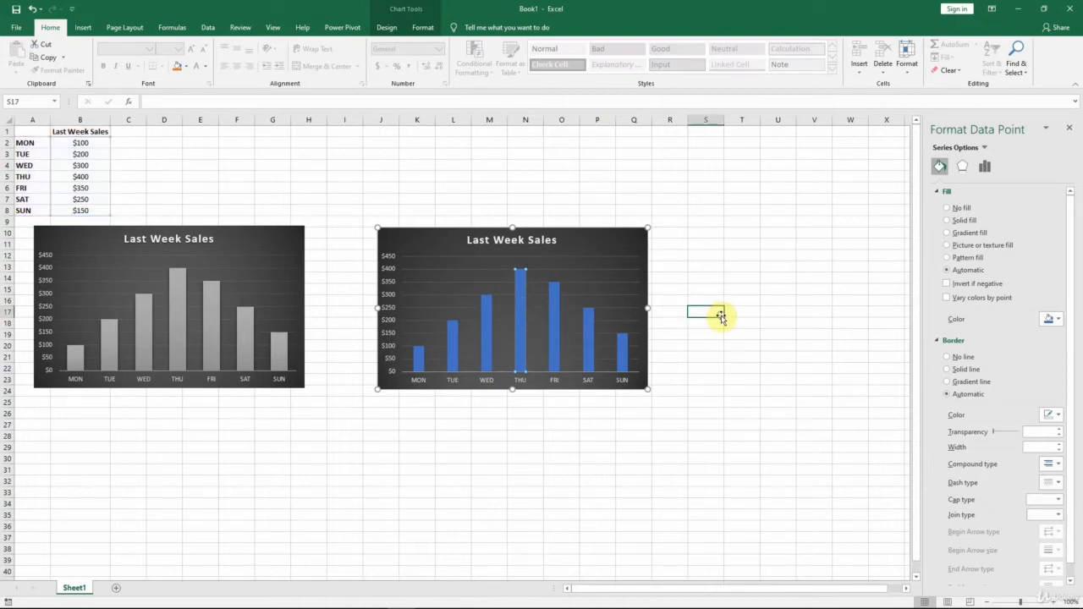
# Apply a gradient fill to the whole column series of the second chart
pyautogui.click(521, 339)
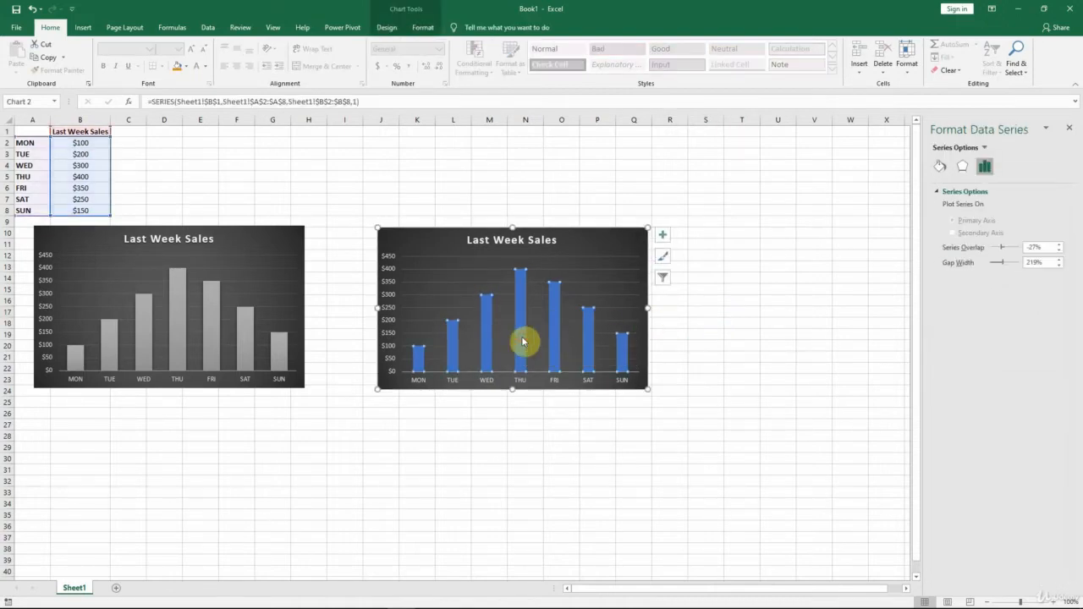
pyautogui.click(943, 168)
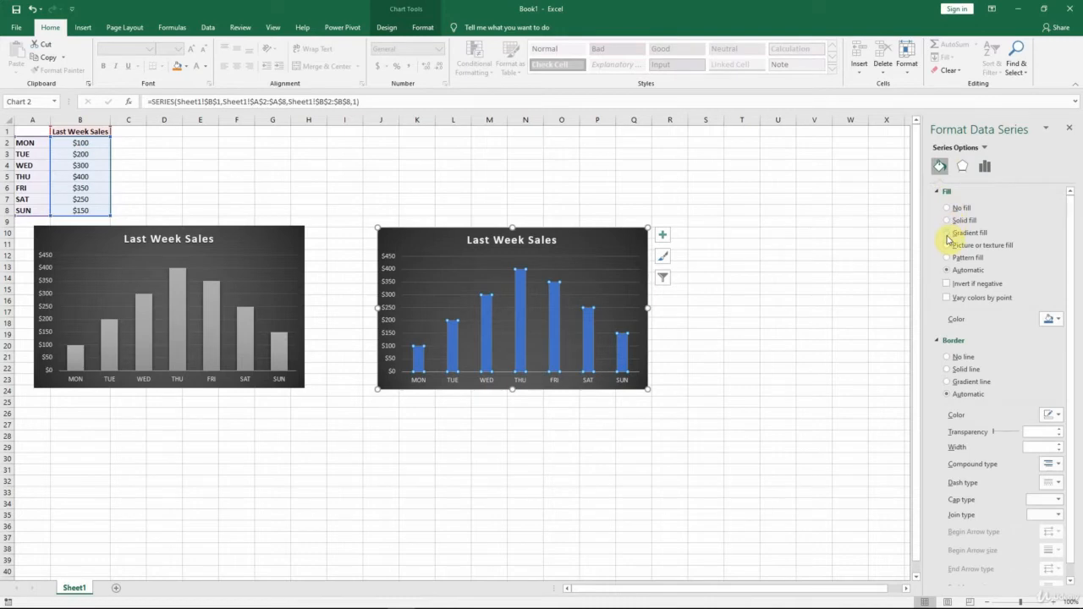
pyautogui.click(948, 233)
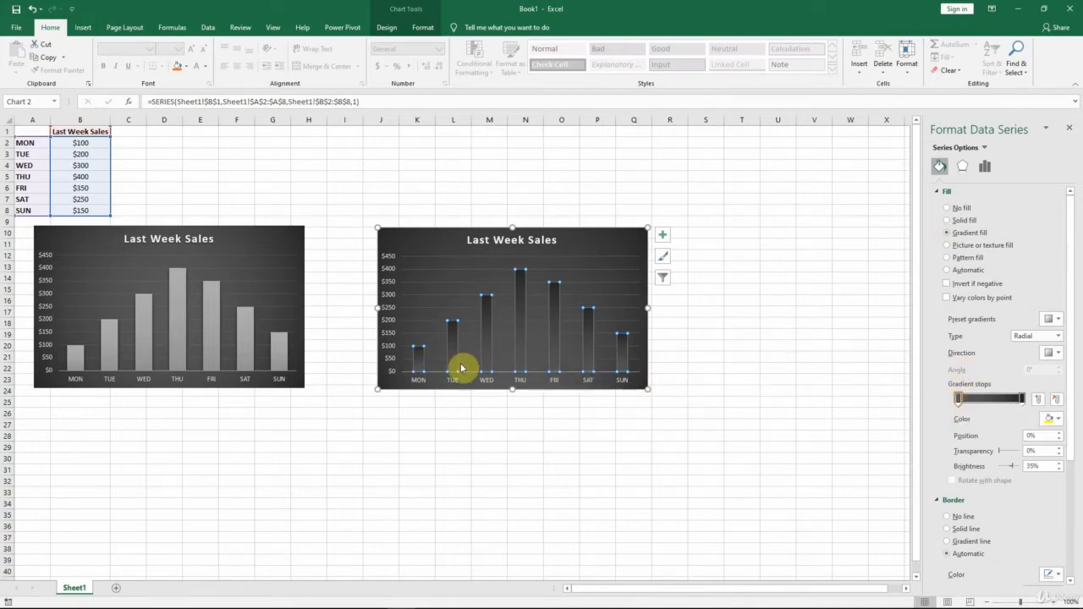
# Color the bars' first gradient stop White, Background 1, Darker 50% and the last stop White, Background 1, Darker 25%
pyautogui.click(1057, 422)
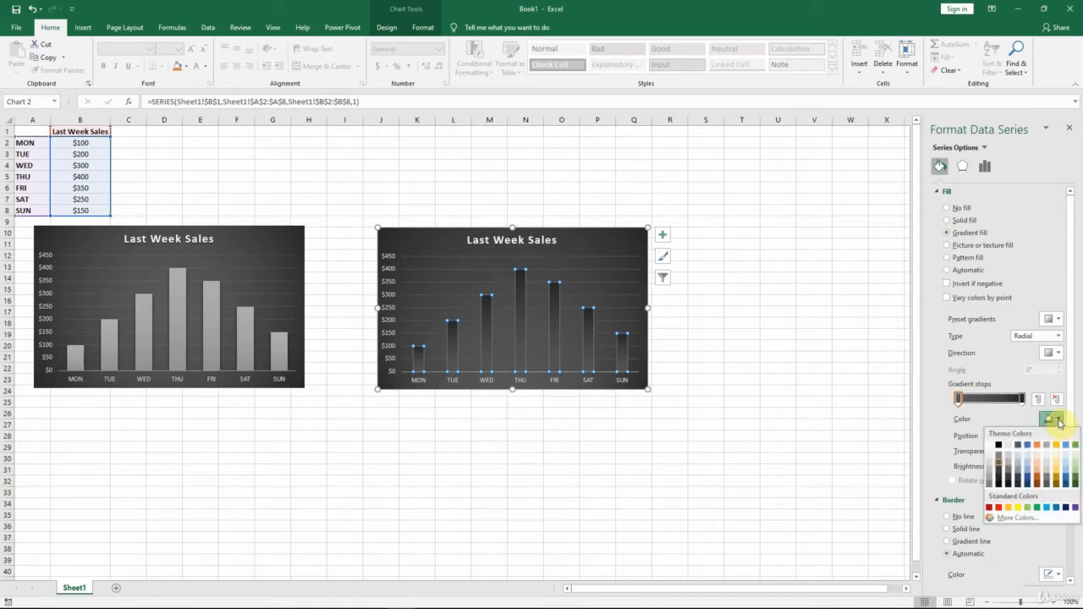
pyautogui.click(991, 489)
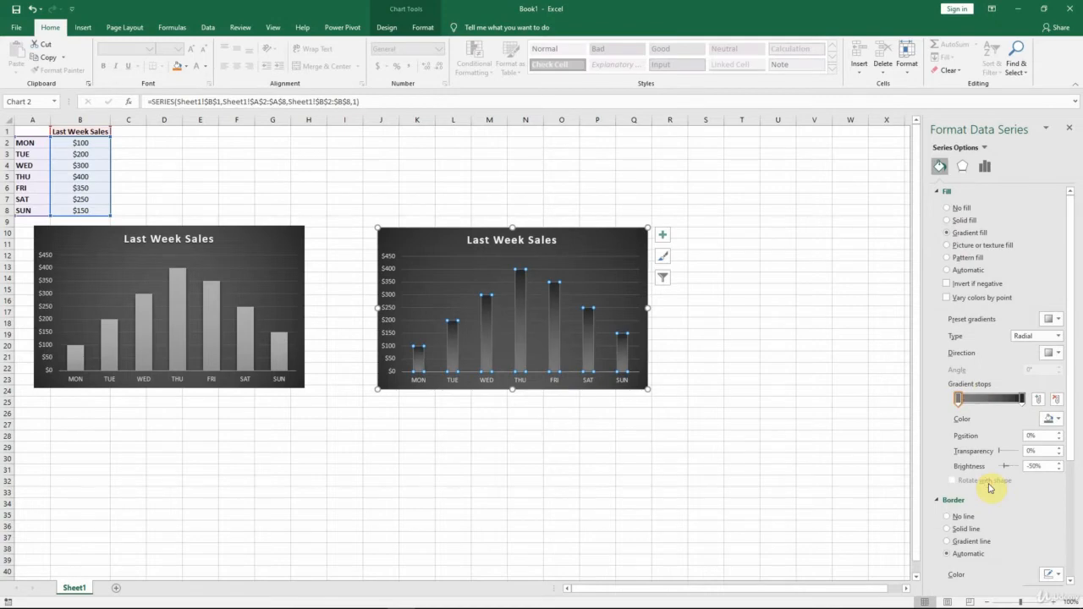
pyautogui.click(1022, 401)
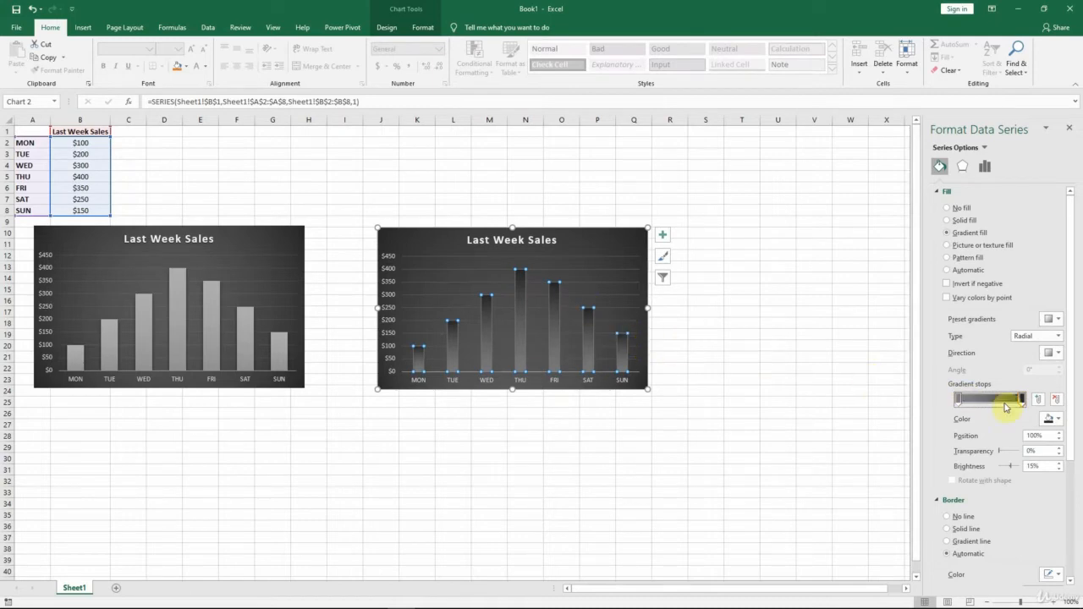
pyautogui.click(1058, 421)
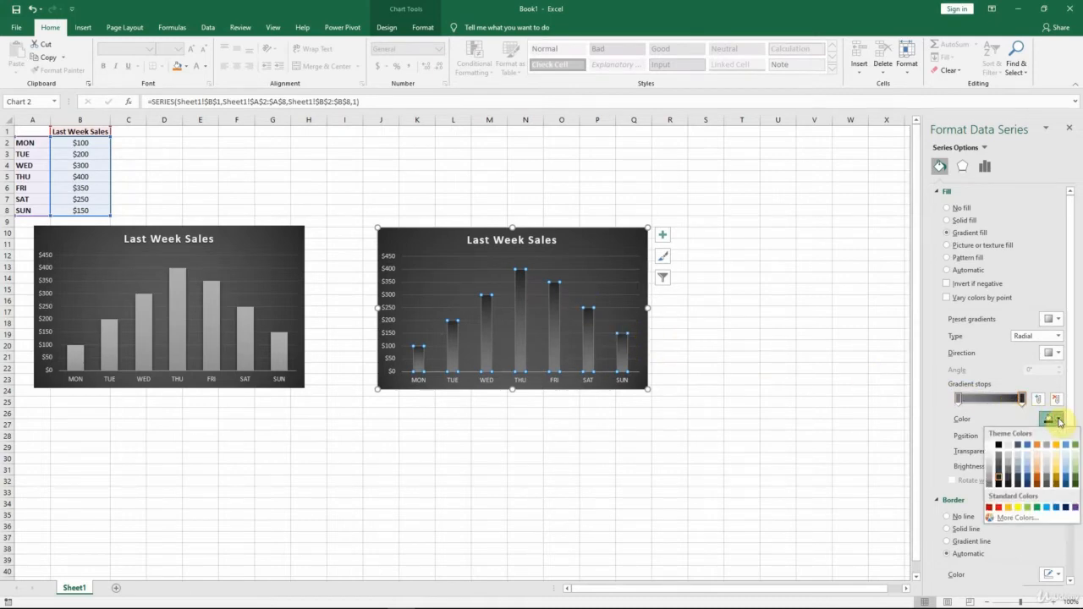
pyautogui.click(988, 474)
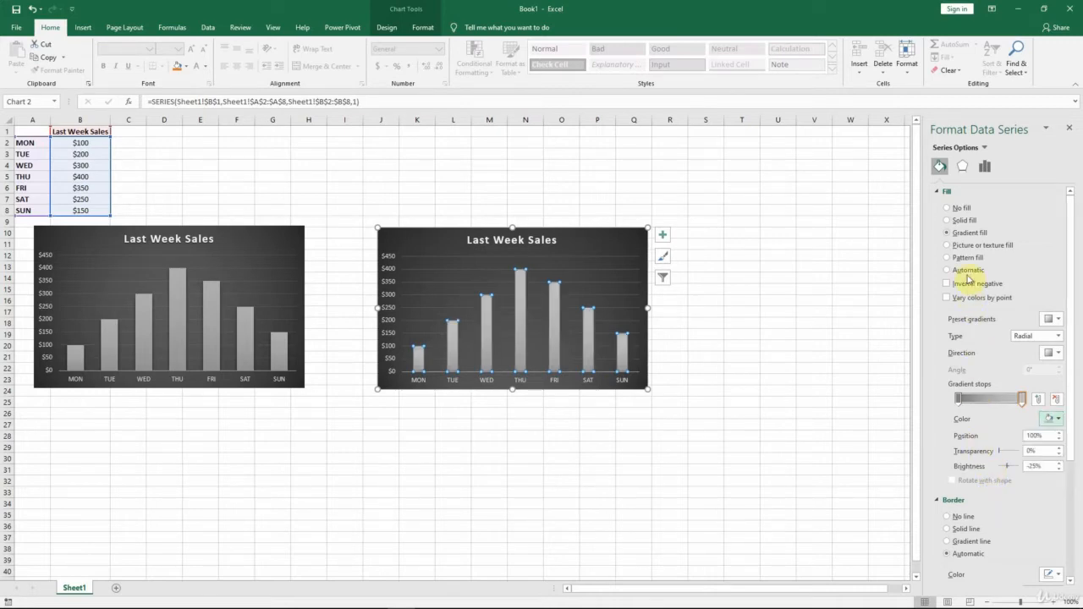
# Apply the centered outer shadow preset to the second chart's column series
pyautogui.click(964, 169)
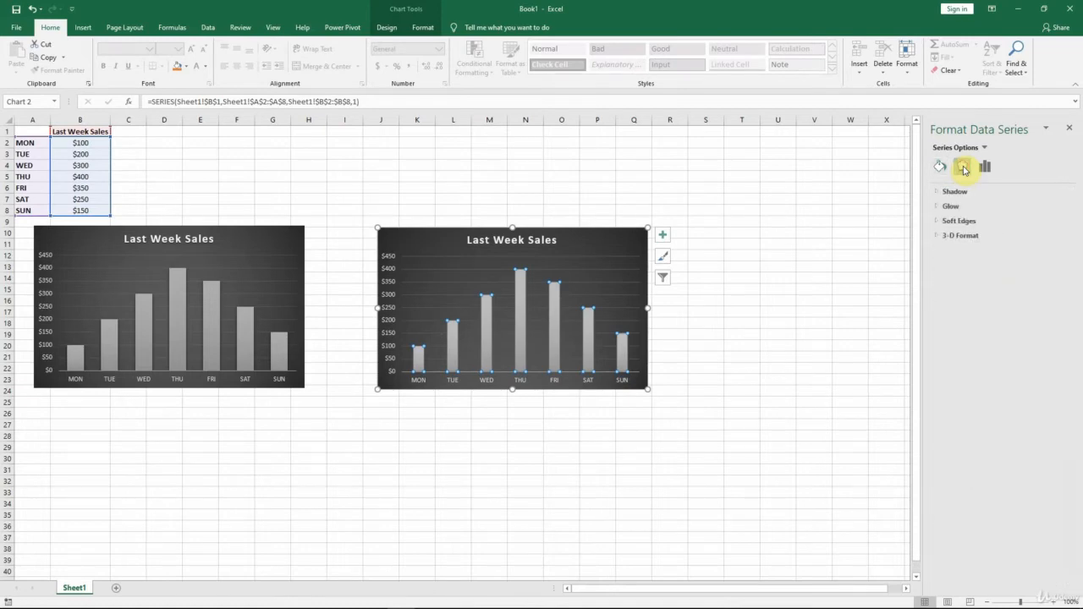
pyautogui.click(937, 194)
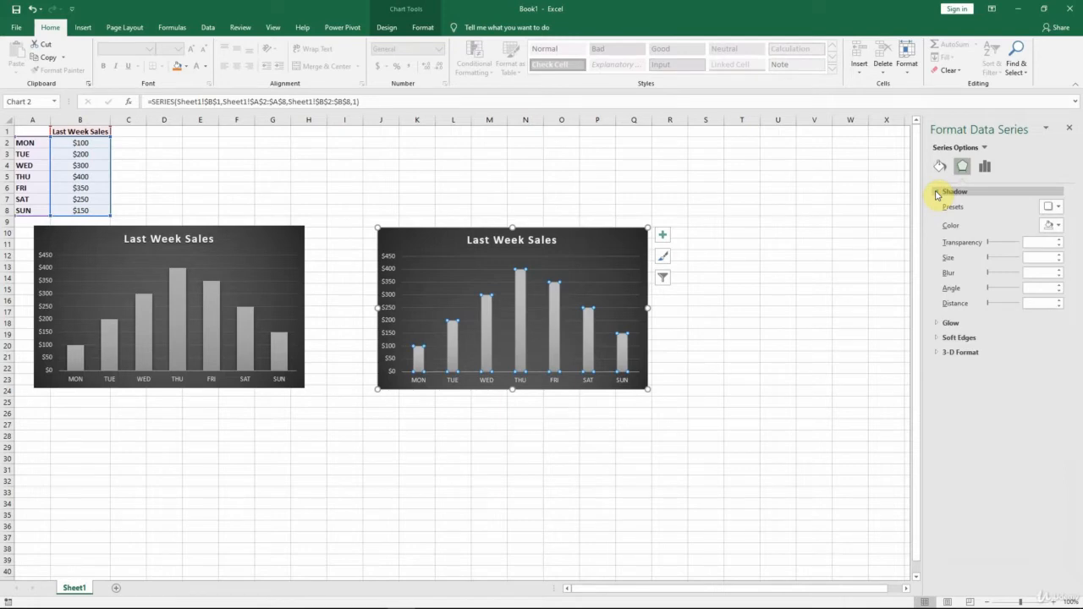
pyautogui.click(1057, 207)
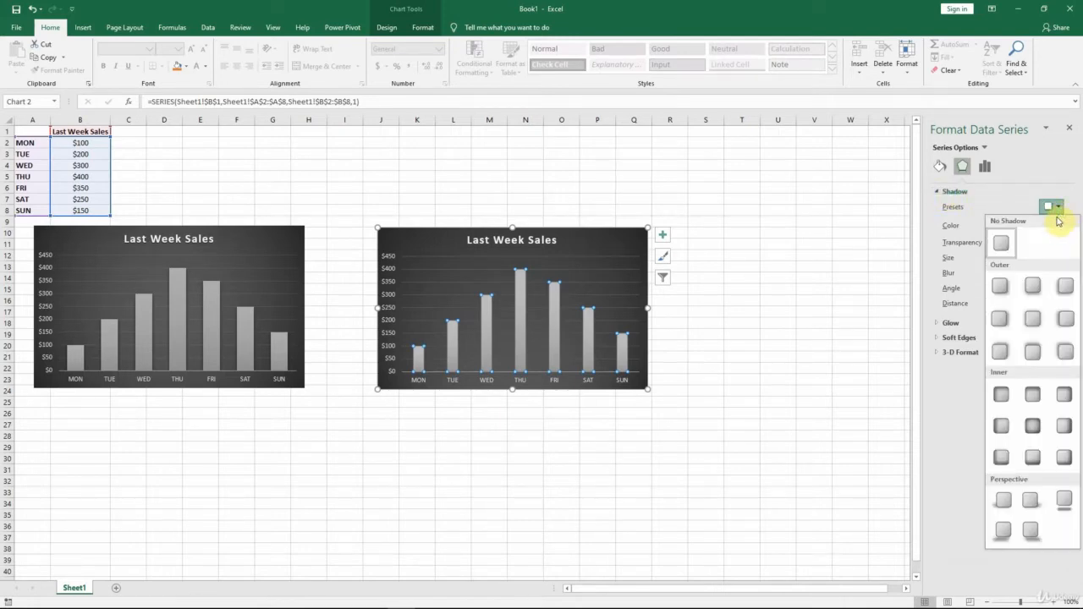
pyautogui.click(1034, 326)
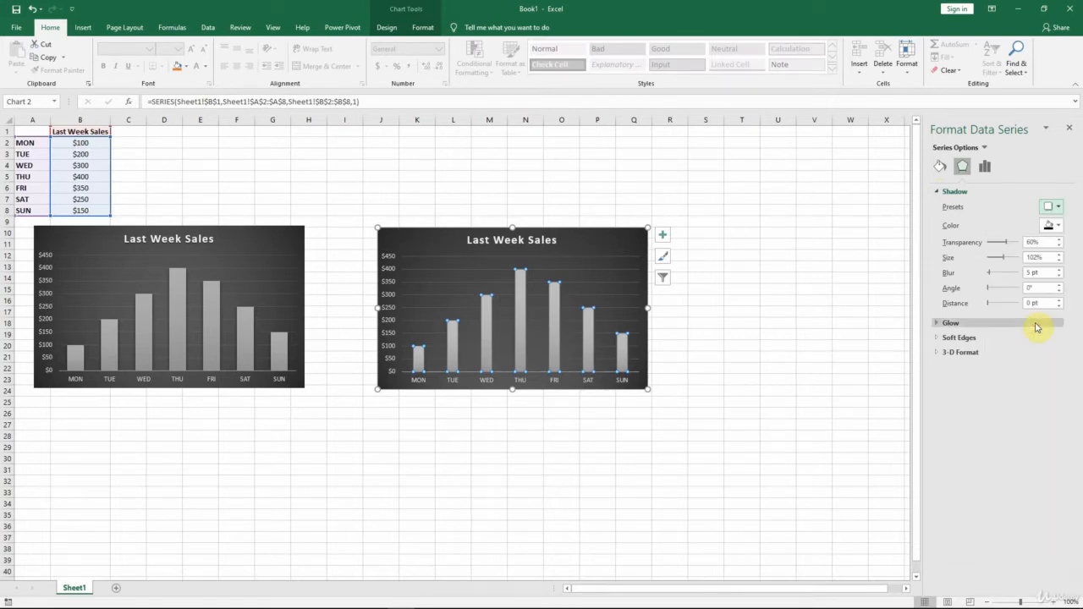
pyautogui.click(753, 280)
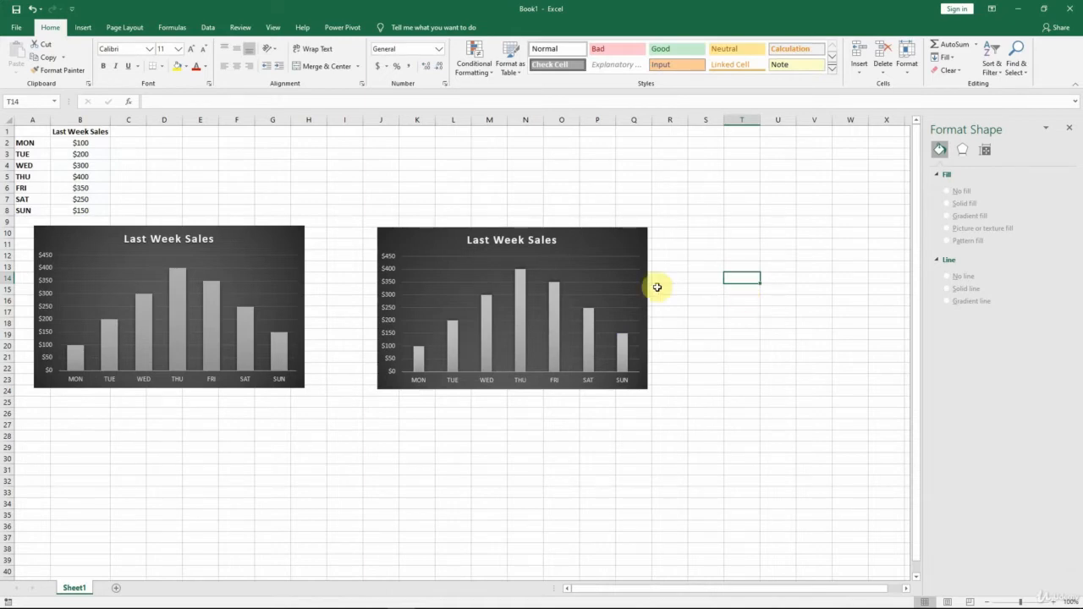
# Set the gap width of the second chart's columns to 100% and close the formatting pane
pyautogui.click(522, 325)
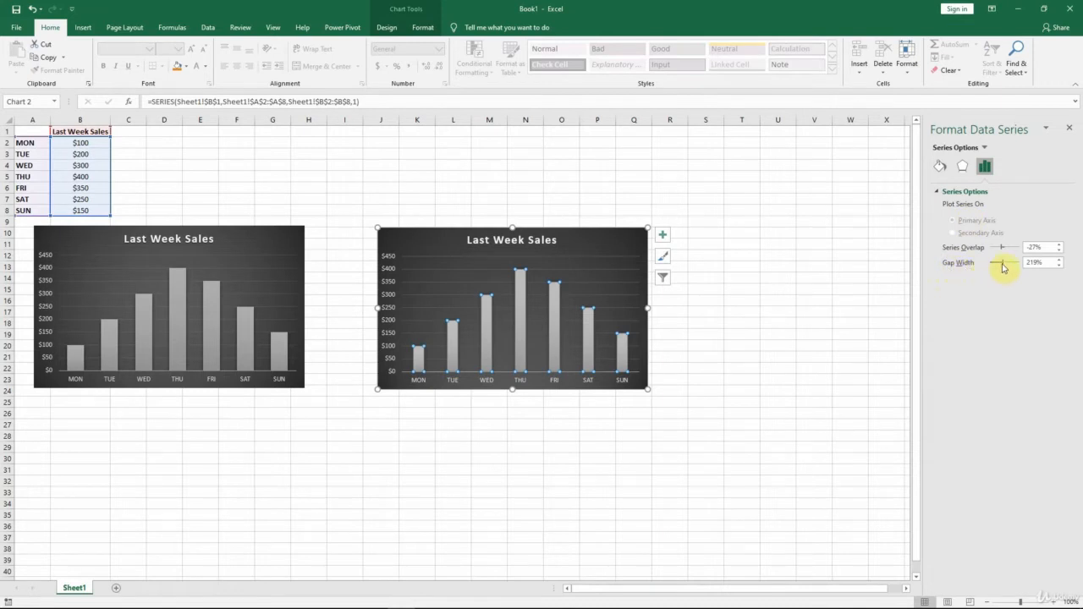
pyautogui.moveTo(1003, 264); pyautogui.dragTo(995, 264)
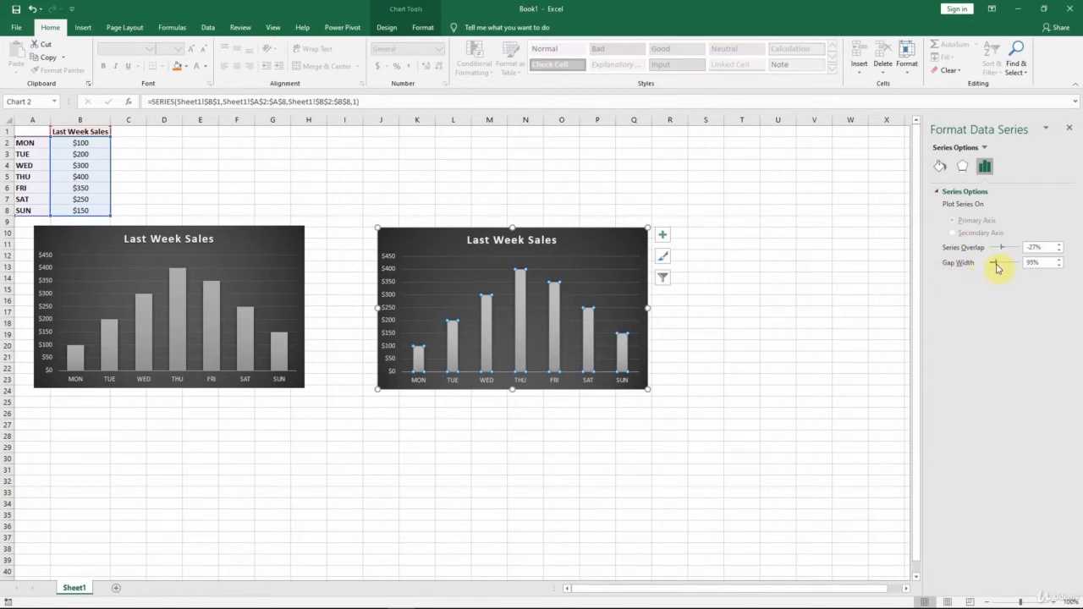
pyautogui.click(1058, 260)
pyautogui.click(1058, 259)
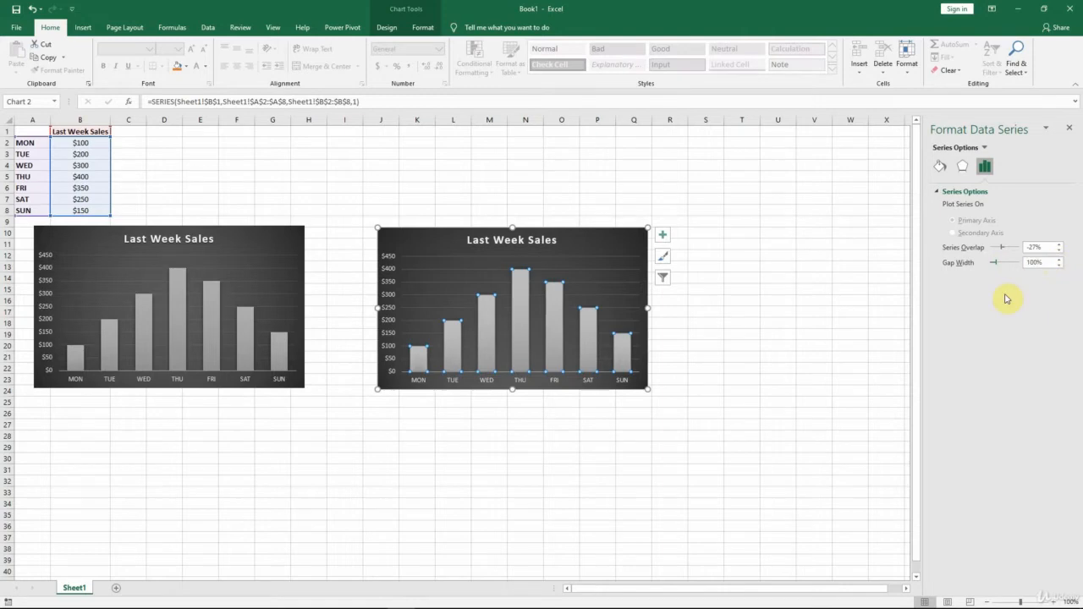
pyautogui.click(781, 280)
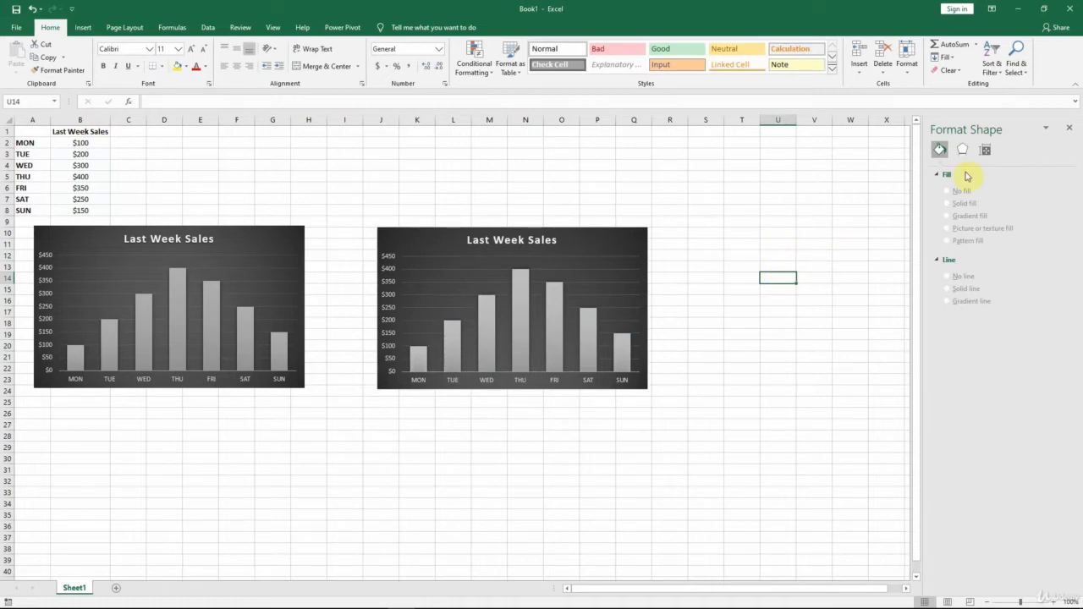
pyautogui.click(1069, 130)
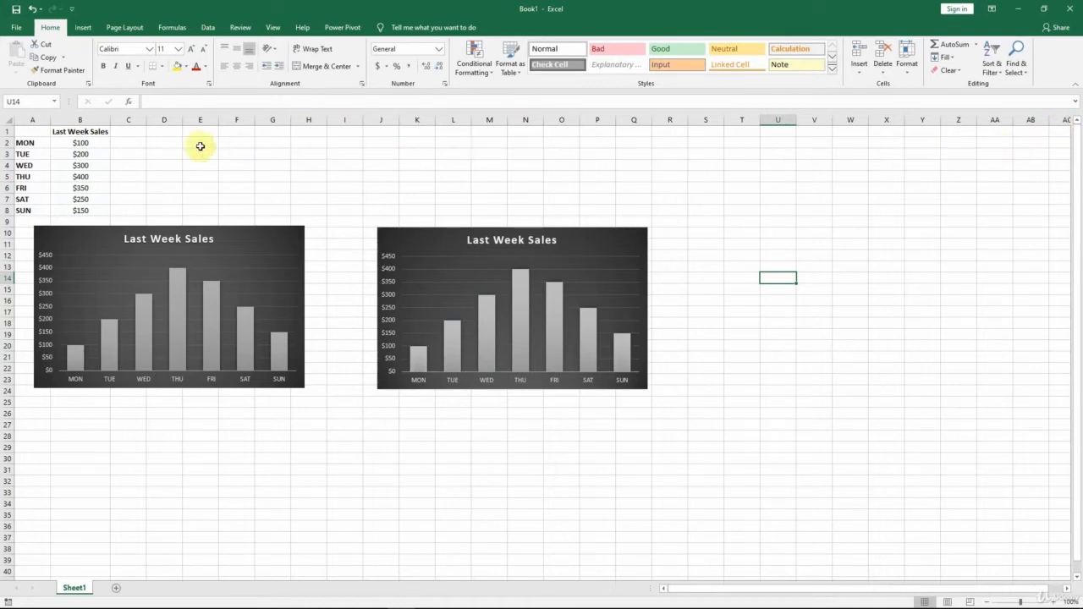
# Try converting the sales range A1:B8 into a table with headers, and undo the conversion
pyautogui.click(95, 144)
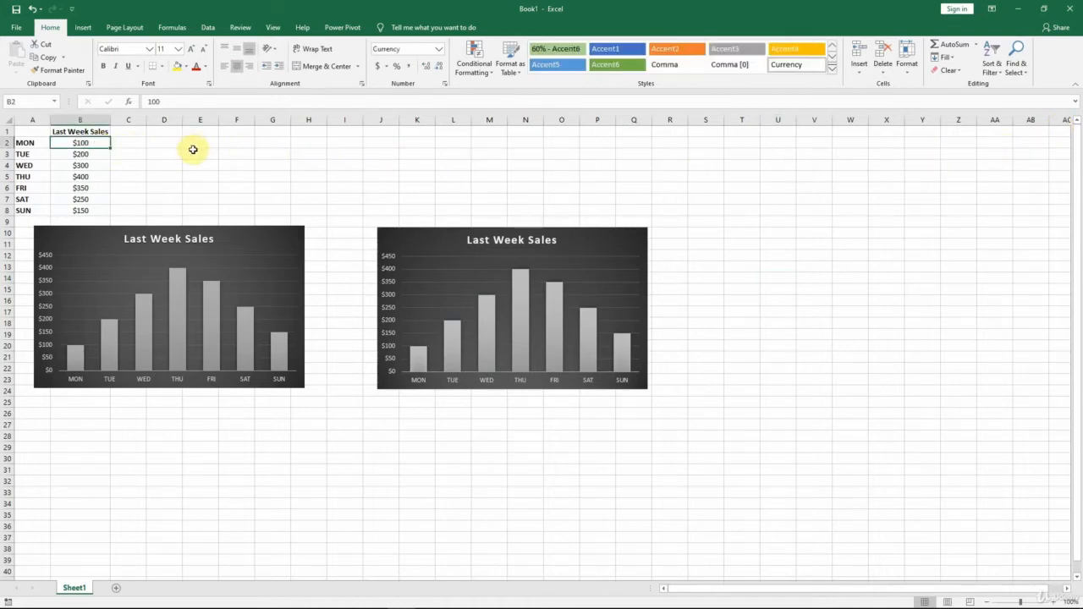
pyautogui.click(87, 28)
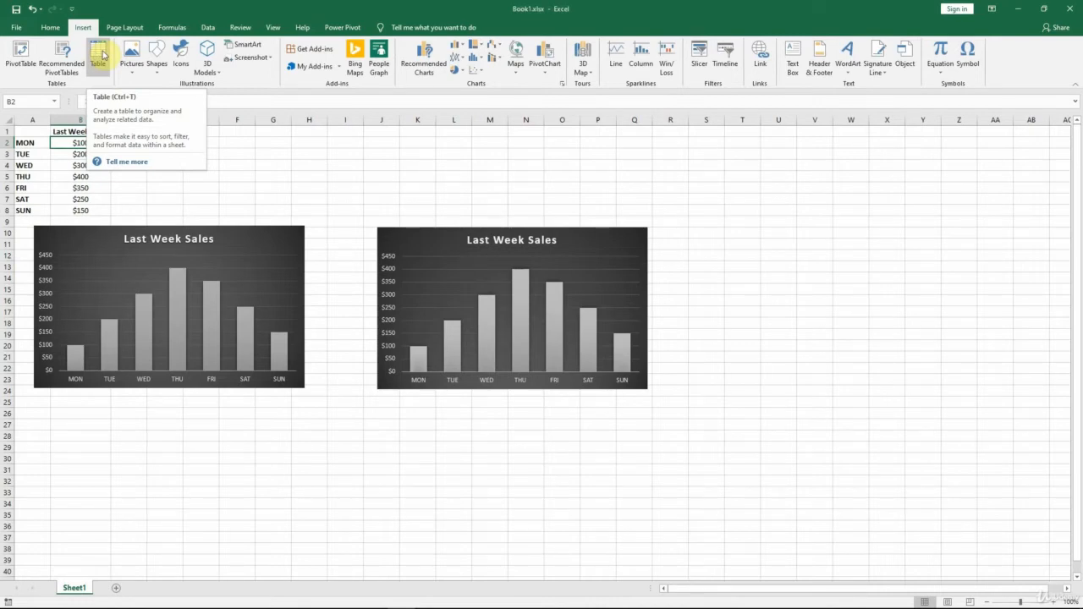
pyautogui.click(100, 56)
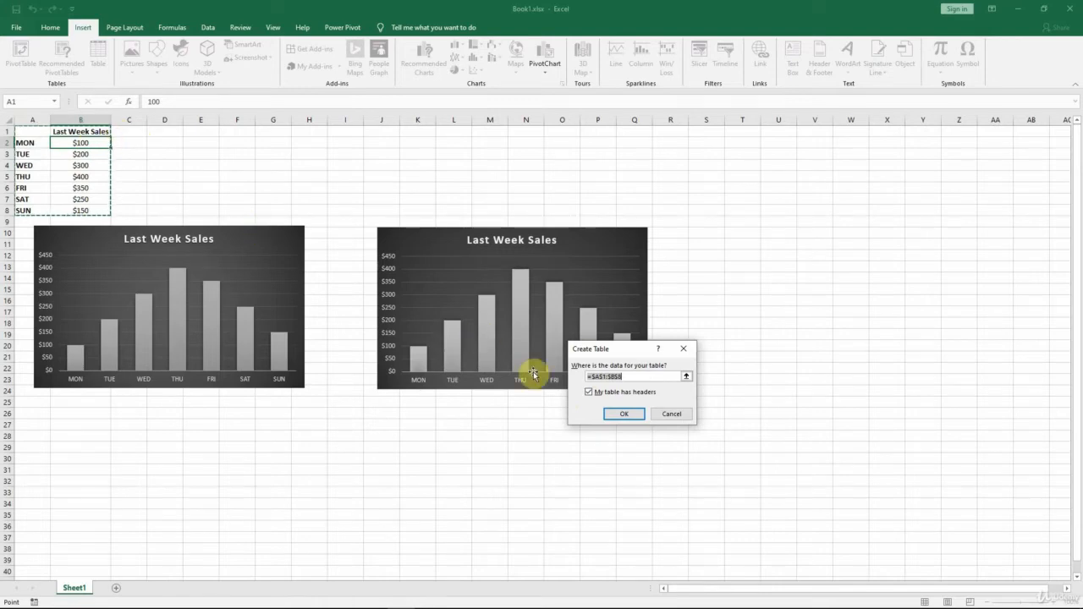
pyautogui.click(634, 416)
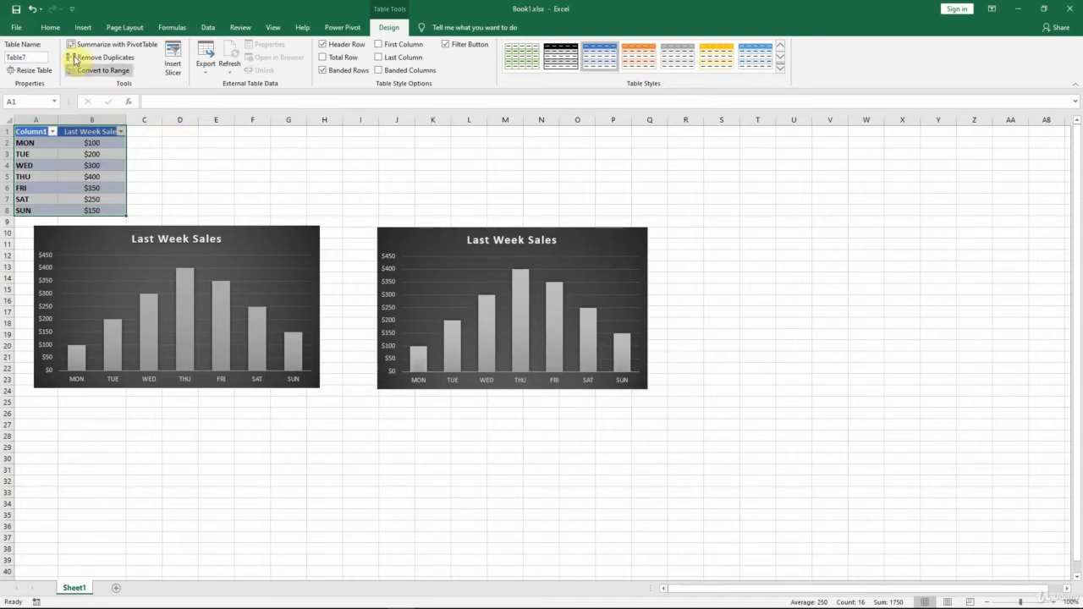
pyautogui.click(32, 9)
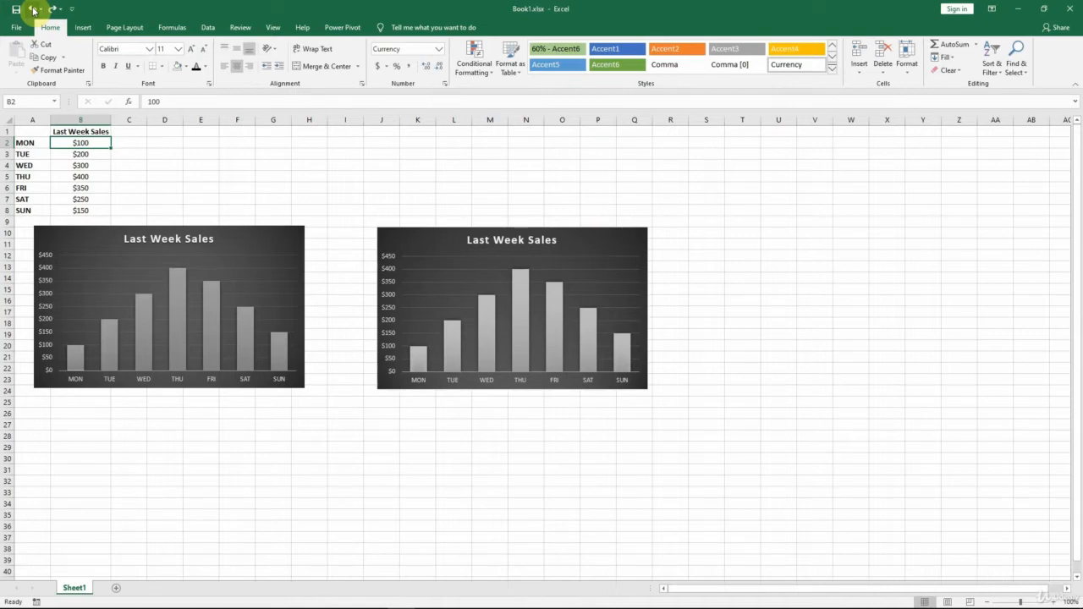
pyautogui.click(33, 10)
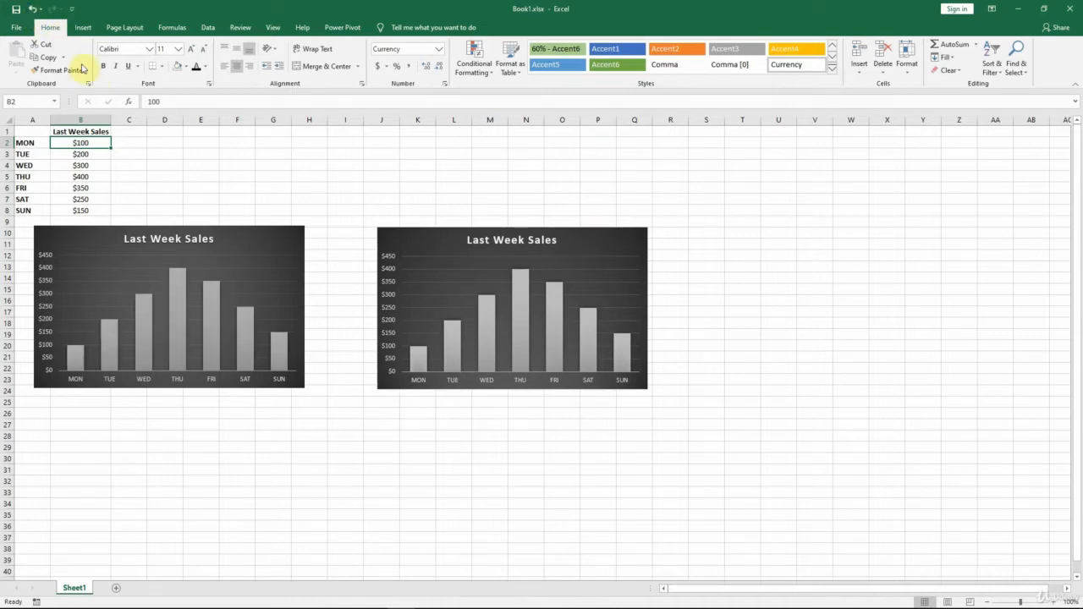
# Set the first chart's properties to Don't move or size with cells
pyautogui.click(252, 229)
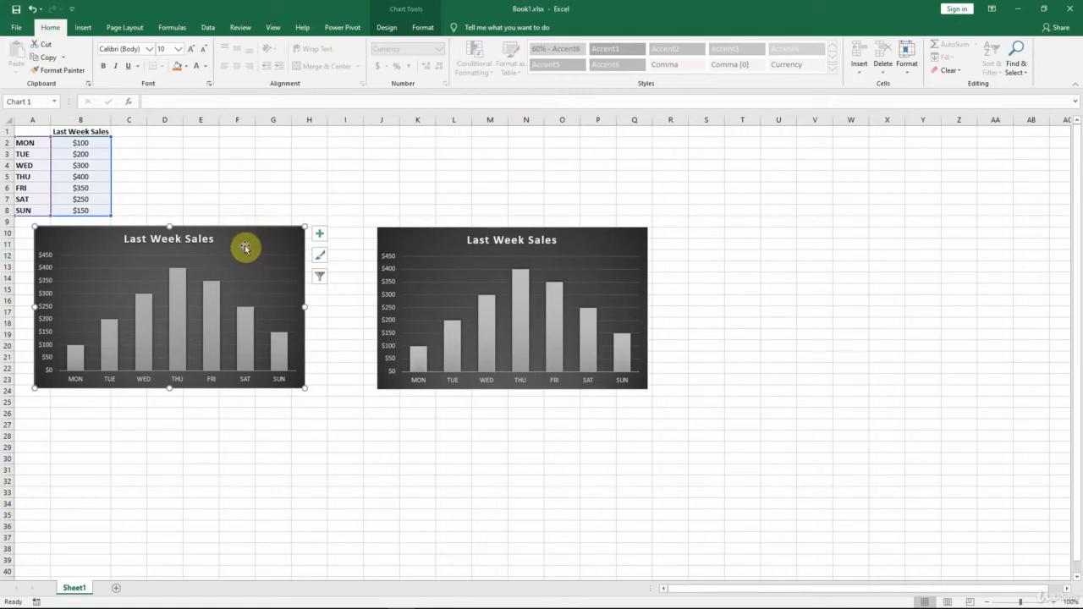
pyautogui.rightClick(245, 248)
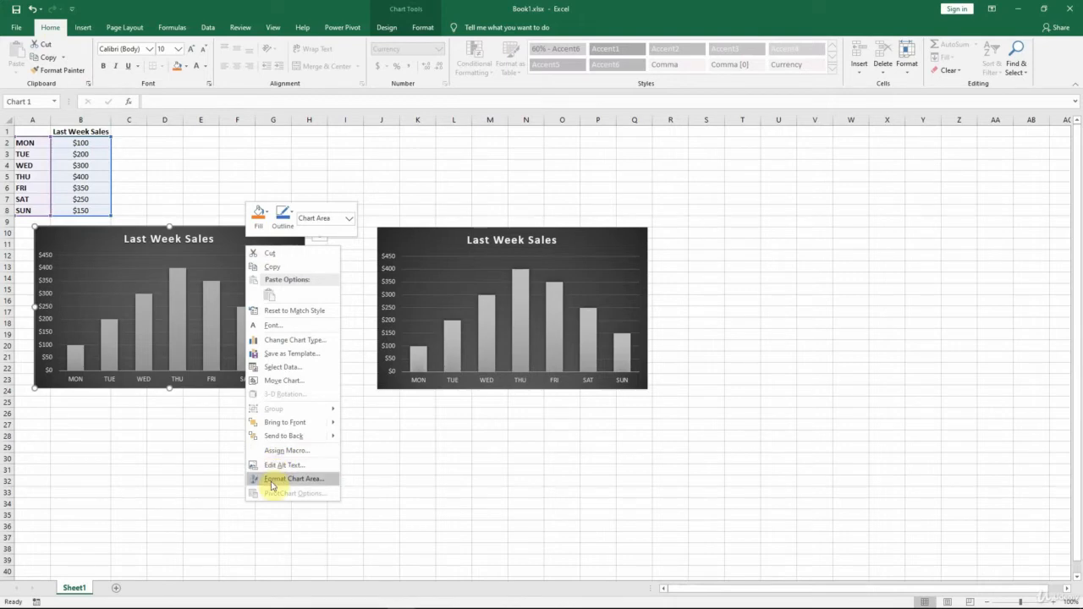
pyautogui.click(328, 483)
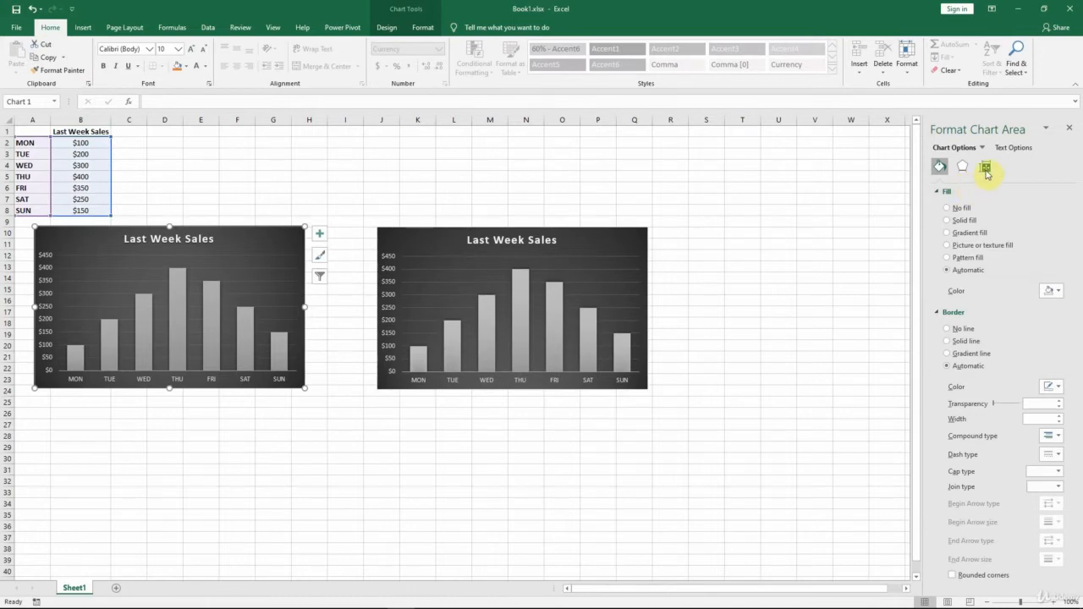
pyautogui.click(986, 170)
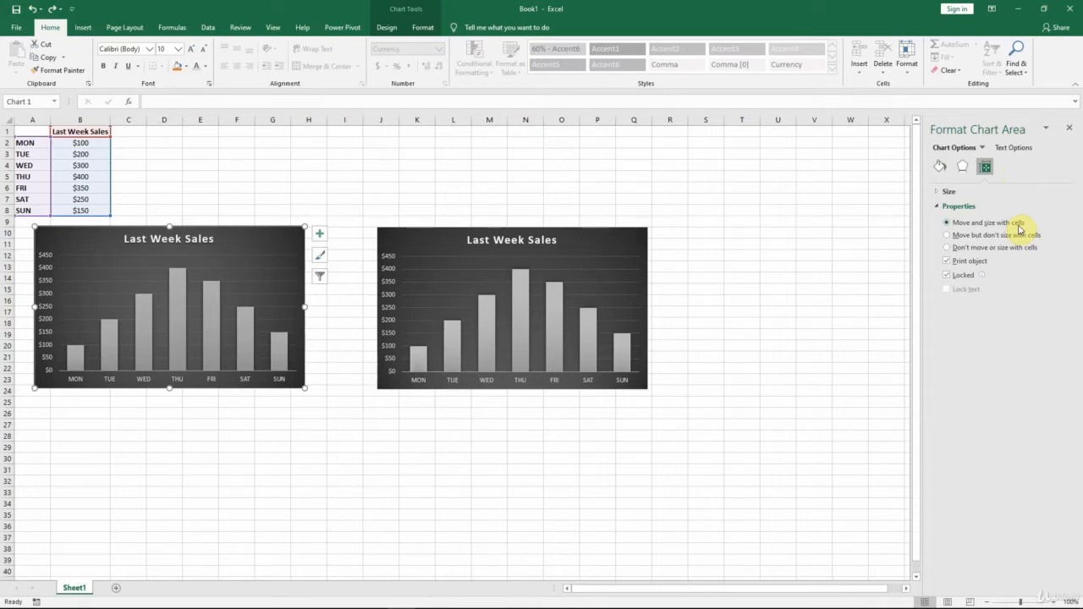
pyautogui.click(948, 248)
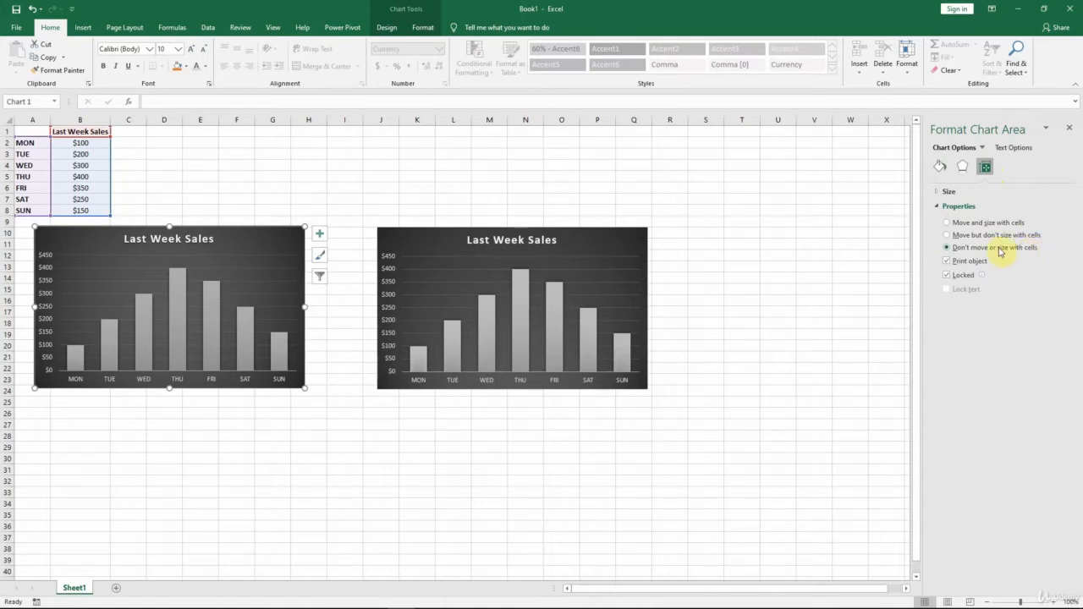
# Convert the sales range A1:B8 into a table with headers, undoing and redoing the conversion once to compare the charts
pyautogui.click(73, 143)
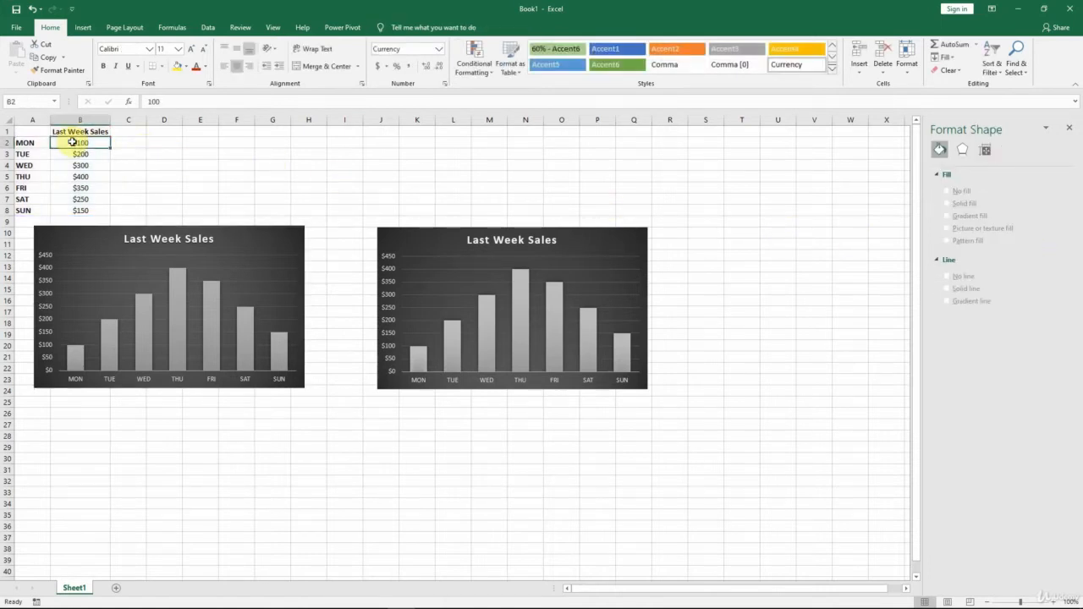
pyautogui.click(84, 30)
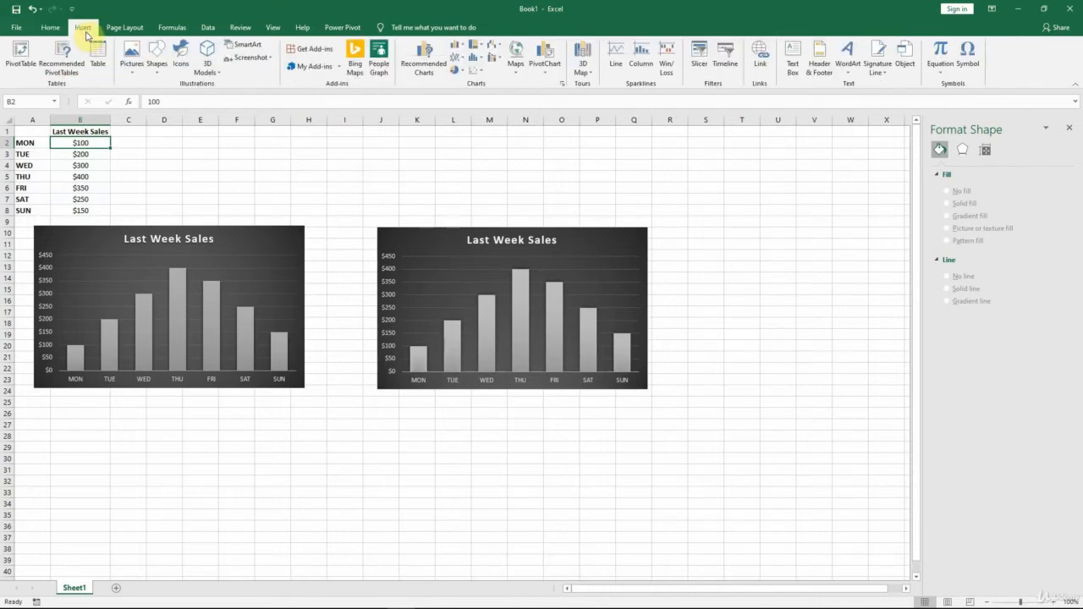
pyautogui.click(97, 62)
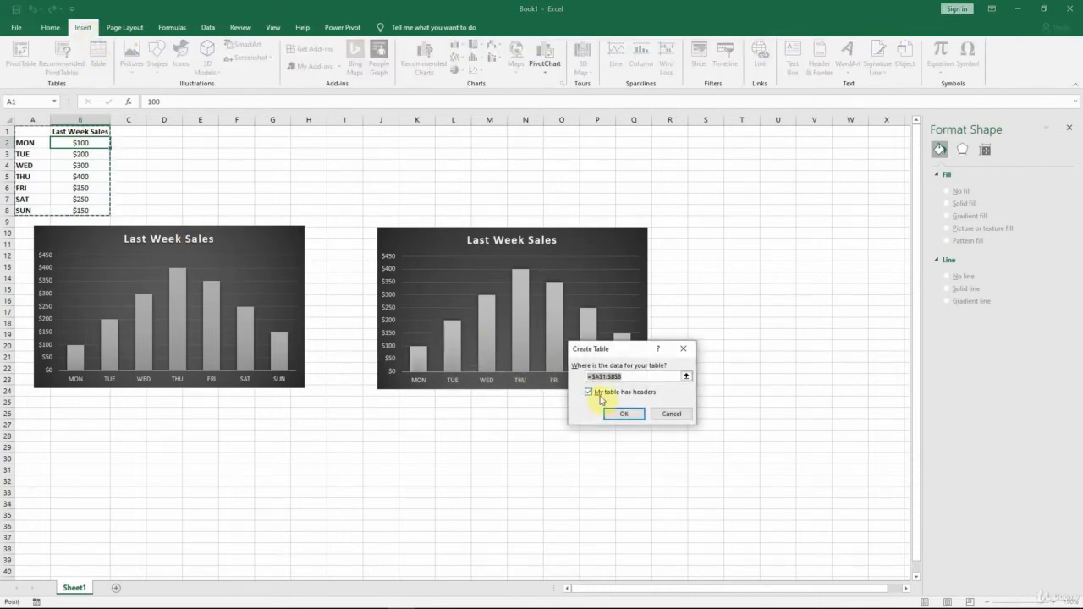
pyautogui.click(631, 415)
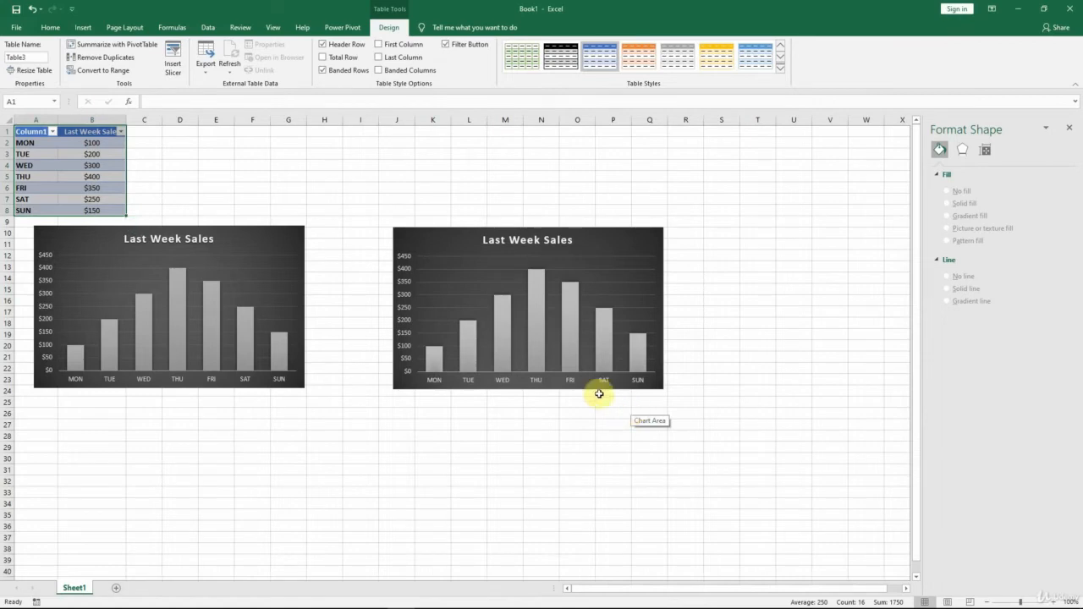
pyautogui.click(32, 10)
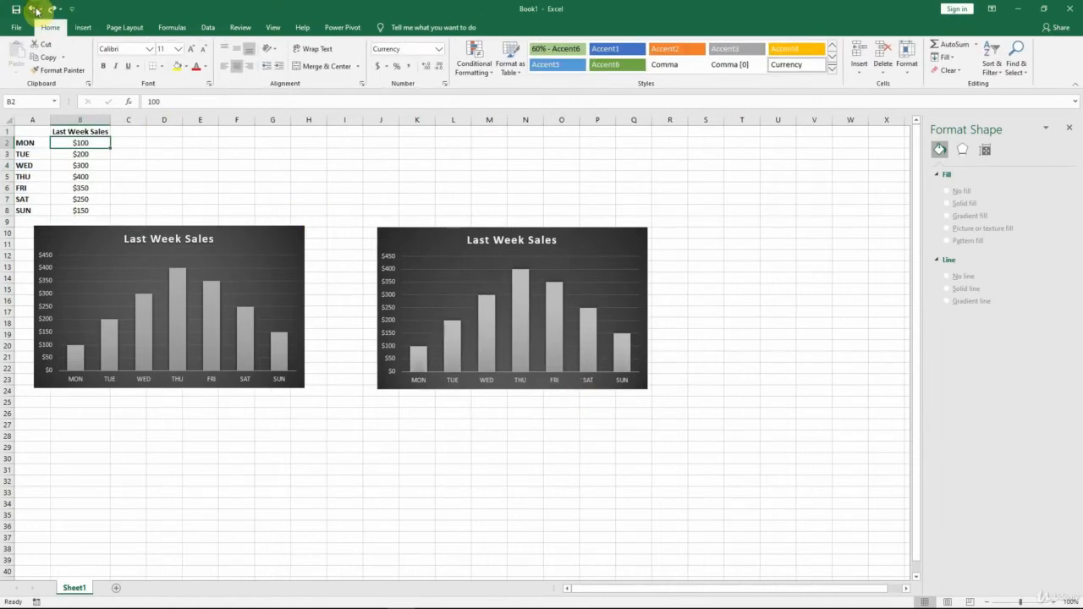
pyautogui.click(51, 10)
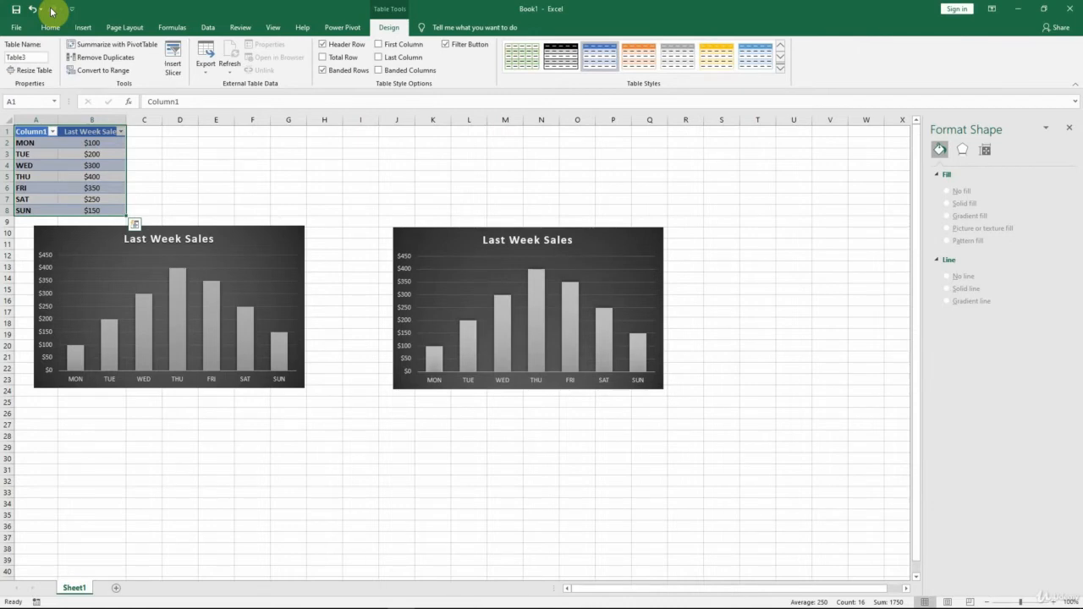
# Set the second chart's properties to Don't move or size with cells and deselect the chart
pyautogui.click(644, 229)
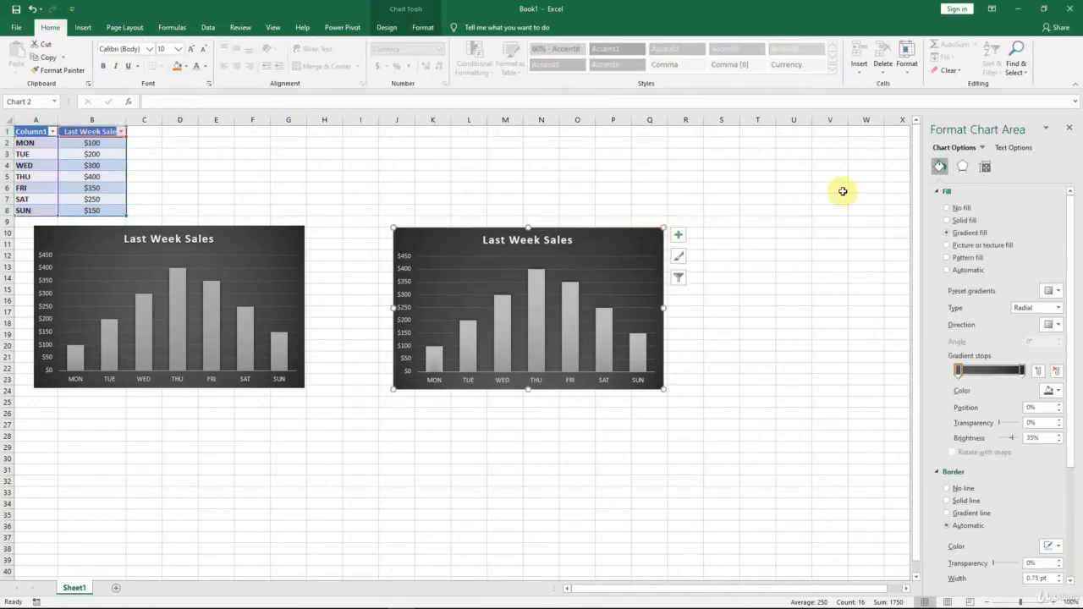
pyautogui.click(987, 169)
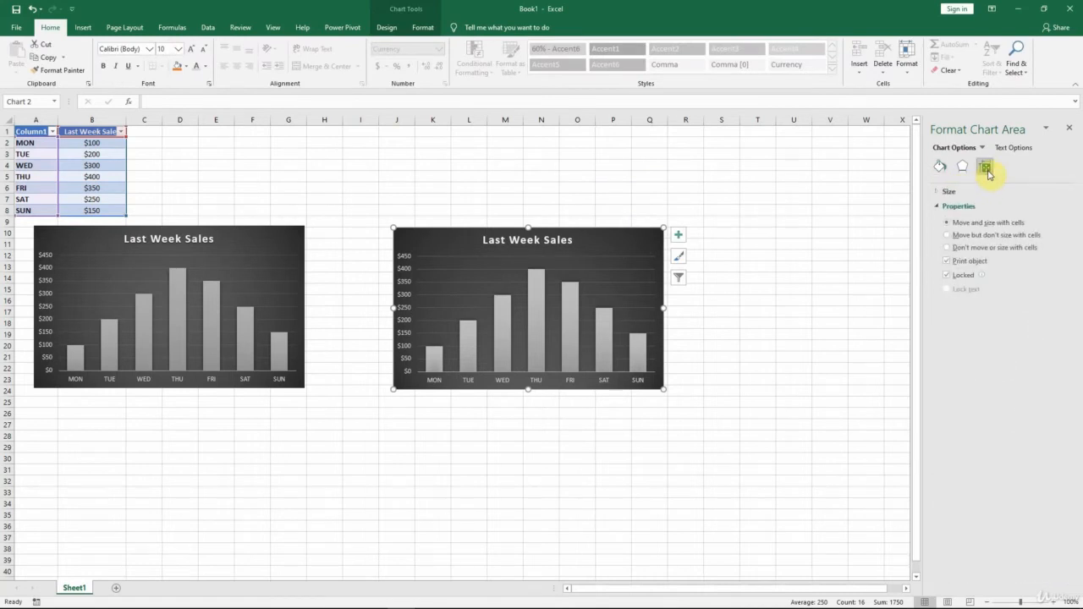
pyautogui.click(970, 252)
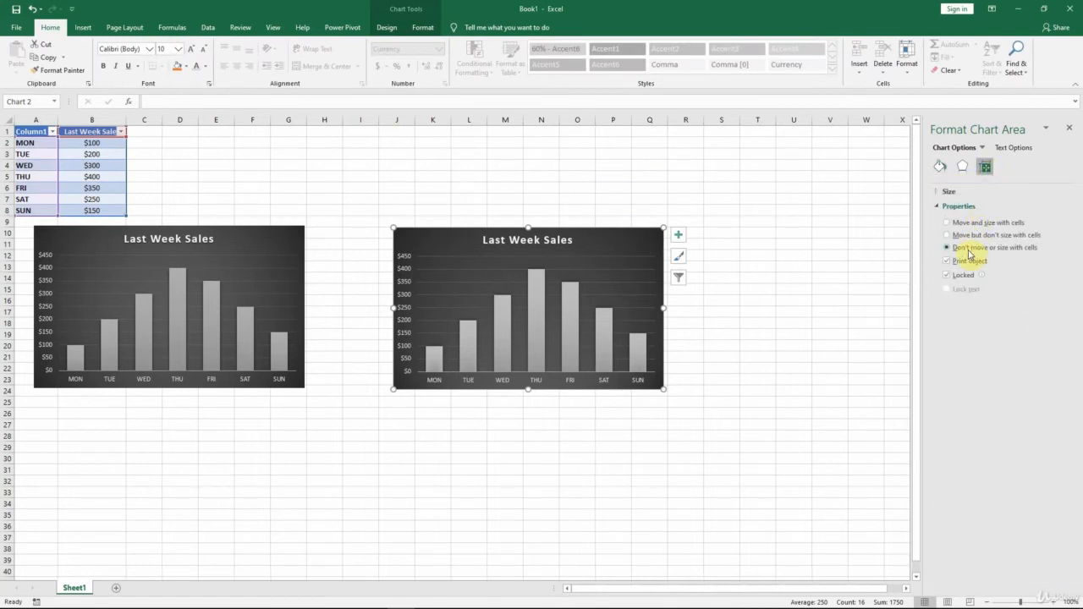
pyautogui.click(166, 145)
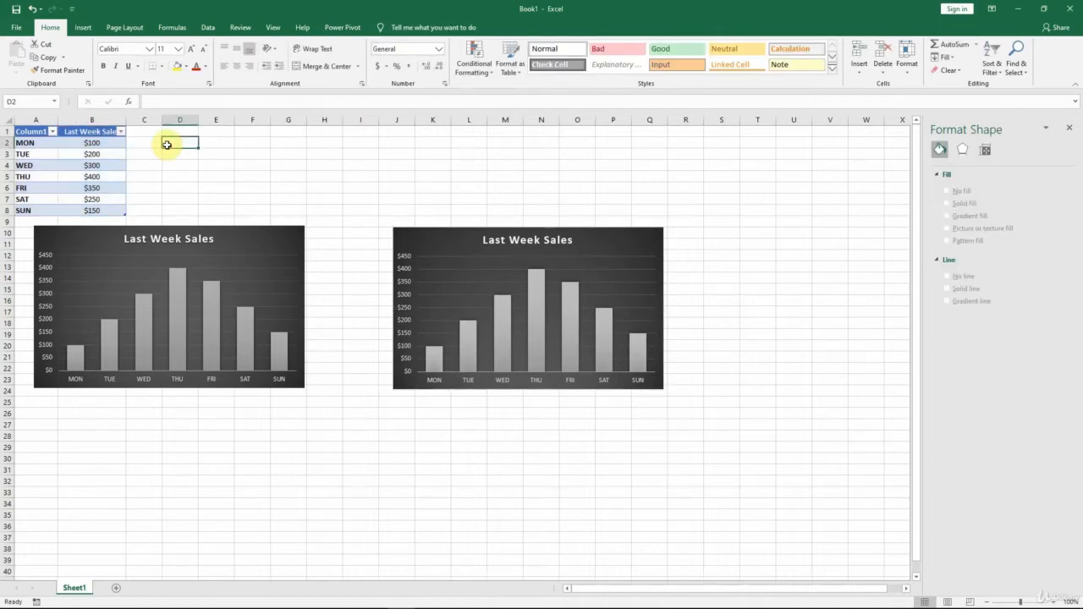
# Rename the table header in A1 to Days and widen column B to fit the Last Week Sales header
pyautogui.click(31, 133)
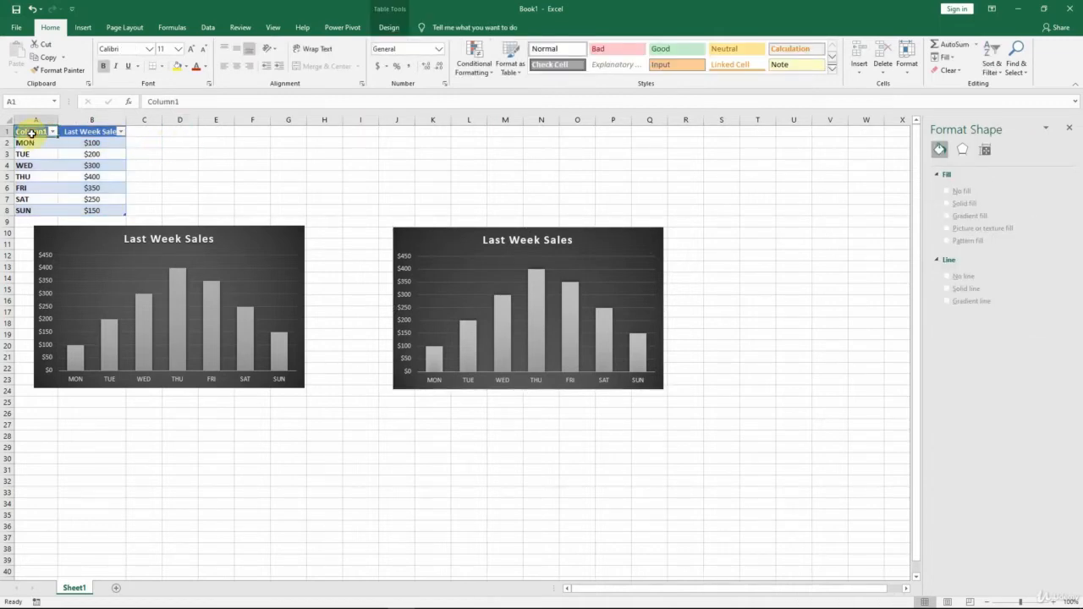
pyautogui.write('Days')
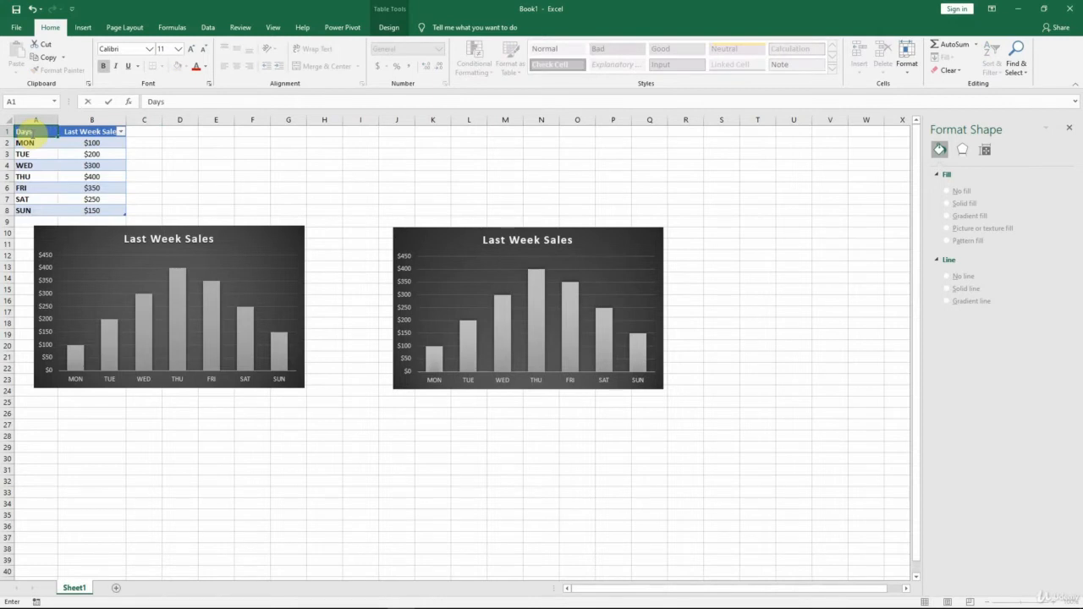
pyautogui.press('Return')
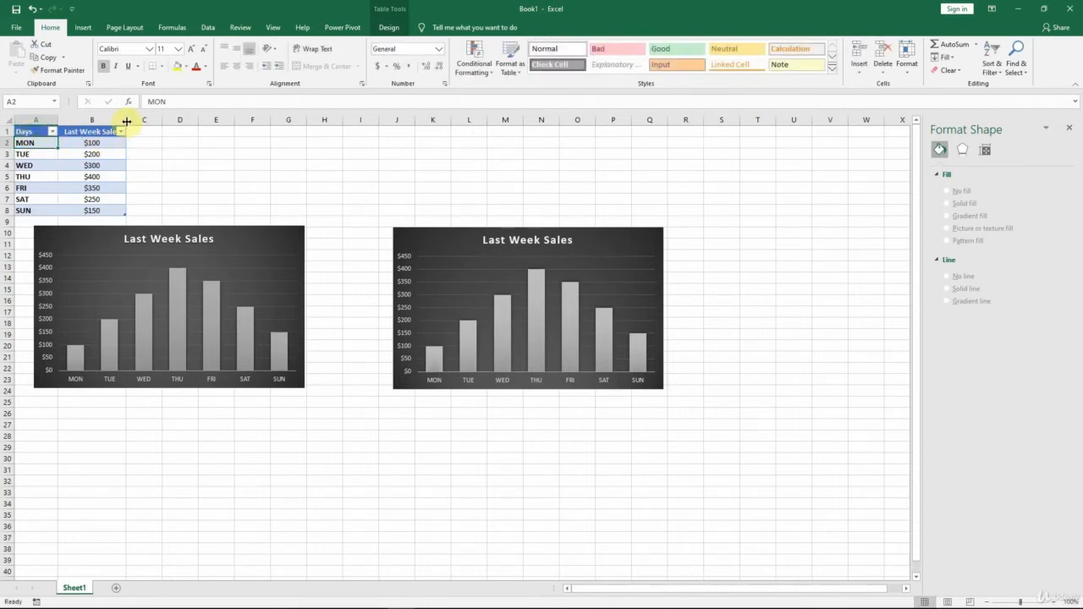
pyautogui.moveTo(126, 121); pyautogui.dragTo(143, 121)
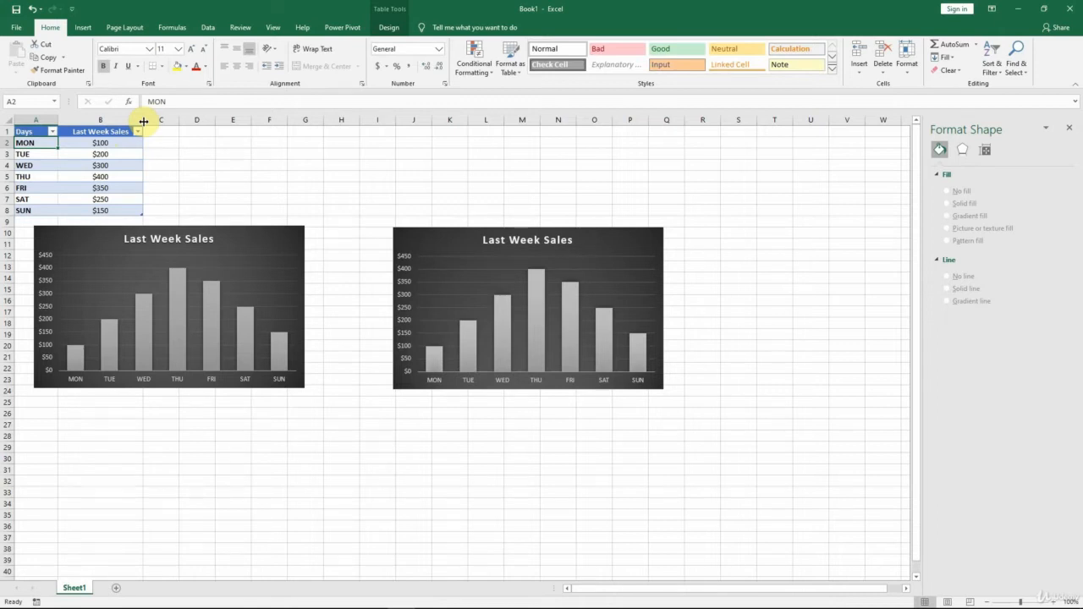
# Apply the gray style from the first row of the Medium table styles to the sales table
pyautogui.click(388, 28)
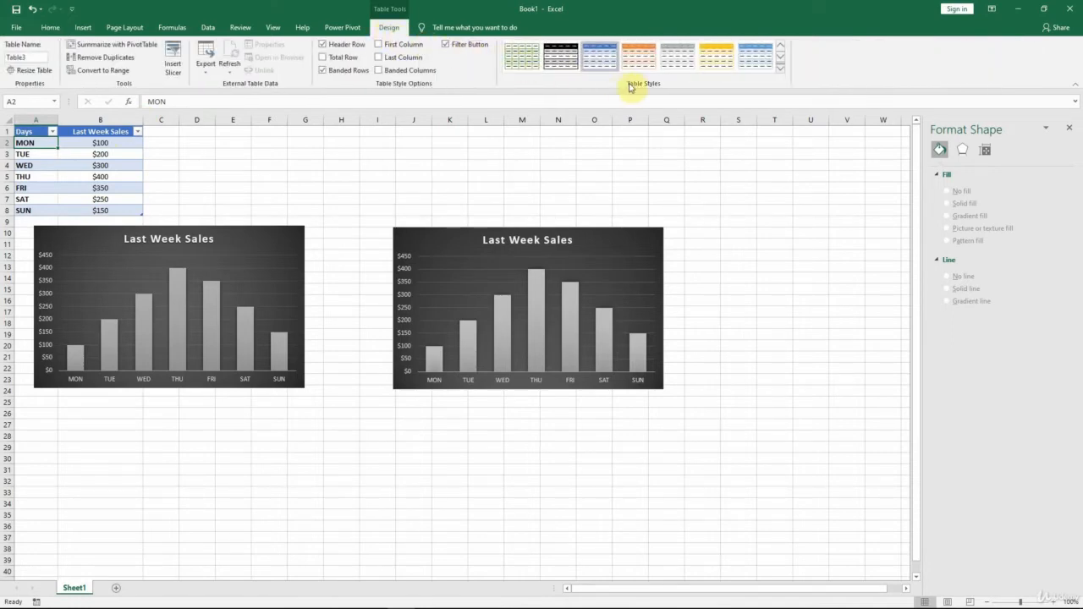
pyautogui.click(781, 72)
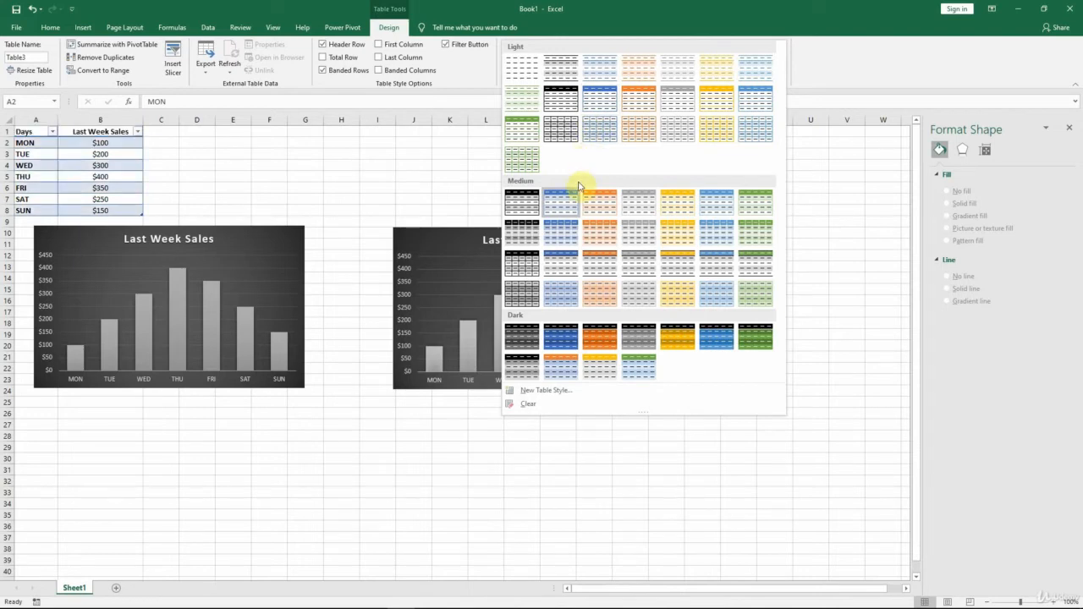
pyautogui.click(638, 209)
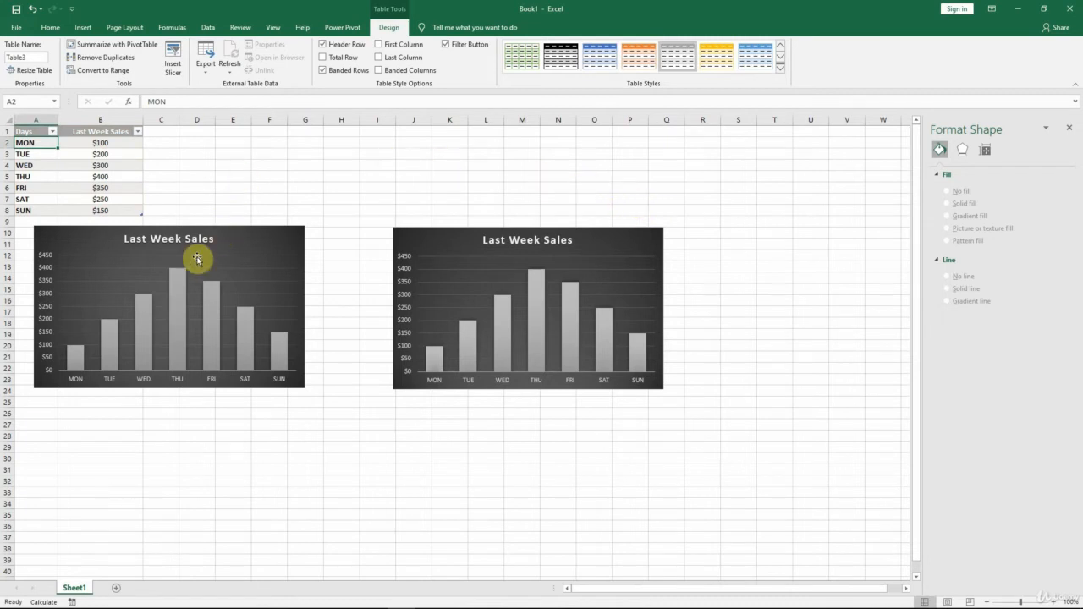
# Add a third table column by entering 400 in C5, beside Thursday's sales value
pyautogui.moveTo(176, 339)
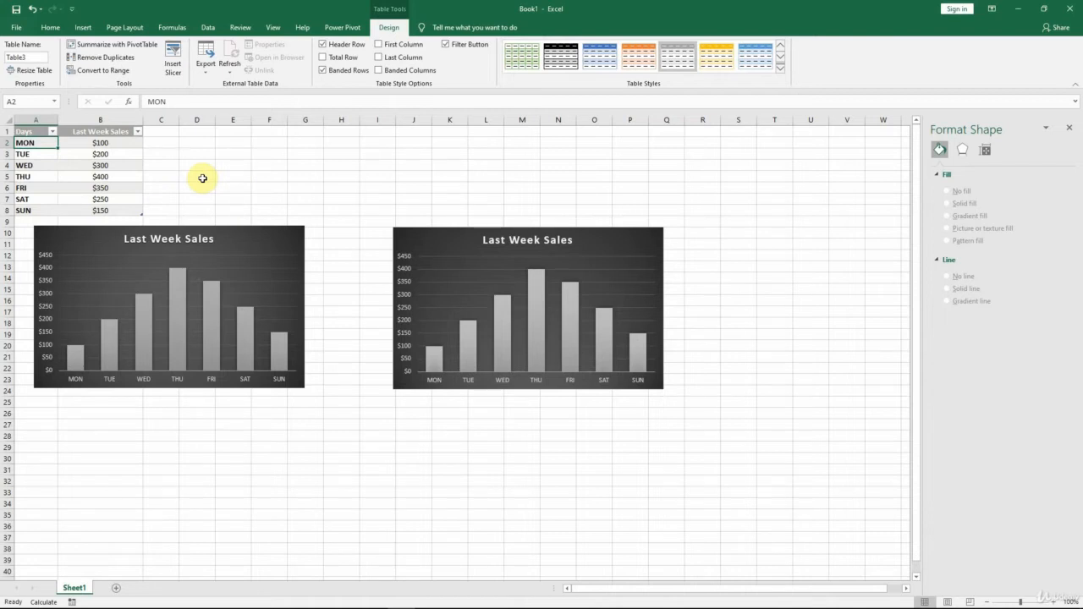
pyautogui.click(158, 174)
pyautogui.write('400')
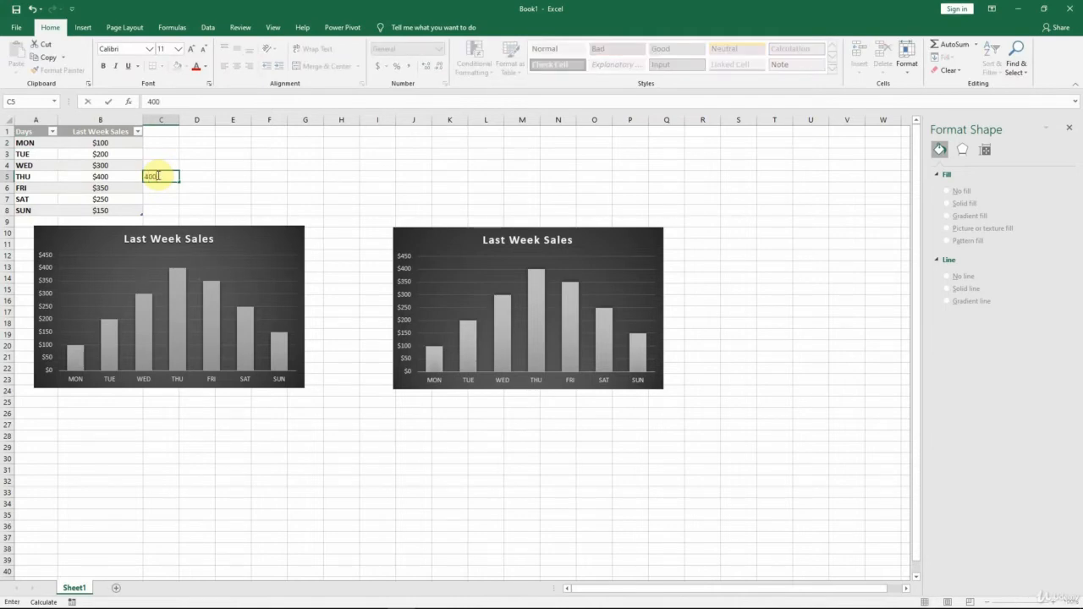
pyautogui.press('Return')
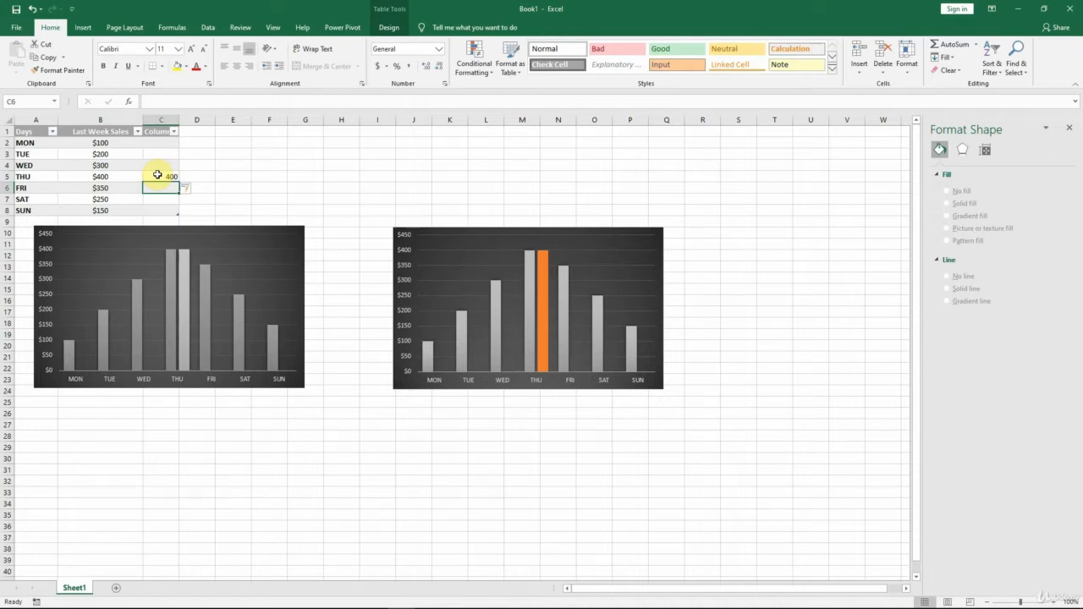
# Hide Chart 2 through the Selection pane, leaving both side panes closed
pyautogui.click(1069, 127)
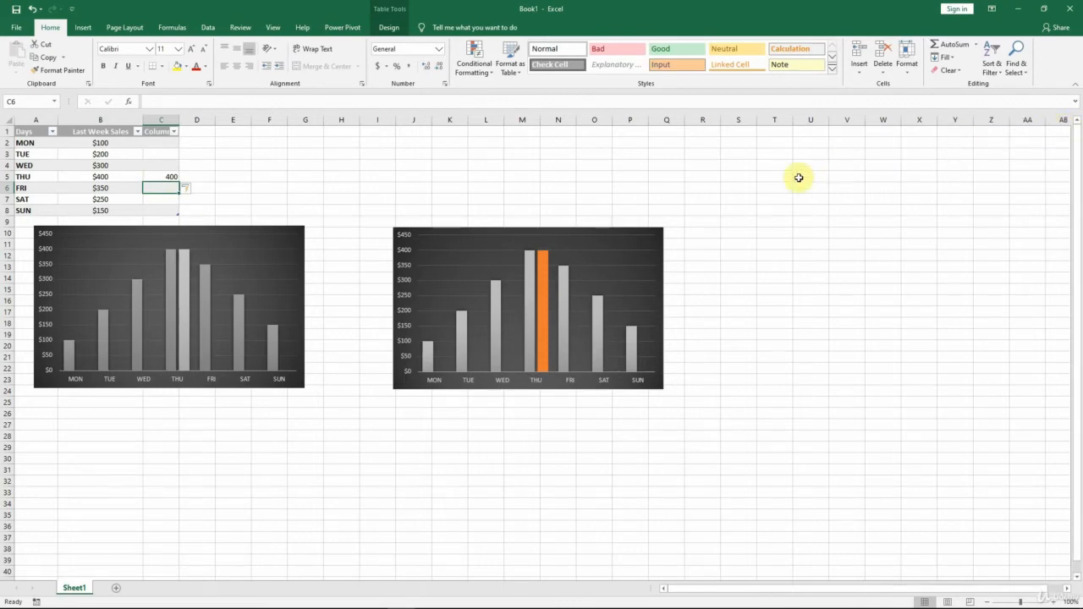
pyautogui.click(632, 226)
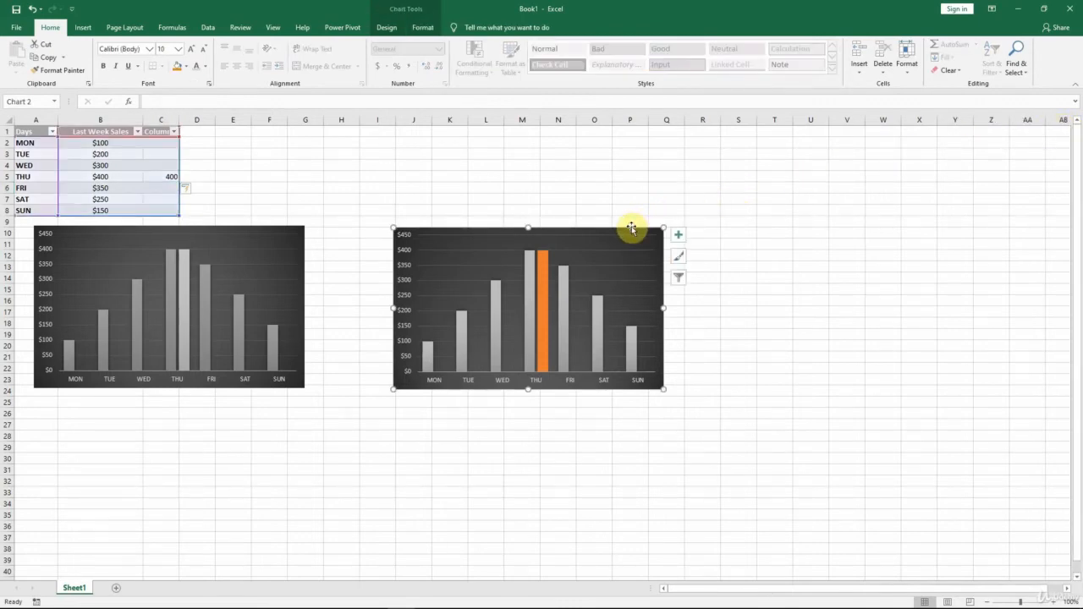
pyautogui.hotkey('alt', 'F10')
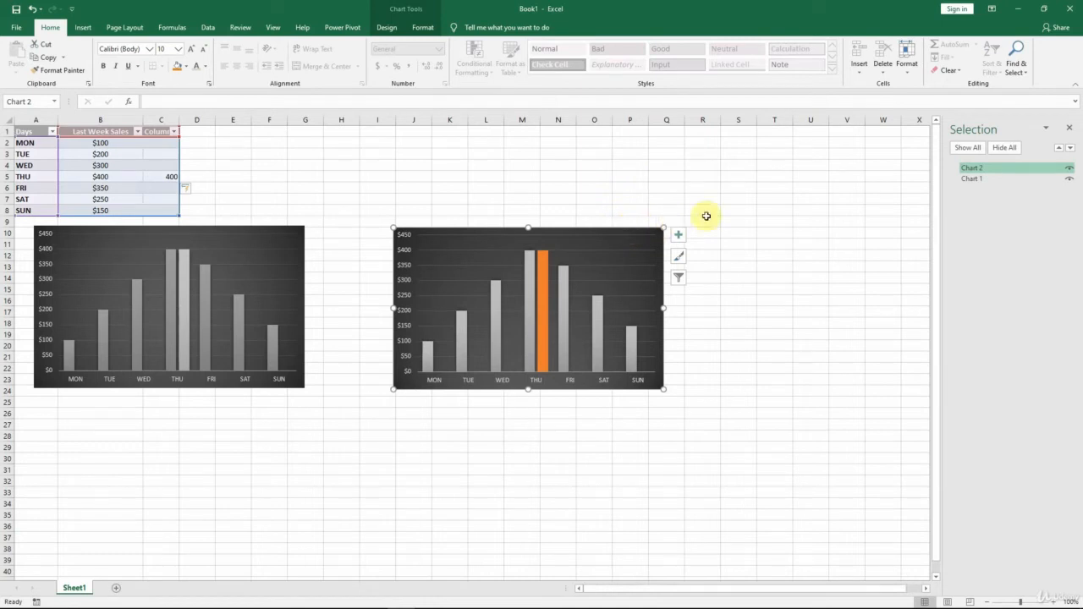
pyautogui.click(1071, 170)
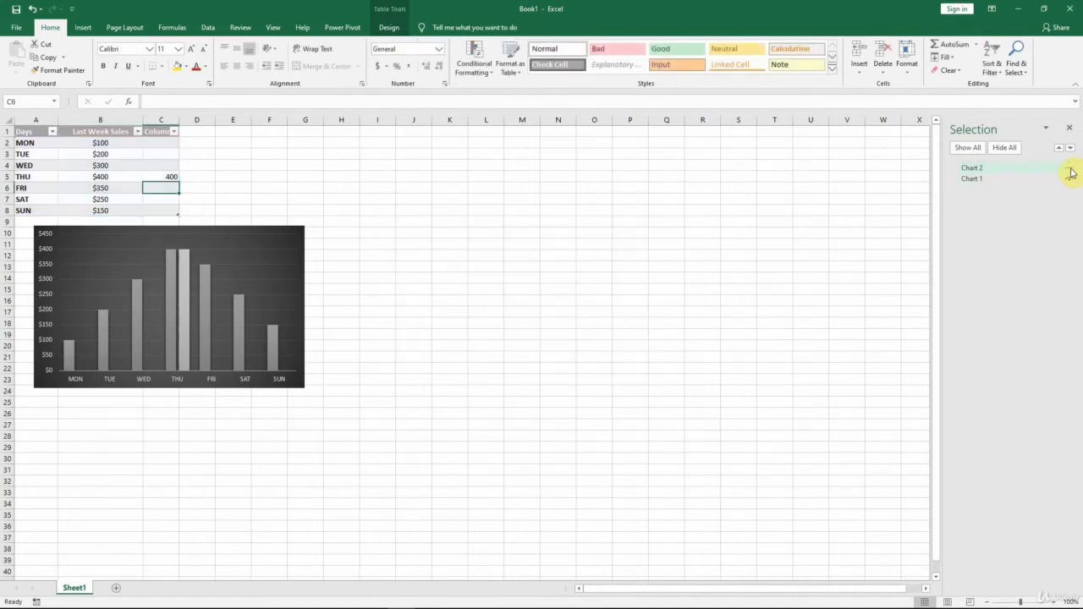
pyautogui.click(1070, 128)
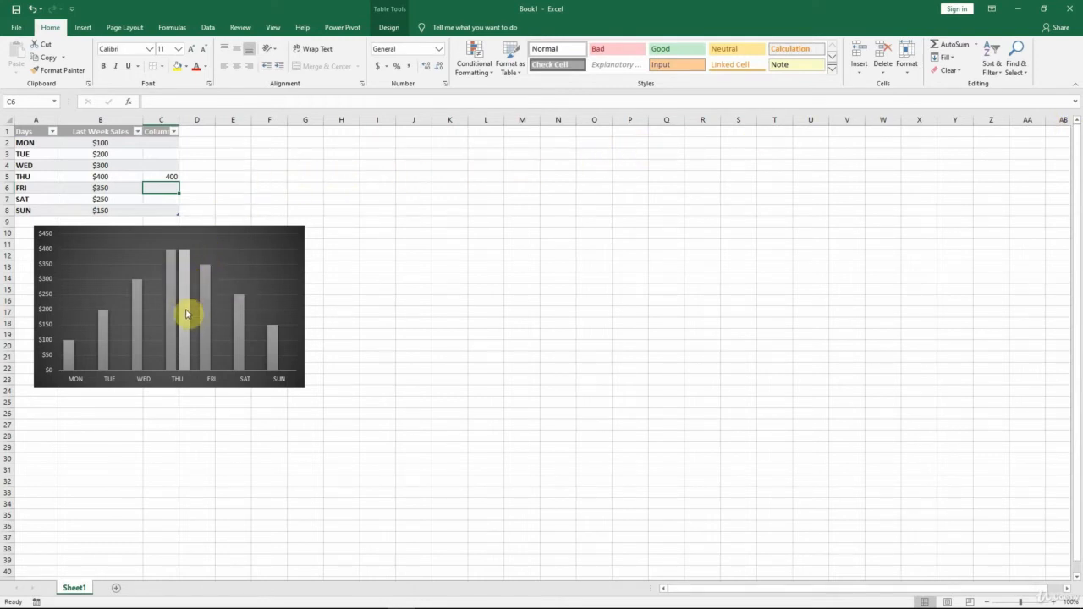
# Fill the new Thursday column series in the chart with a light green from the standard colors palette
pyautogui.moveTo(186, 320)
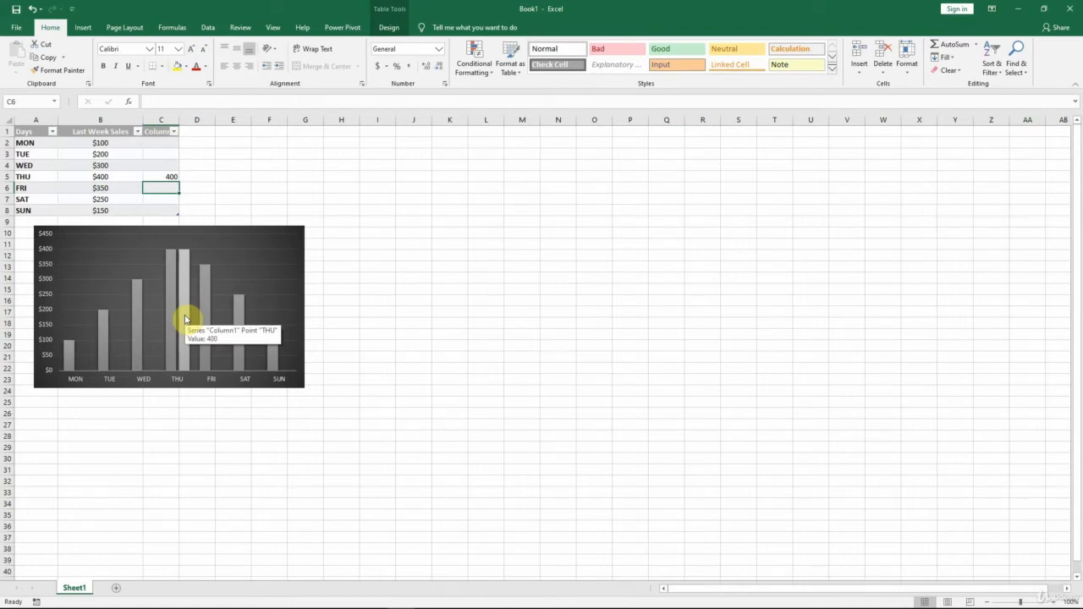
pyautogui.click(186, 320)
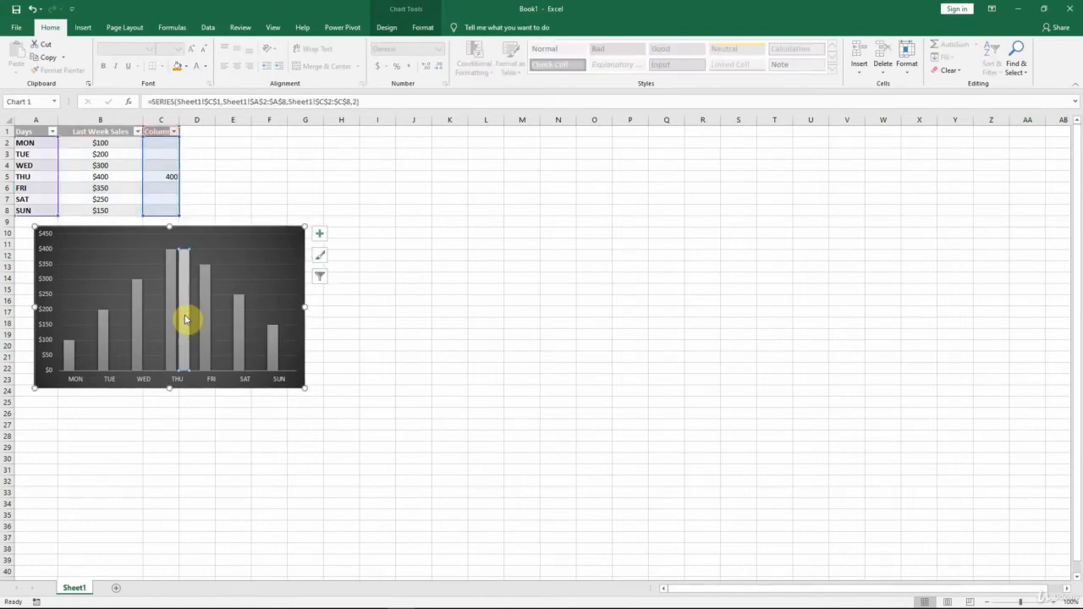
pyautogui.rightClick(186, 269)
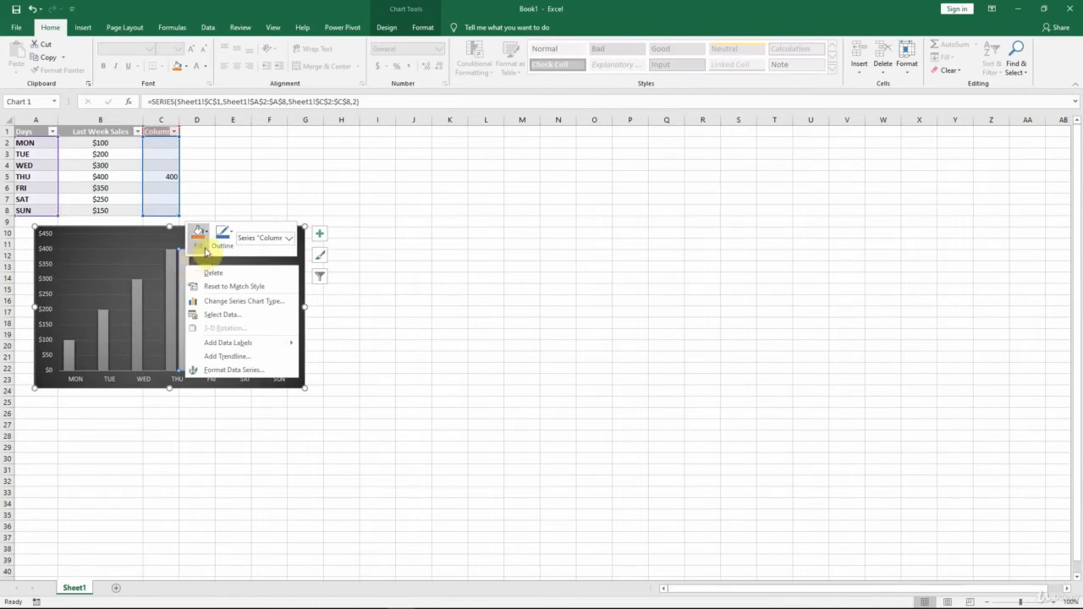
pyautogui.click(203, 242)
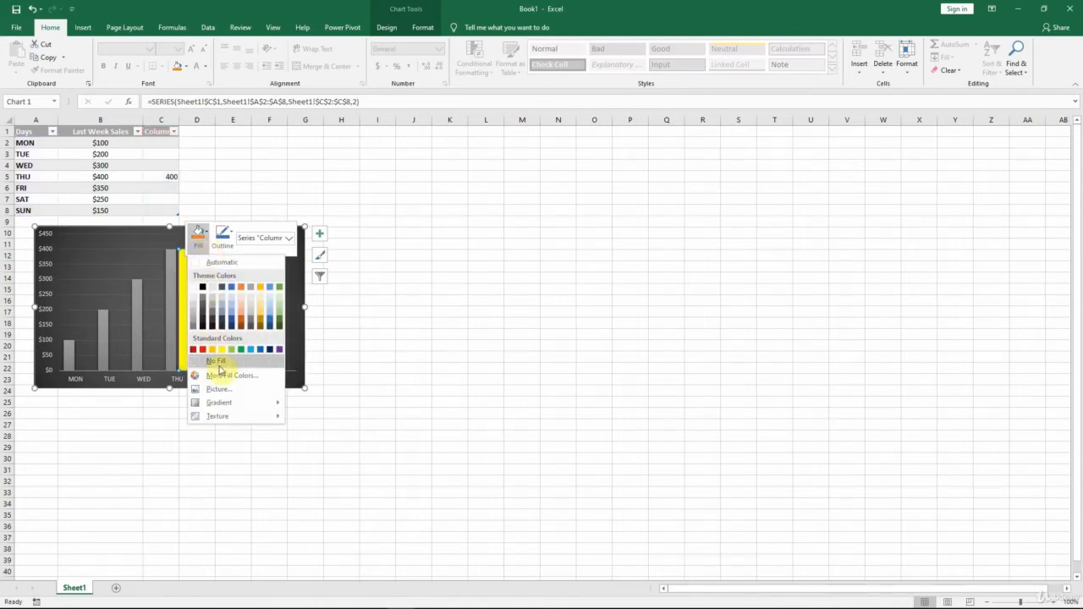
pyautogui.click(220, 375)
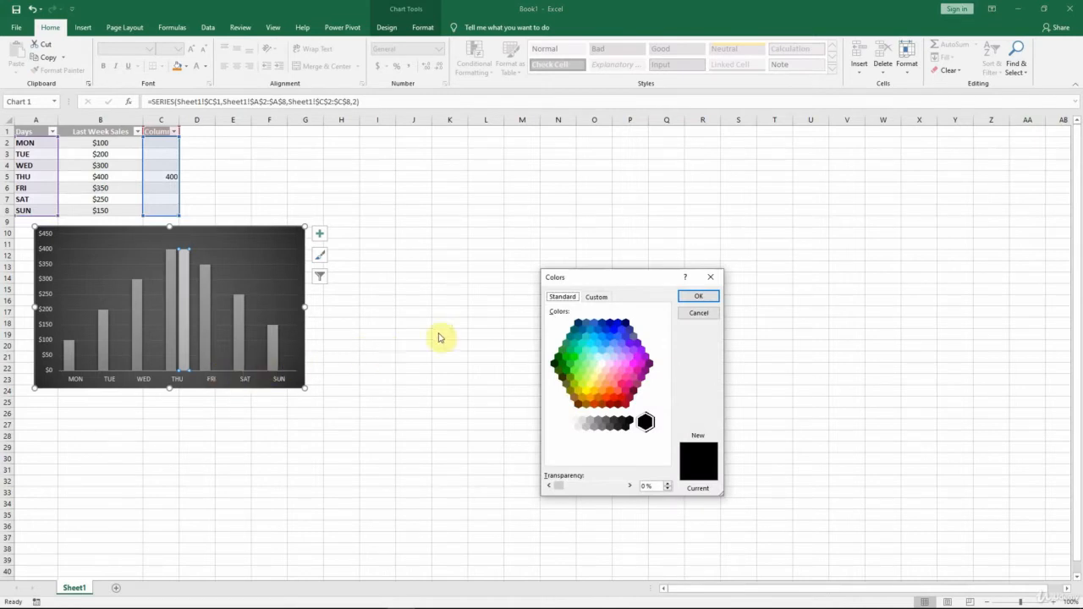
pyautogui.click(598, 298)
pyautogui.click(572, 303)
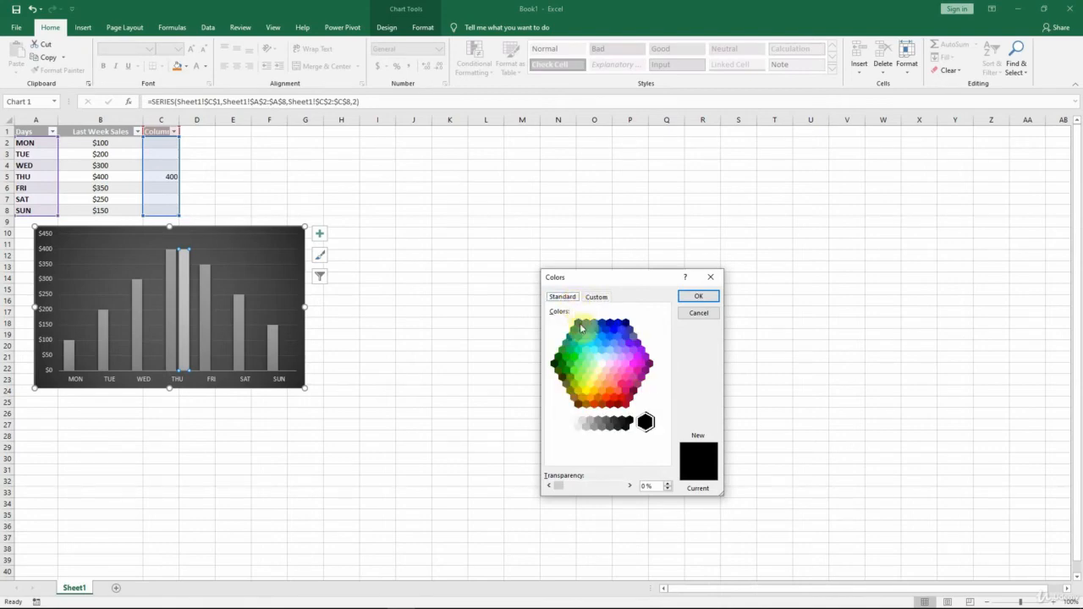
pyautogui.click(584, 359)
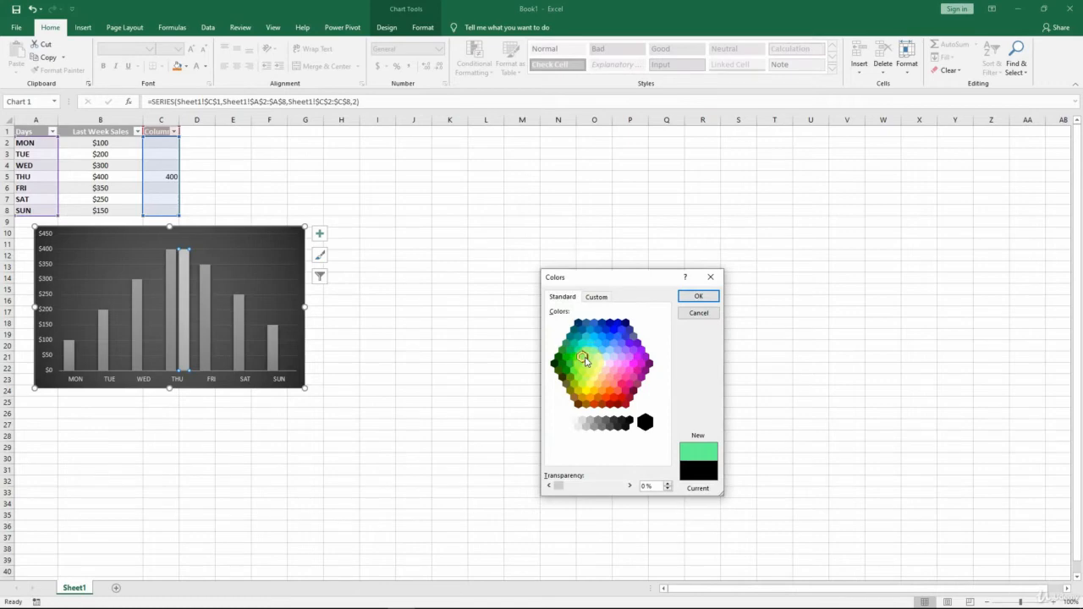
pyautogui.click(699, 299)
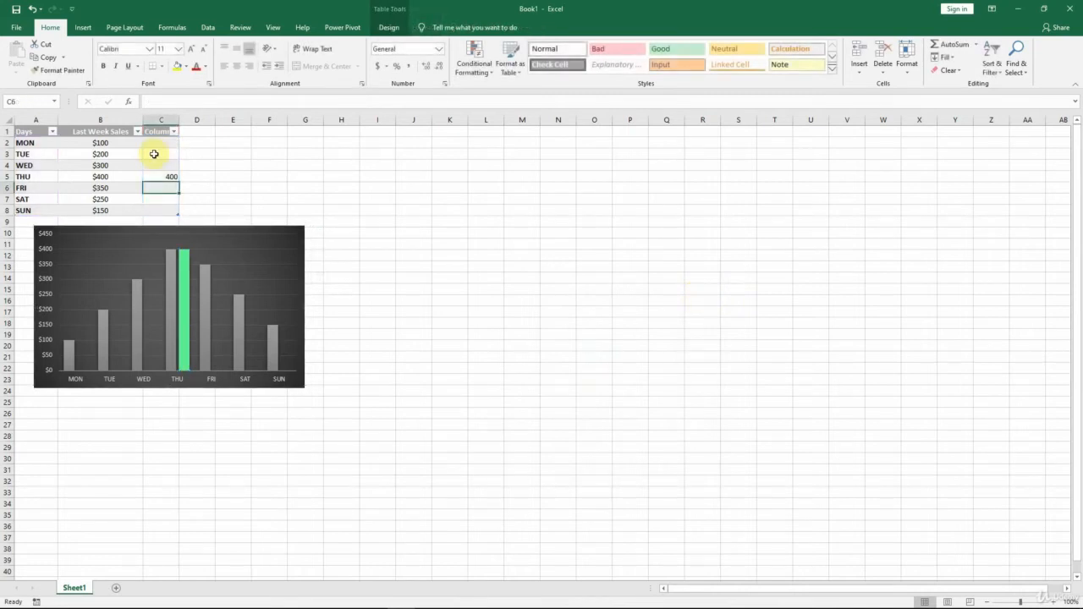
# Rename the header in C1 to Max Value and widen column C to fit it
pyautogui.click(161, 132)
pyautogui.write('M')
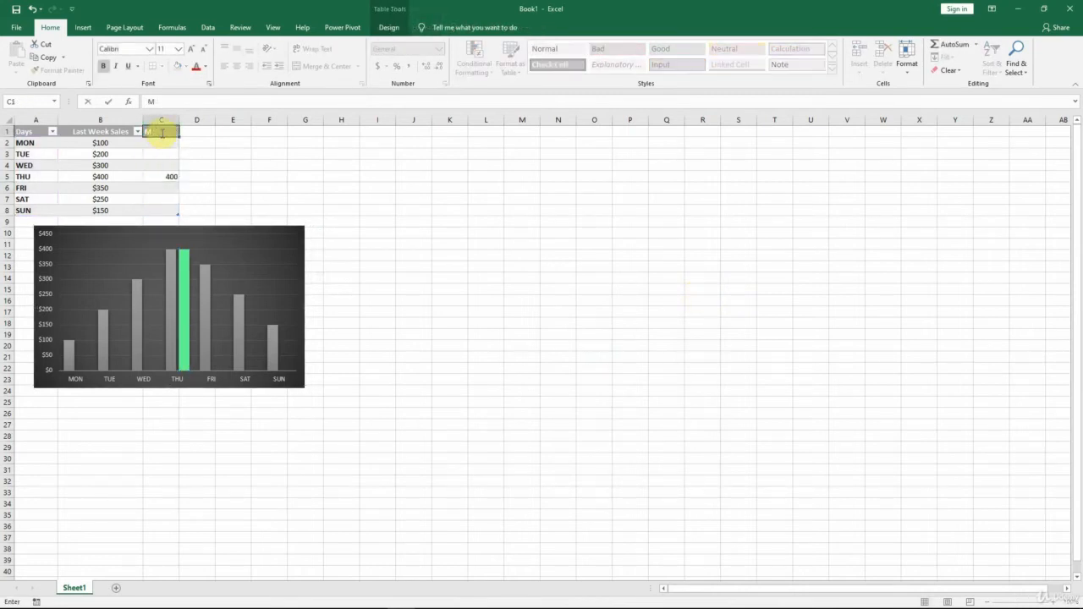
pyautogui.write('ax Value')
pyautogui.press('Return')
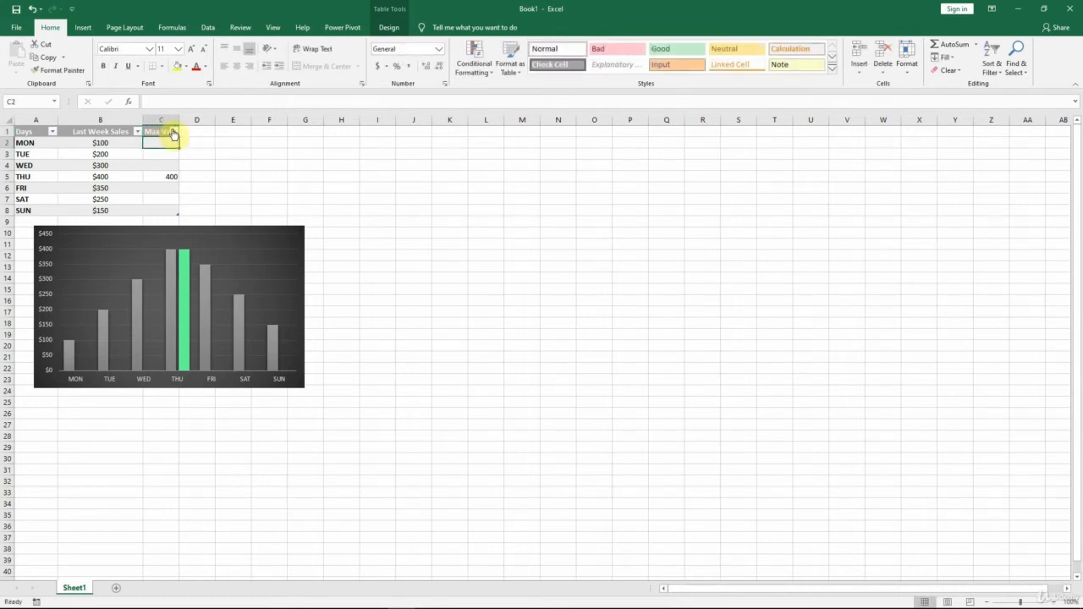
pyautogui.moveTo(180, 120); pyautogui.dragTo(201, 120)
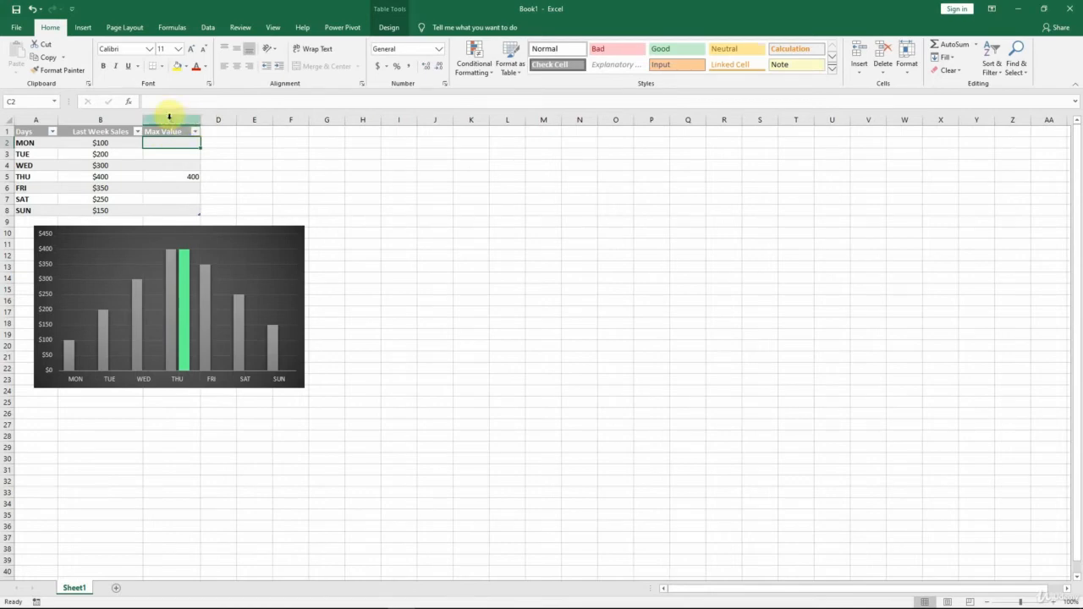
# Center the contents of column C horizontally, then select C5
pyautogui.click(166, 119)
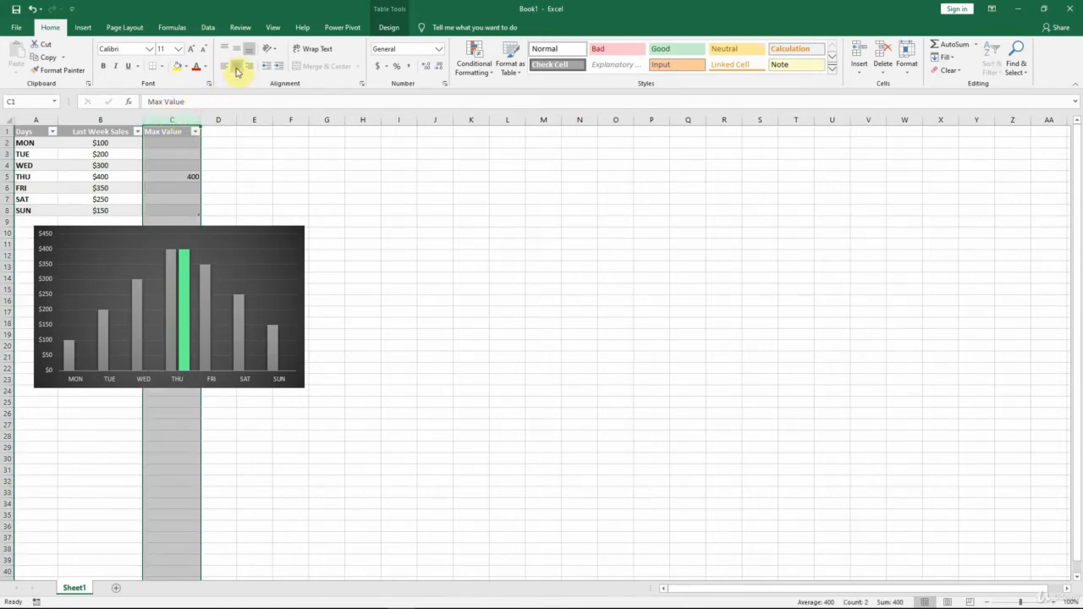
pyautogui.click(237, 67)
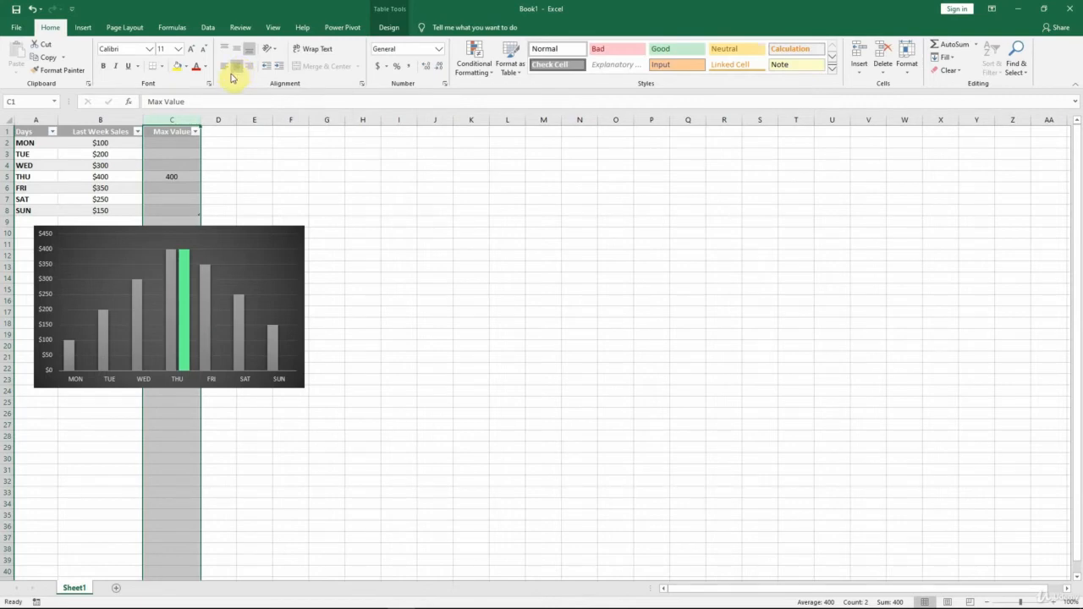
pyautogui.click(178, 176)
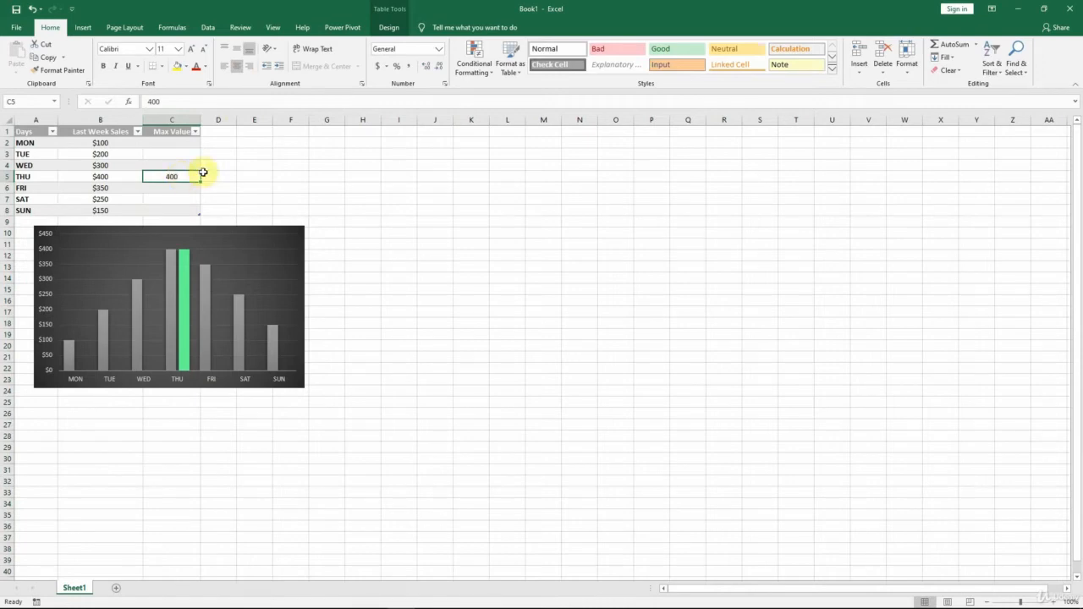
# Set the Series Overlap of the green Max Value series to 100% and deselect the chart
pyautogui.moveTo(181, 302)
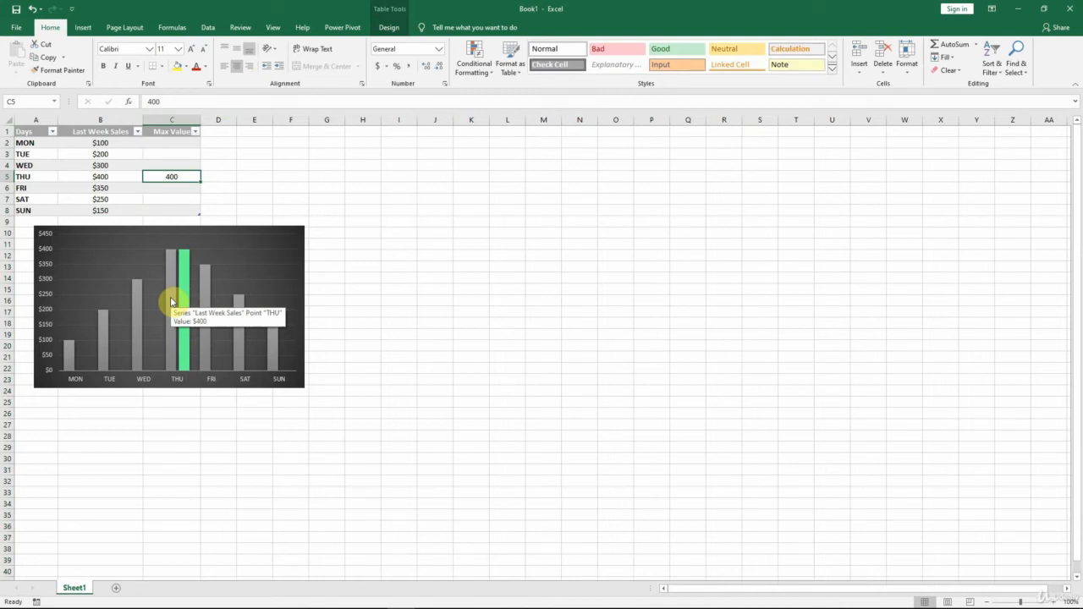
pyautogui.click(183, 302)
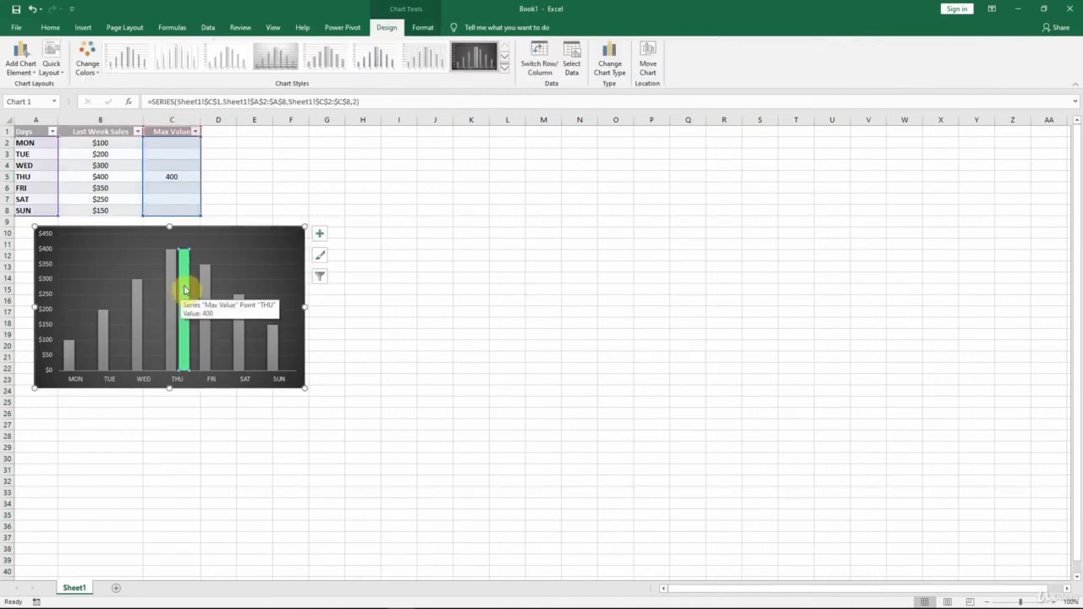
pyautogui.rightClick(185, 290)
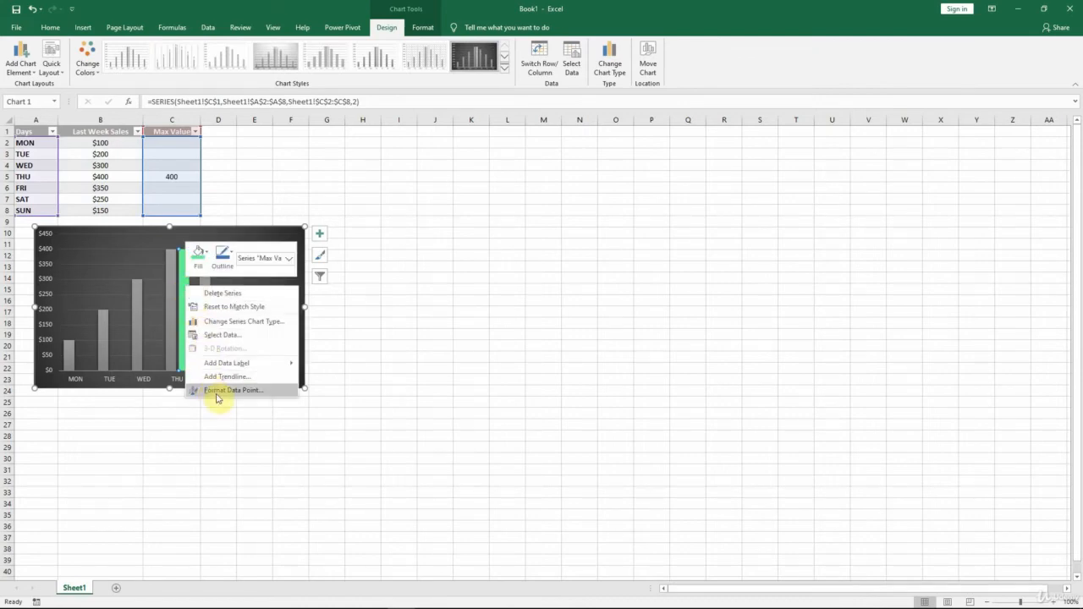
pyautogui.click(179, 284)
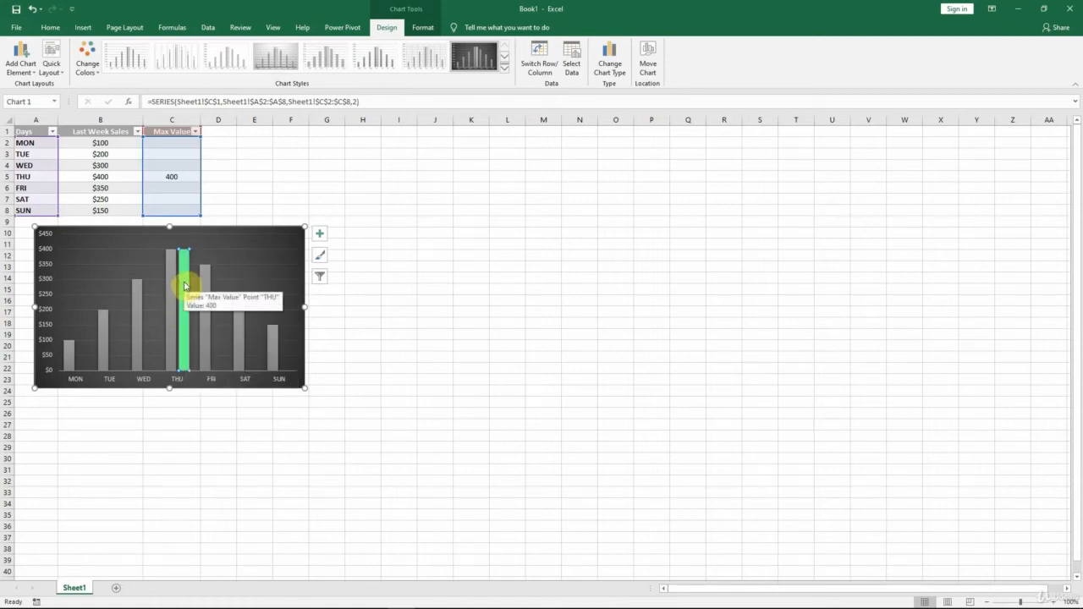
pyautogui.doubleClick(184, 285)
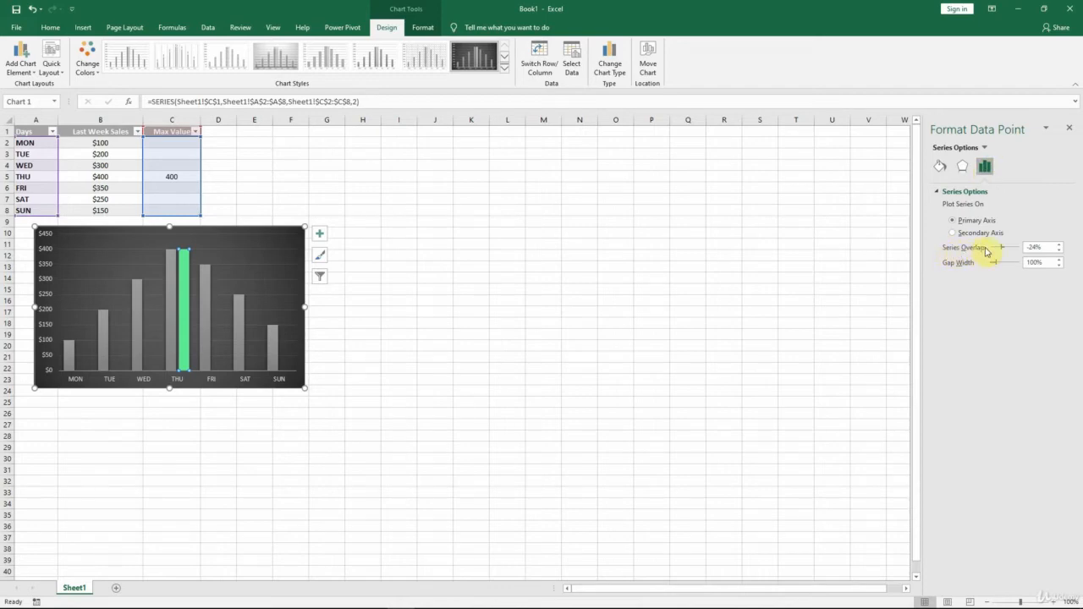
pyautogui.moveTo(1002, 247); pyautogui.dragTo(1024, 249)
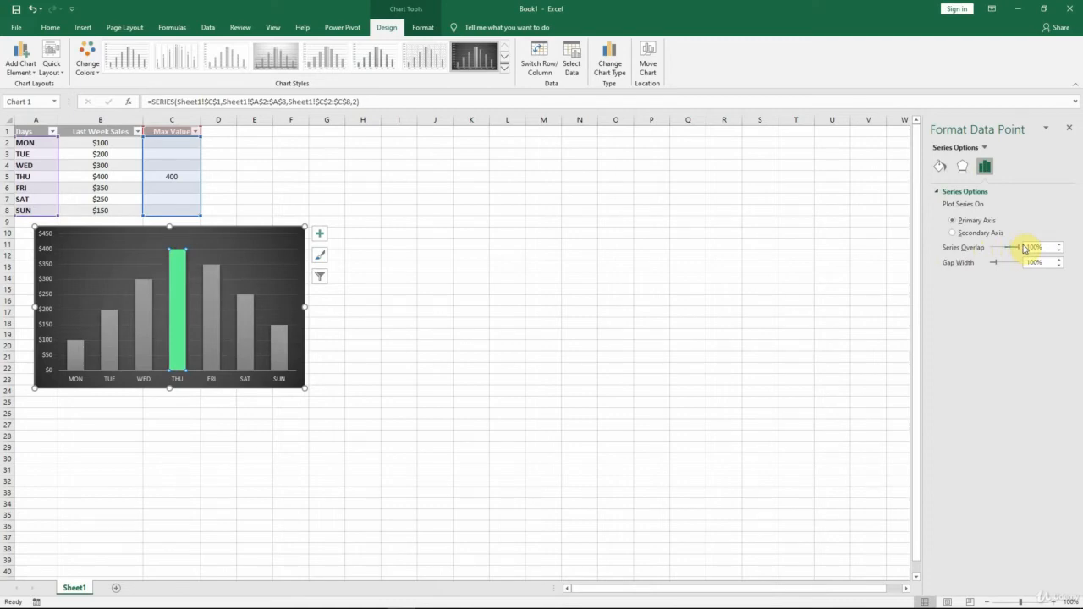
pyautogui.click(218, 164)
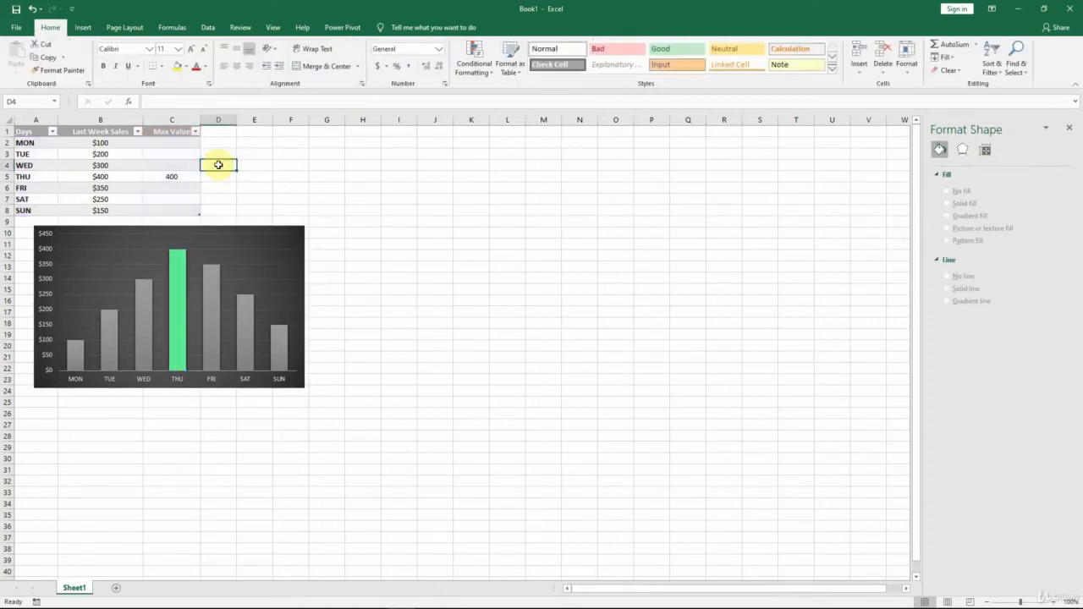
# Clear the 400 value from C5 in the Max Value column
pyautogui.click(173, 164)
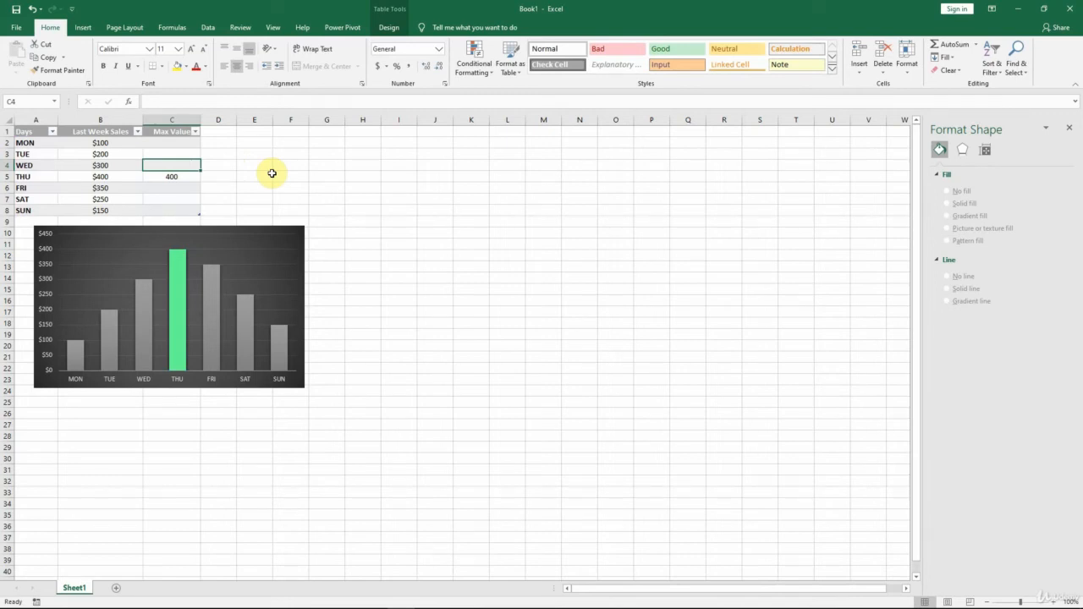
pyautogui.click(184, 176)
pyautogui.press('Delete')
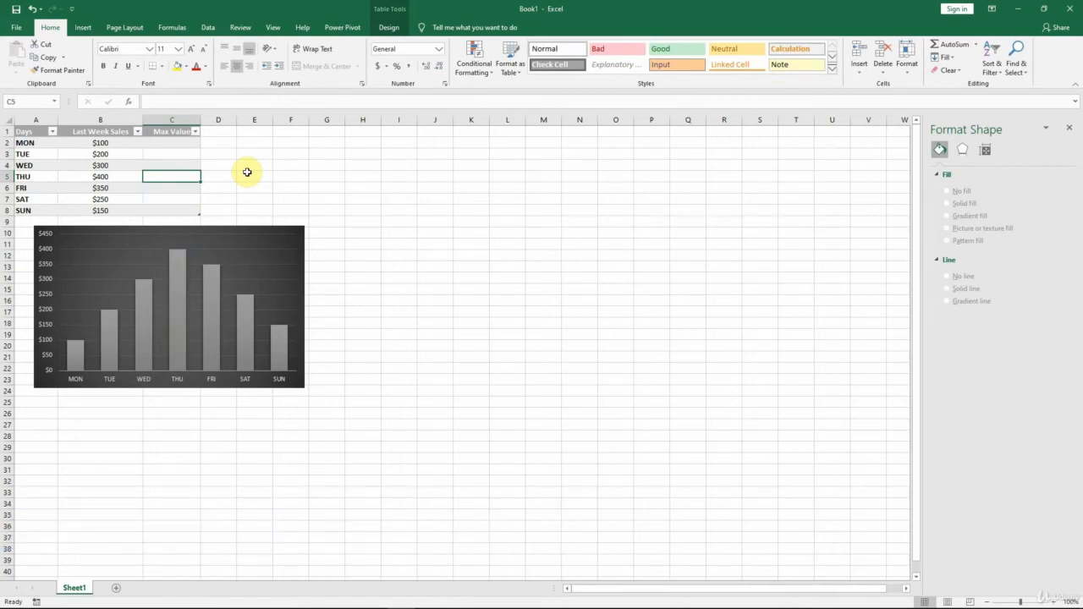
pyautogui.press('Up')
pyautogui.press('Left')
pyautogui.press('Down')
pyautogui.press('Right')
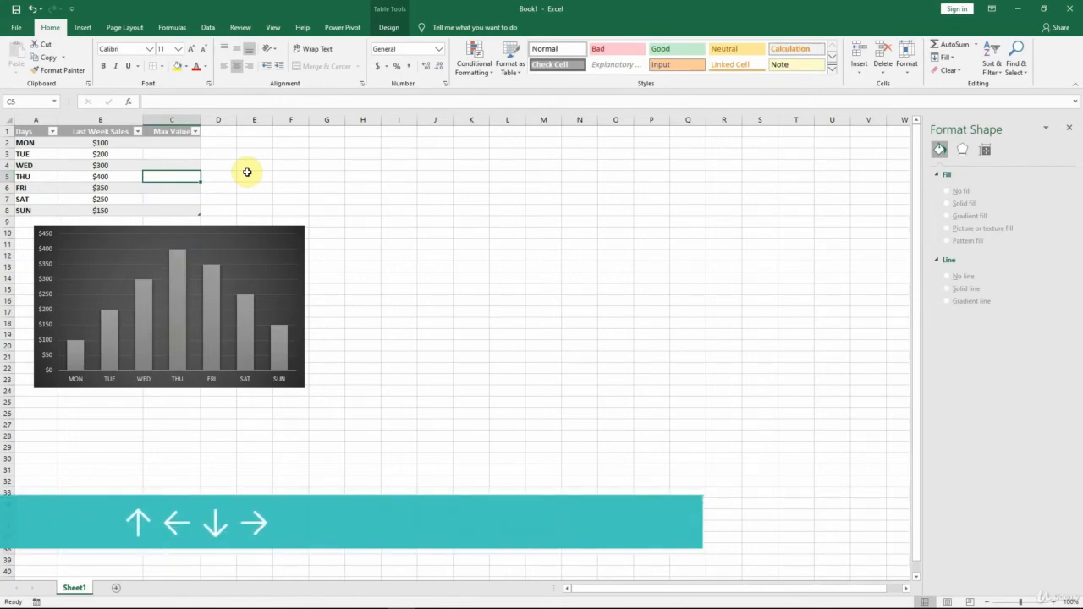
pyautogui.press('Up')
pyautogui.press('Up')
pyautogui.press('Up')
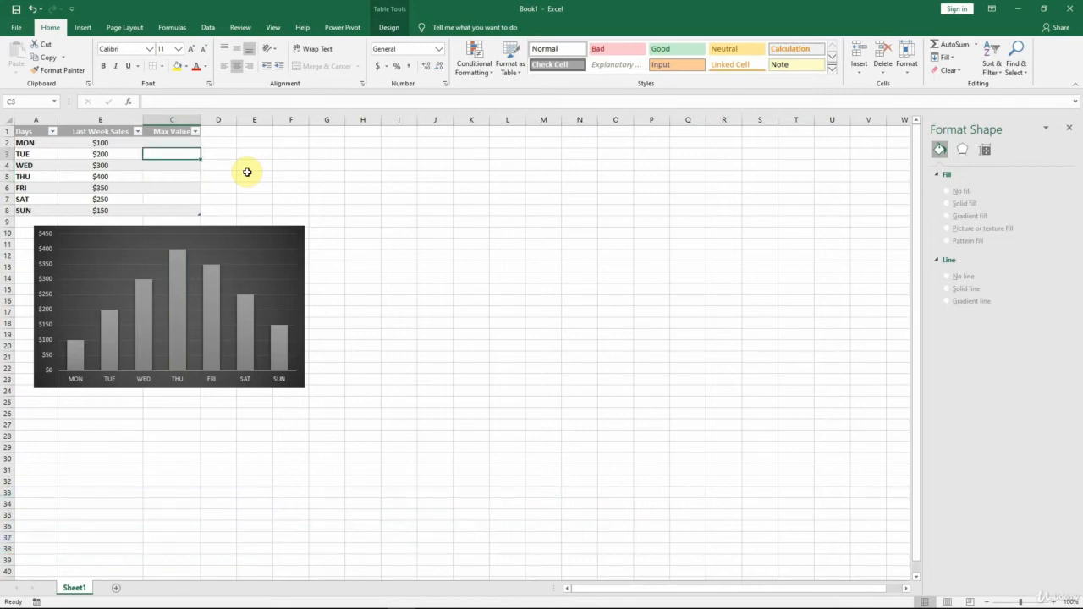
pyautogui.press('Left')
pyautogui.press('Left')
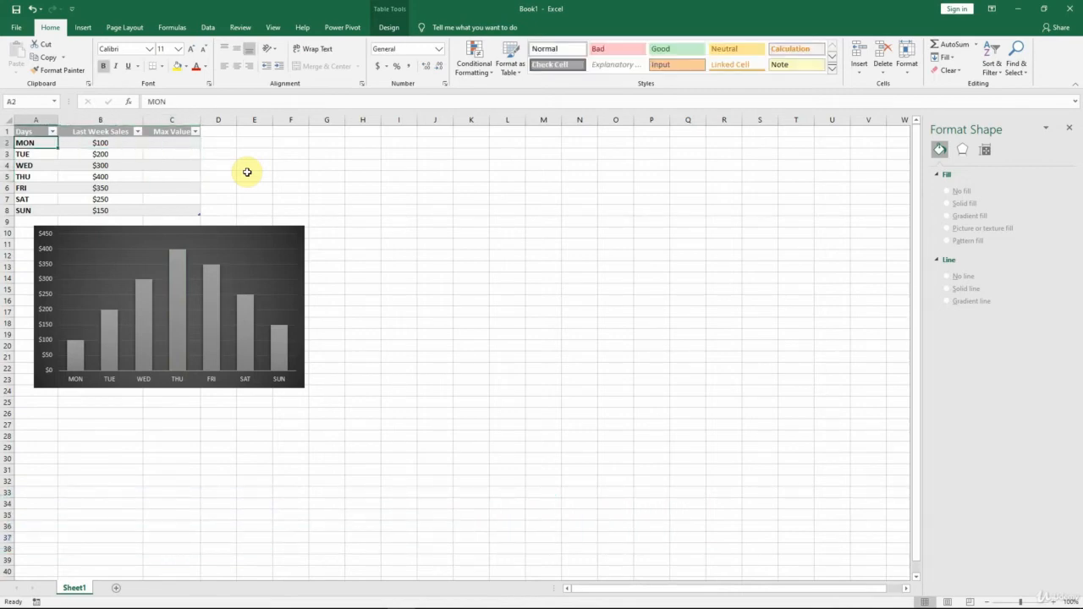
pyautogui.press('Down')
pyautogui.press('Down')
pyautogui.press('Down')
pyautogui.press('Down')
pyautogui.press('Right')
pyautogui.press('Right')
# Enter the formula =MAX([Last Week Sales]) in C2 of the Max Value column, referencing the sales in B2:B8
pyautogui.press('Up')
pyautogui.press('Up')
pyautogui.press('Up')
pyautogui.press('Up')
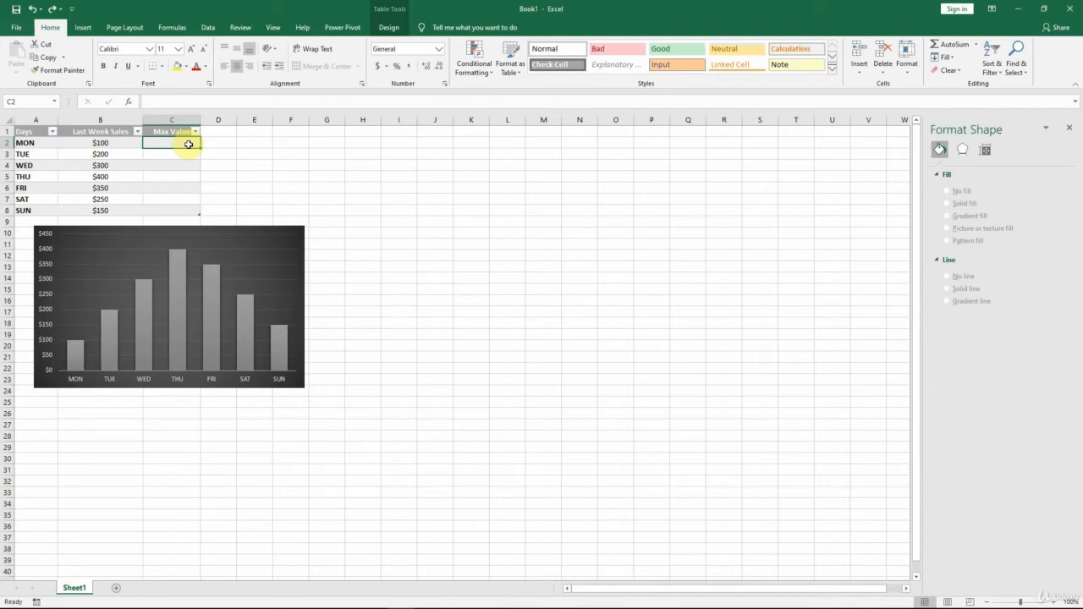
pyautogui.click(168, 102)
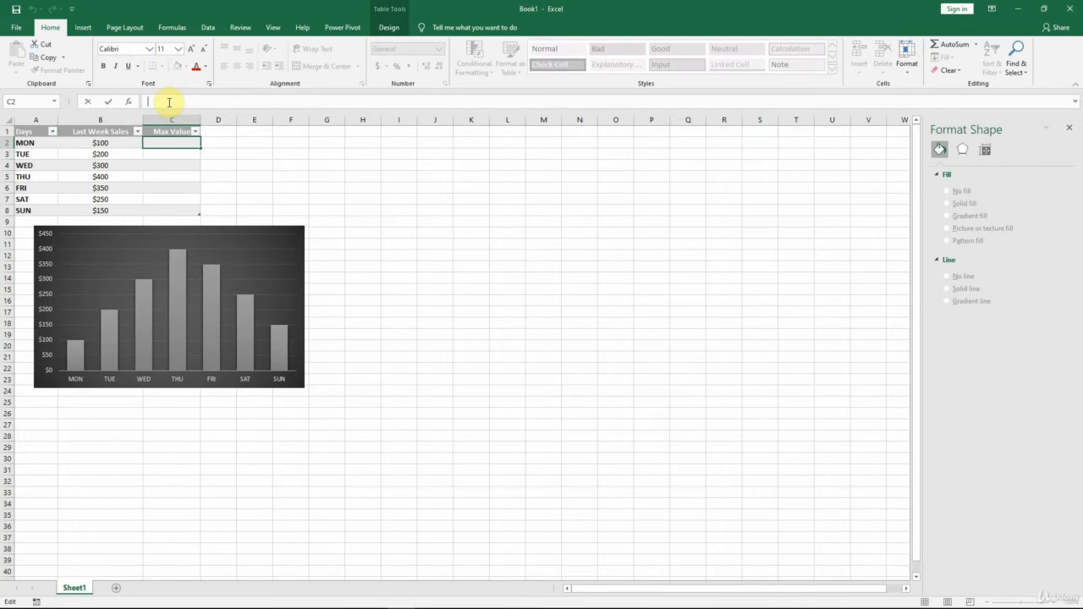
pyautogui.write('=')
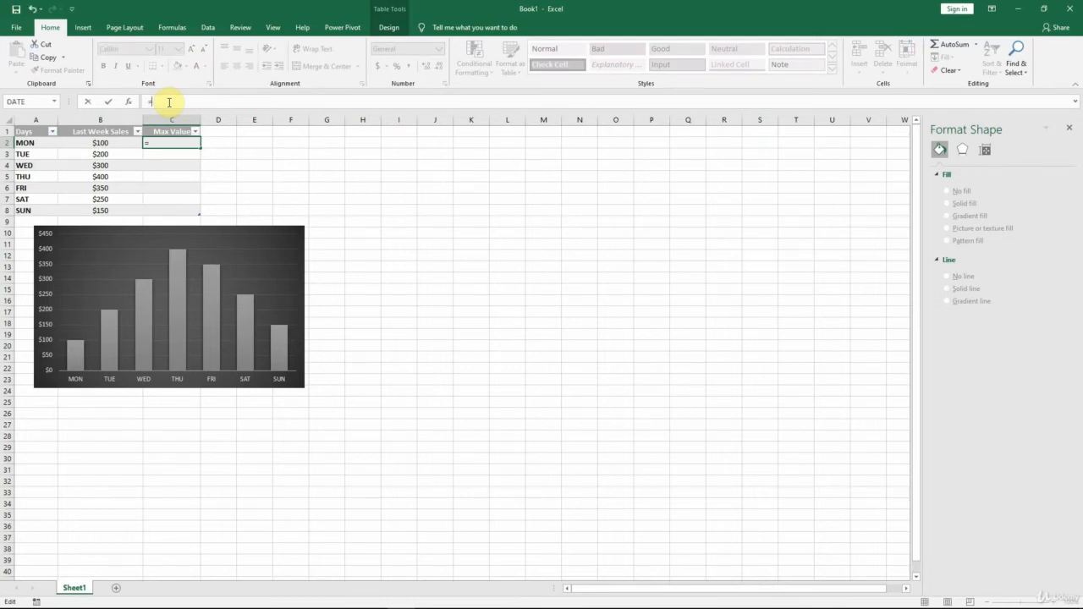
pyautogui.write('MAX')
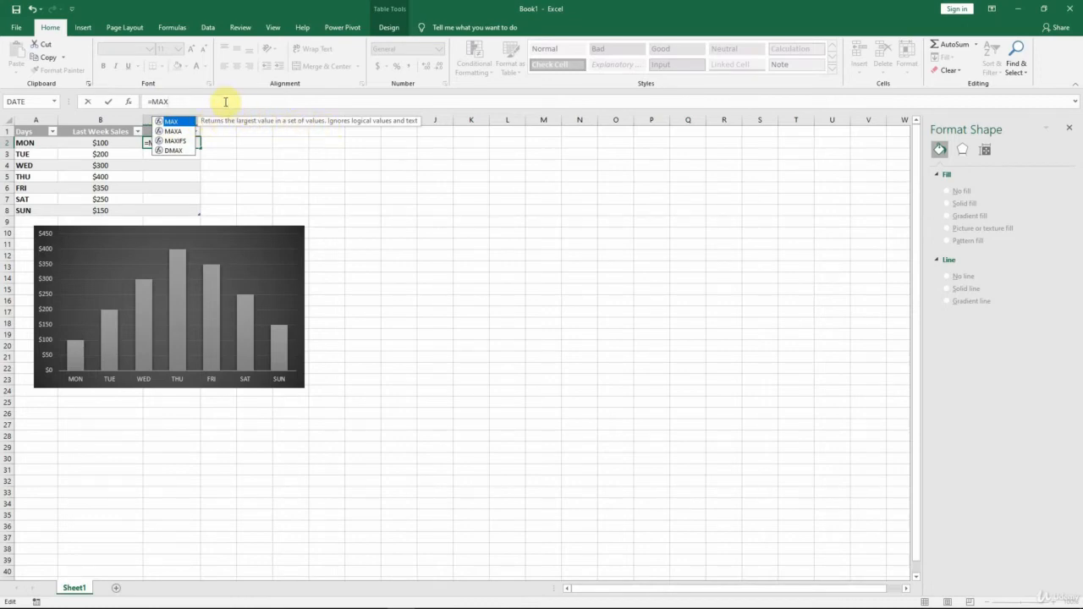
pyautogui.write('(')
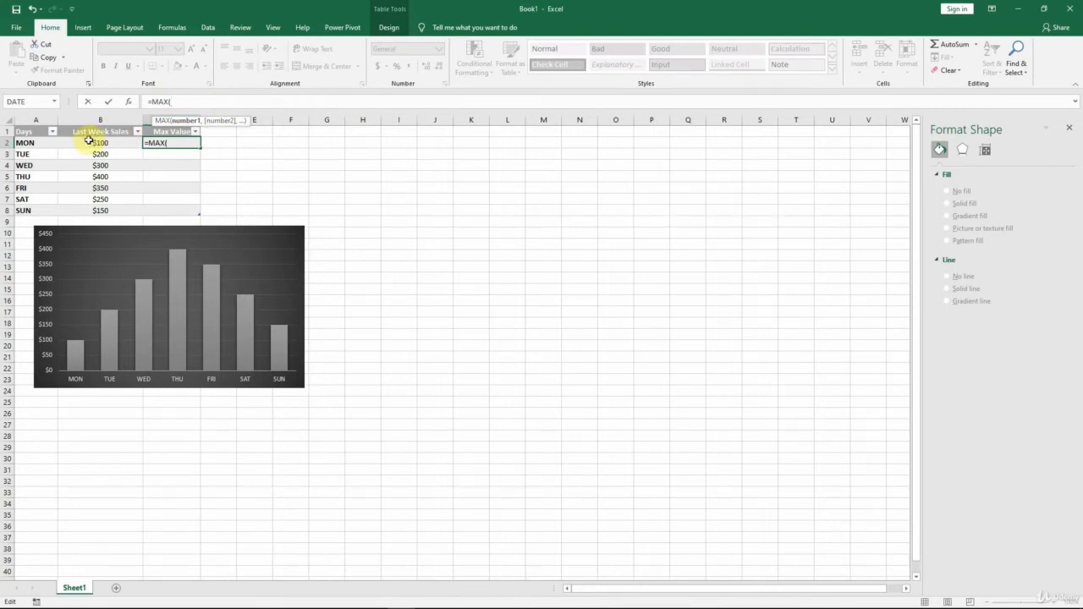
pyautogui.click(89, 140)
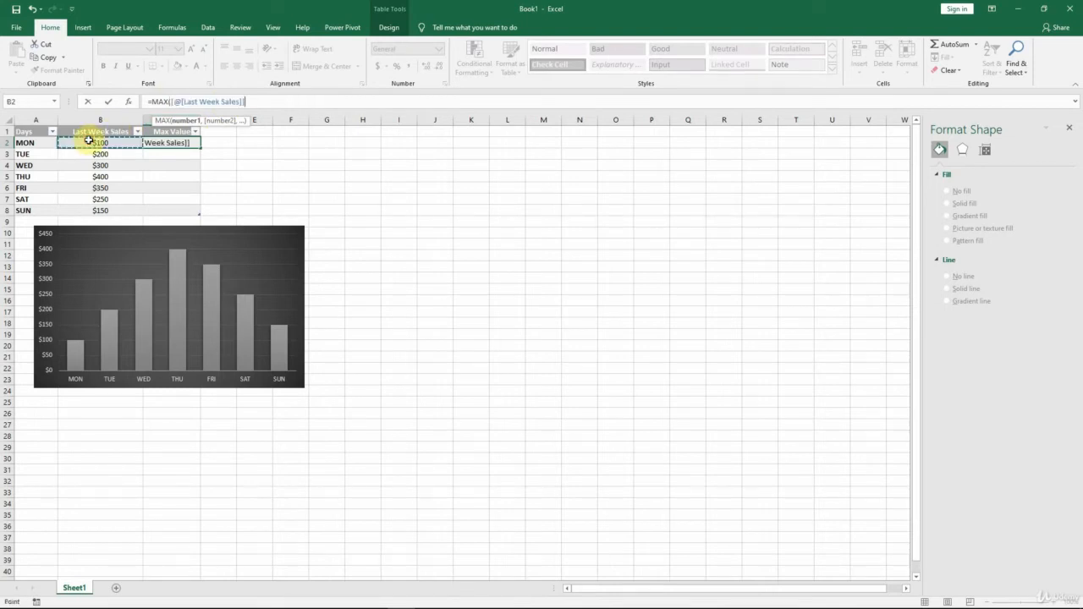
pyautogui.moveTo(89, 141); pyautogui.dragTo(85, 208)
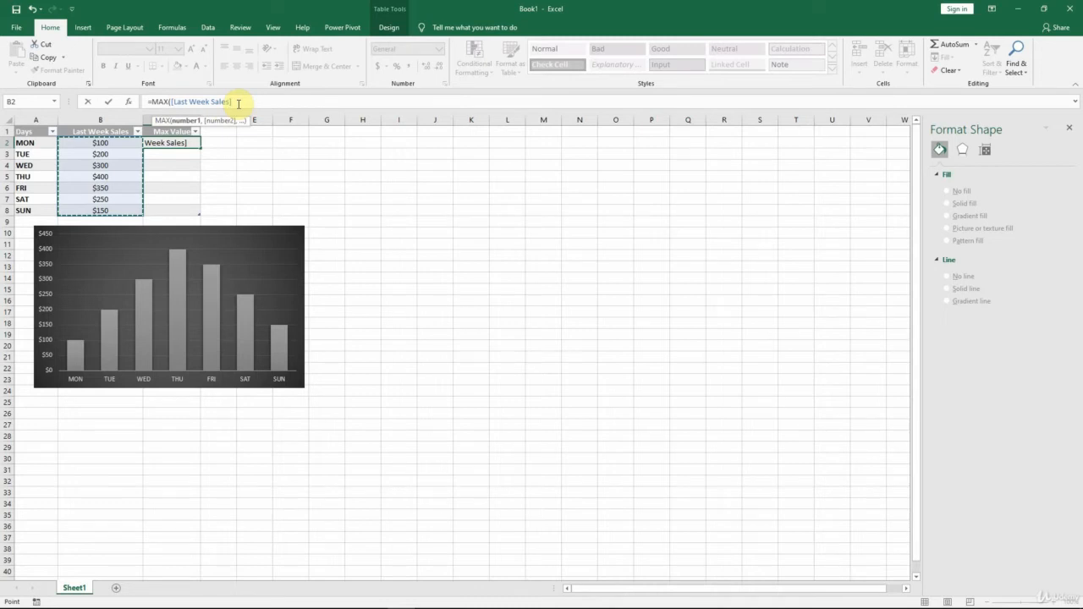
pyautogui.write(')')
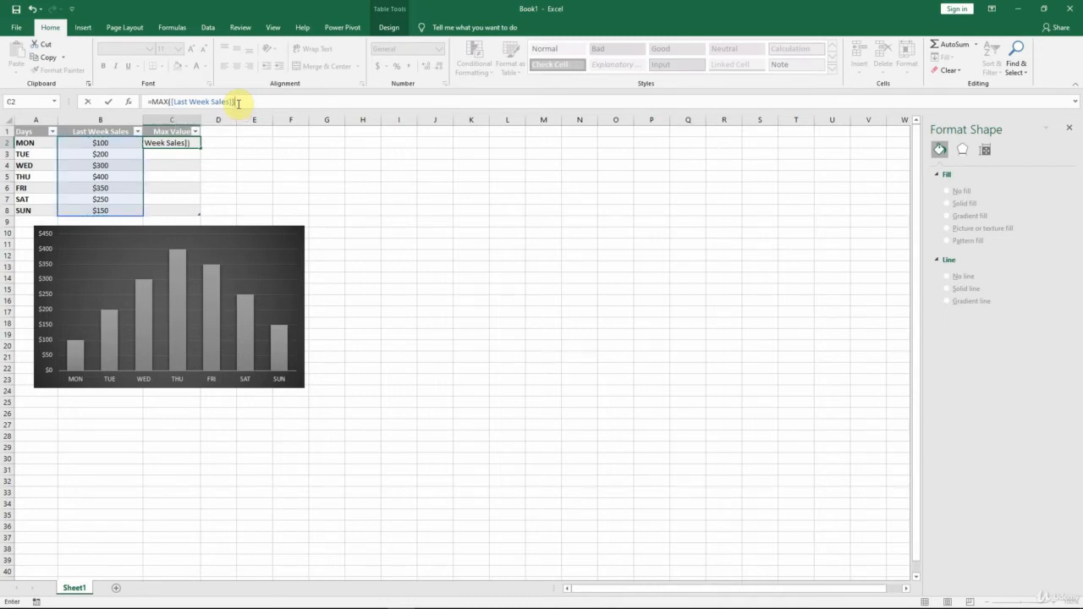
pyautogui.press('Return')
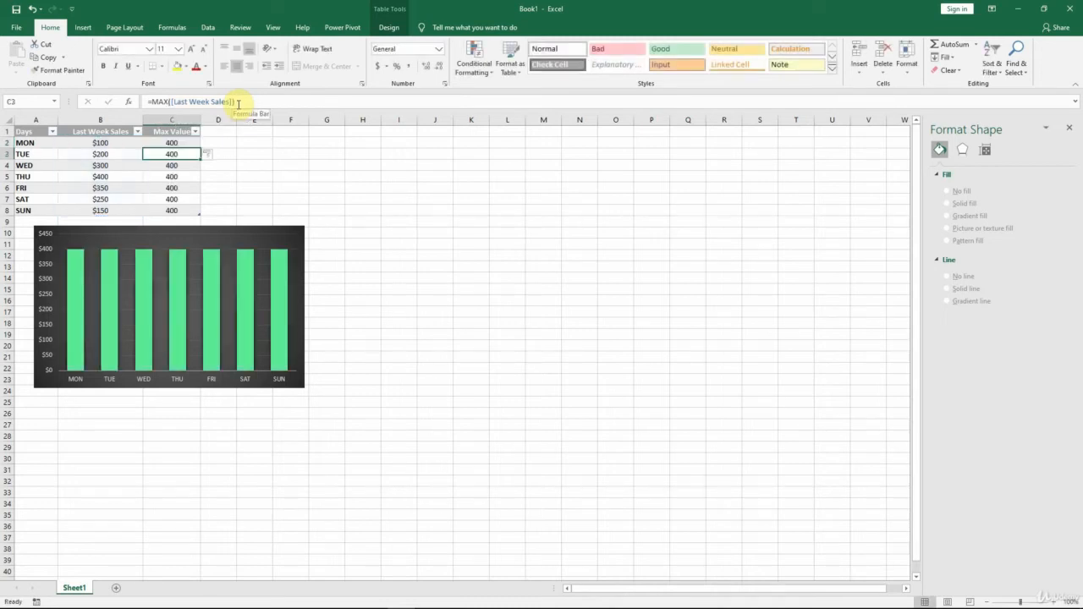
# Check the formula in several Max Value cells, ending on C2, and enlarge the formula bar to show several lines
pyautogui.click(173, 143)
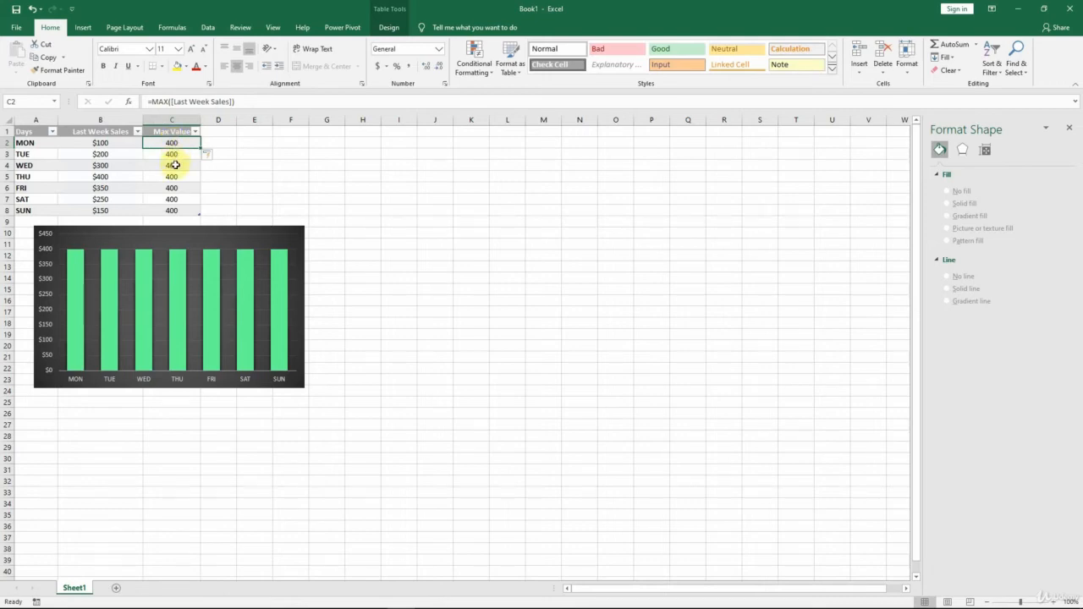
pyautogui.click(174, 164)
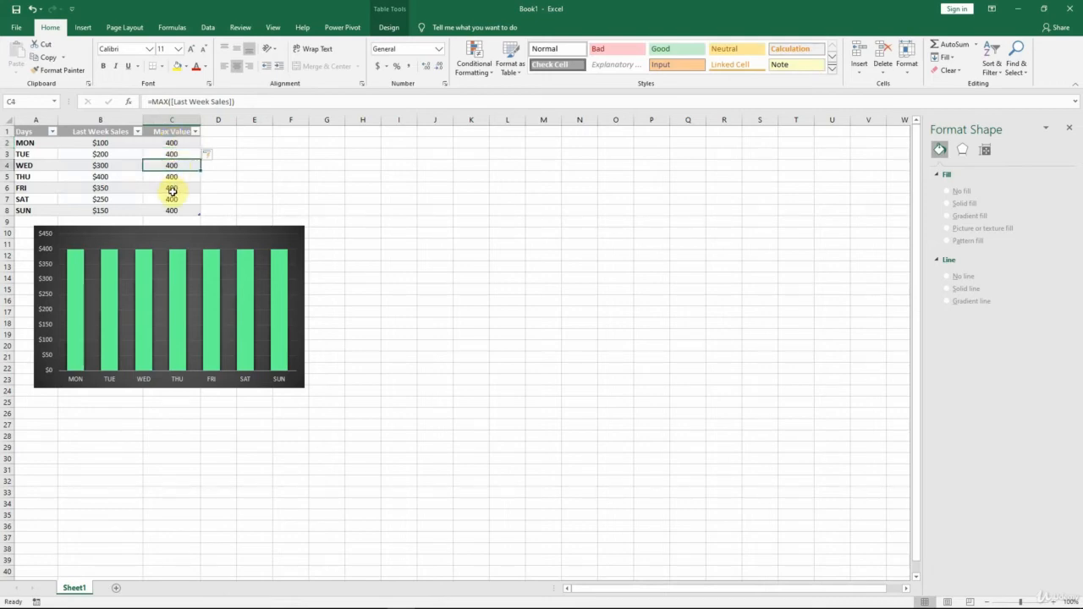
pyautogui.click(171, 188)
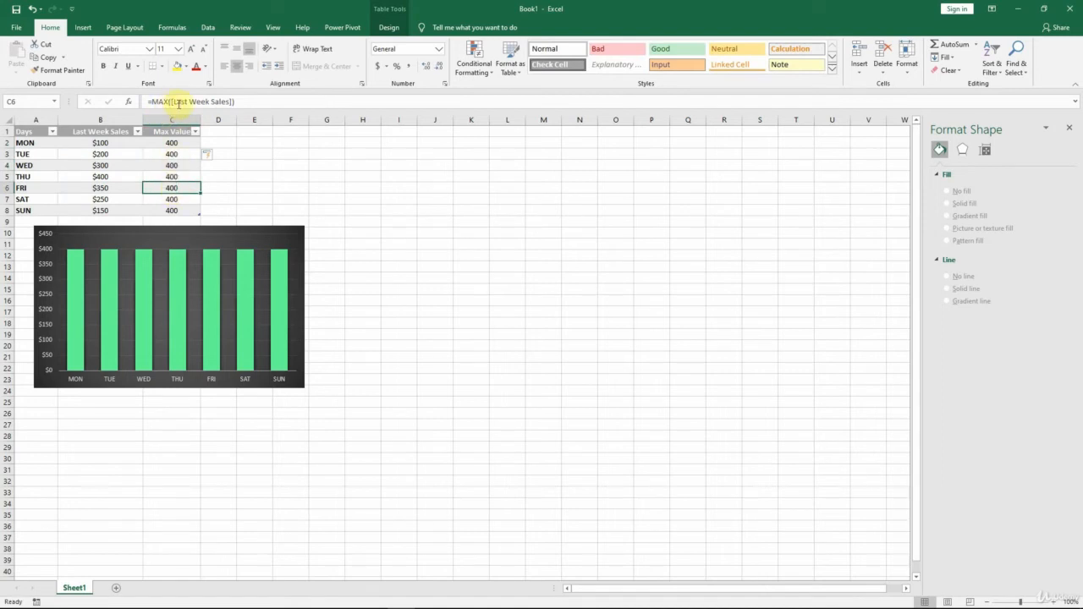
pyautogui.click(174, 210)
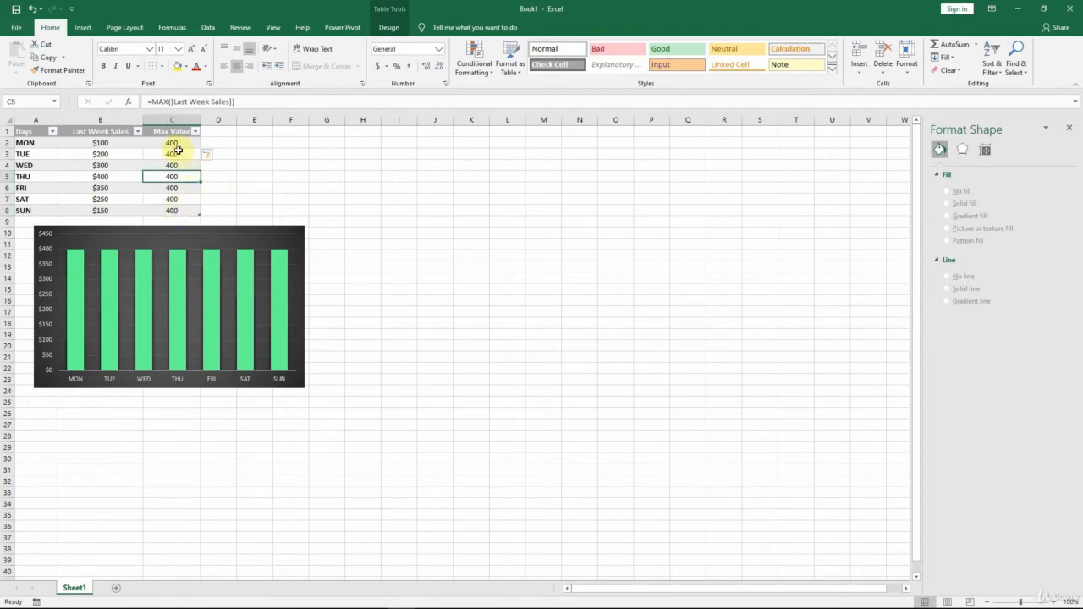
pyautogui.click(172, 144)
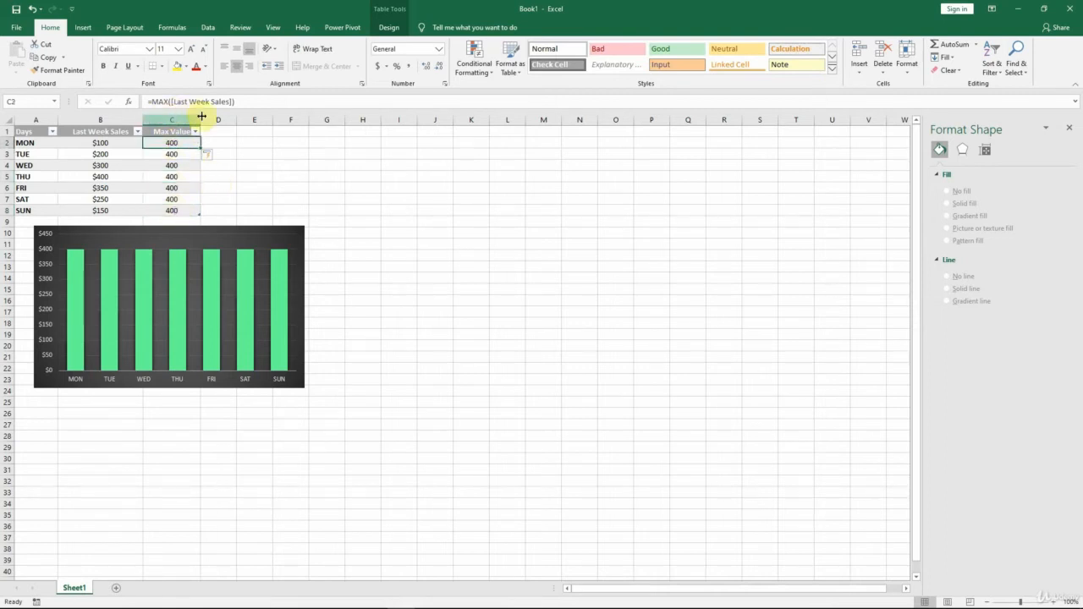
pyautogui.moveTo(288, 109); pyautogui.dragTo(285, 159)
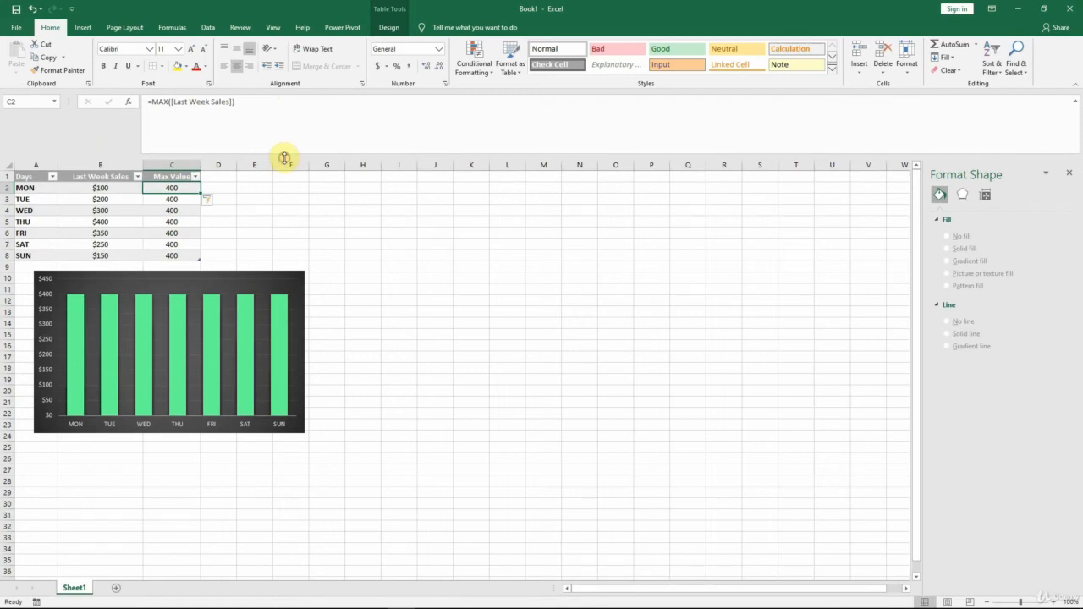
pyautogui.click(1075, 102)
pyautogui.click(1076, 102)
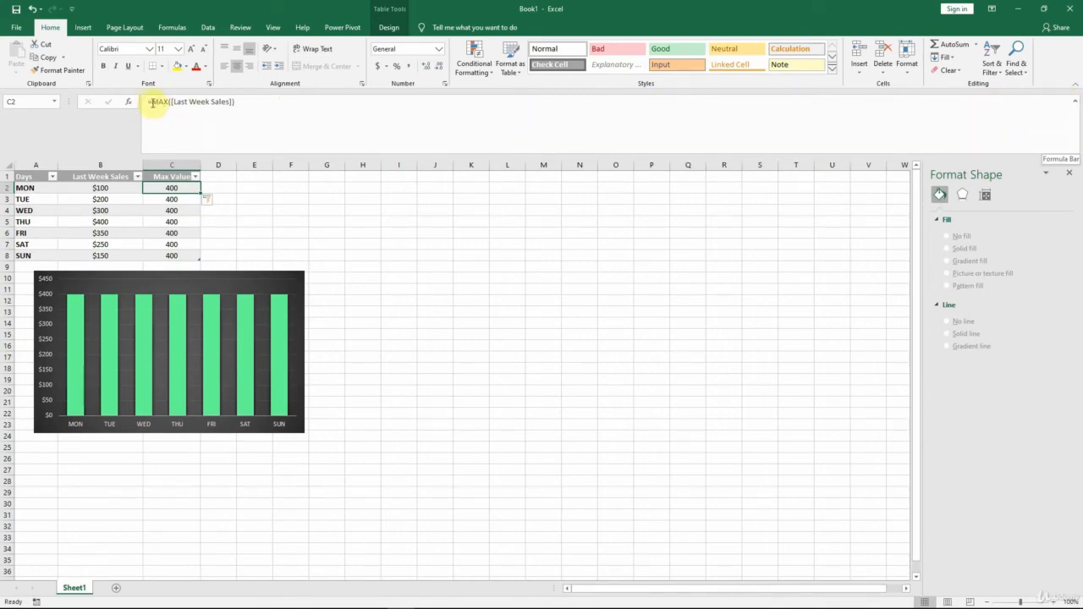
# Begin an IF( function on the first line of C2's formula, with MAX([Last Week Sales]) on the line below
pyautogui.click(153, 102)
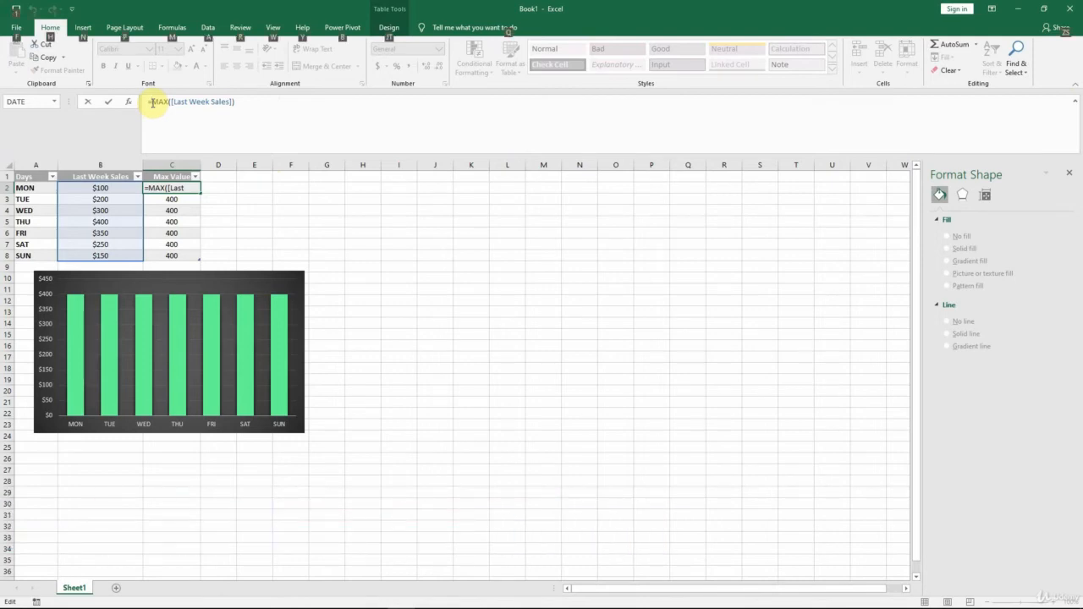
pyautogui.hotkey('alt', 'Return')
pyautogui.hotkey('alt', 'Return')
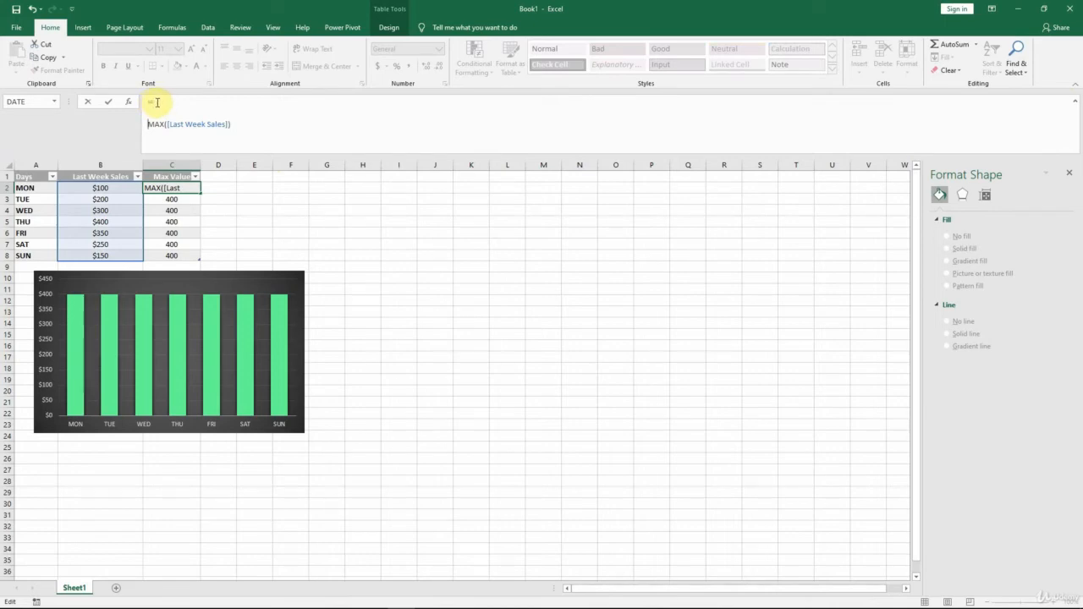
pyautogui.click(157, 102)
pyautogui.write('IF')
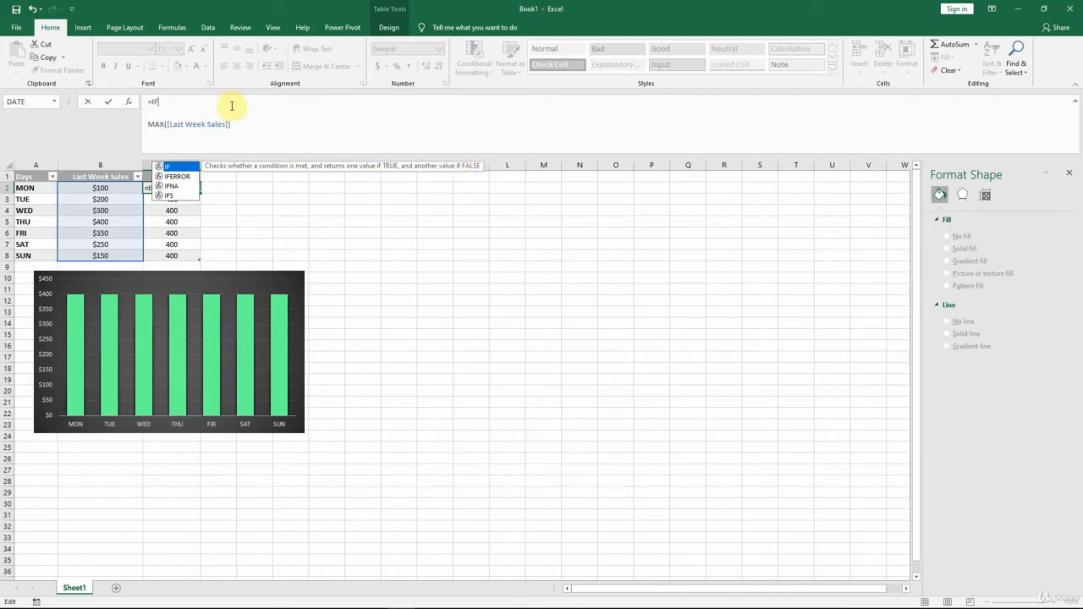
pyautogui.write('(')
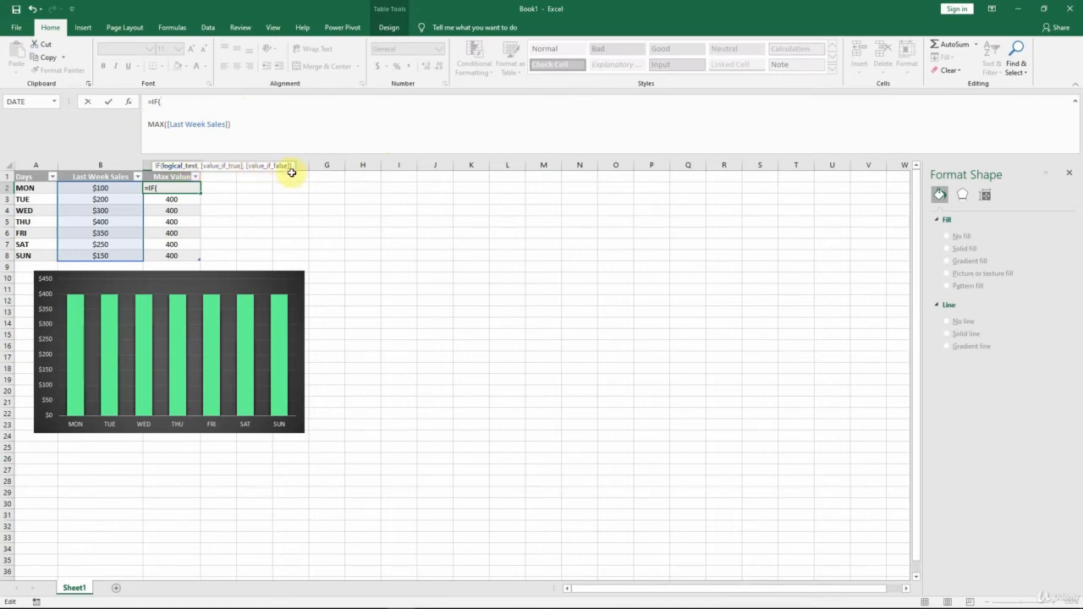
pyautogui.click(170, 109)
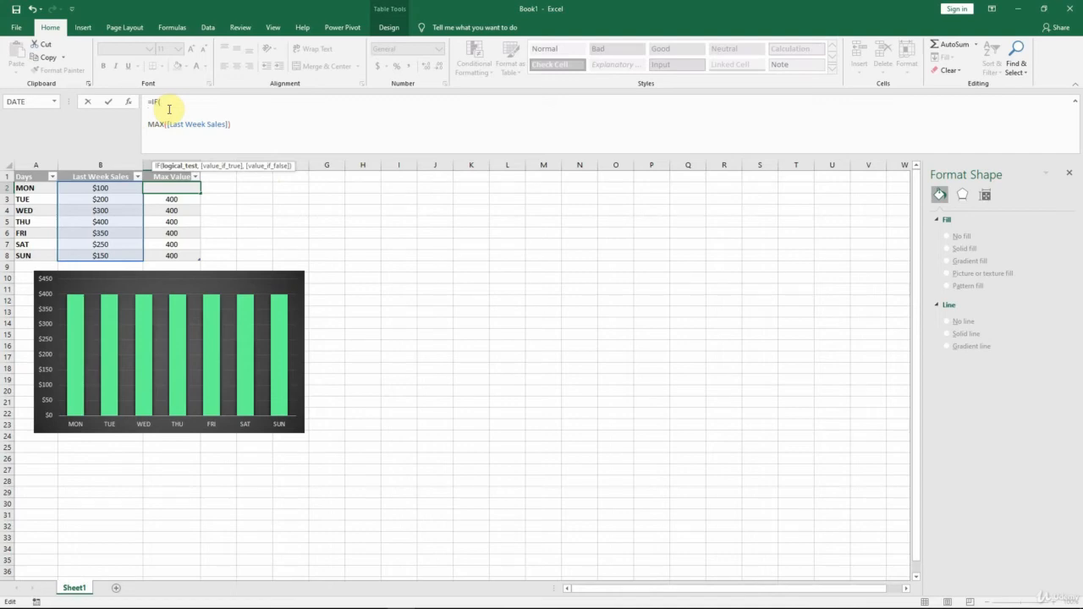
pyautogui.press('Delete')
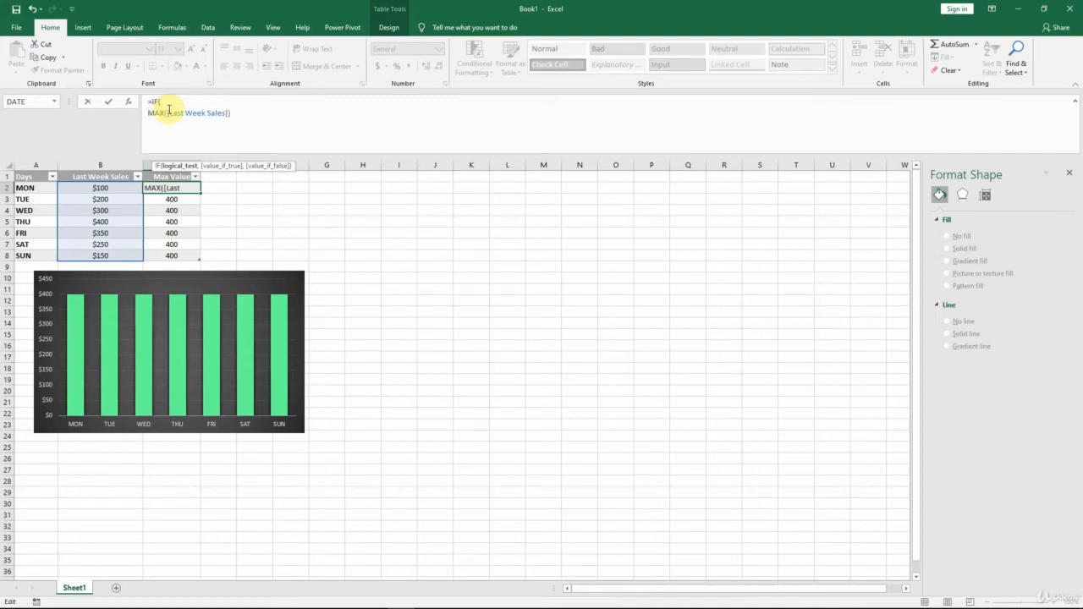
# Complete the IF logical test by comparing the MAX result with [@[Last Week Sales]], and start a new line for the next argument
pyautogui.click(244, 114)
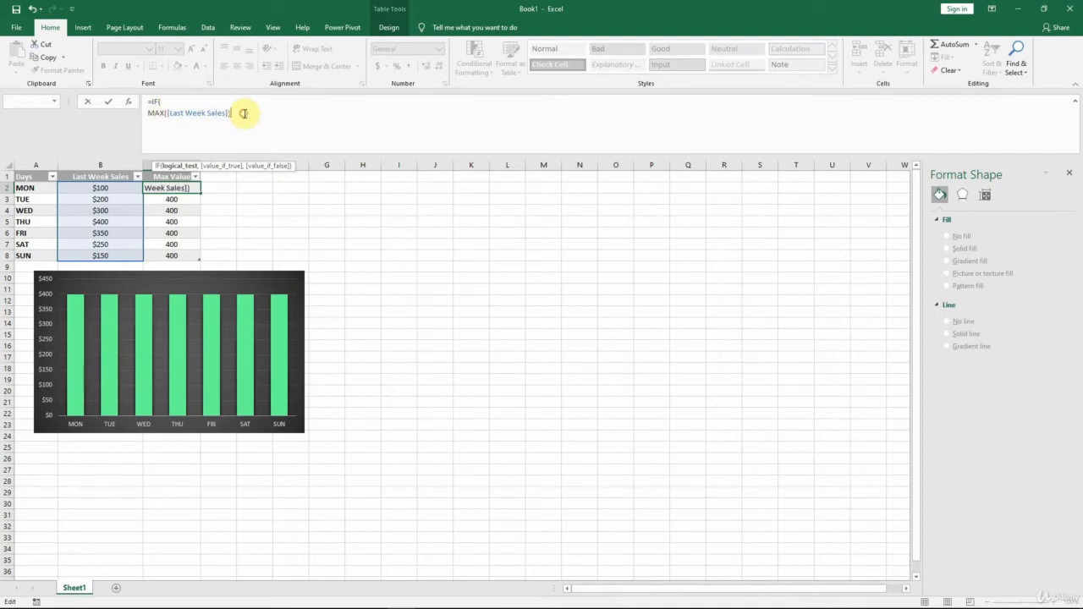
pyautogui.write('=')
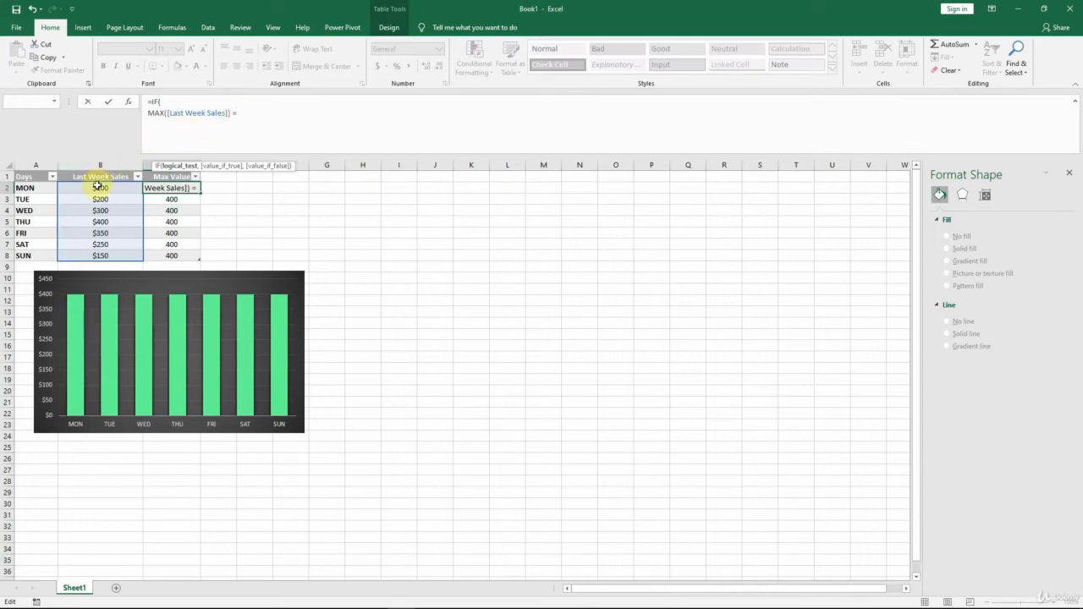
pyautogui.click(96, 187)
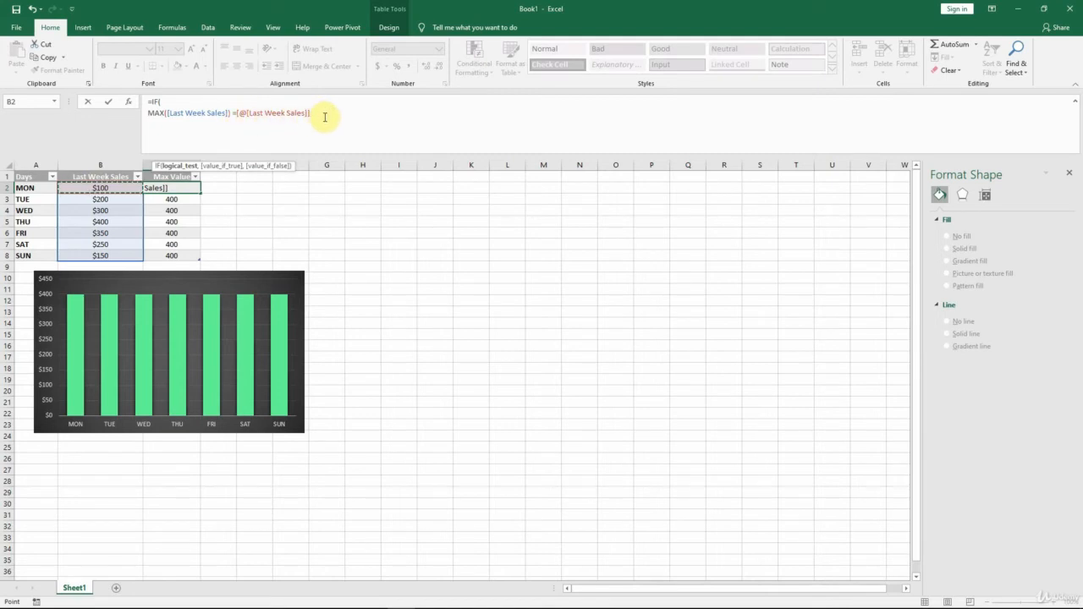
pyautogui.write(',')
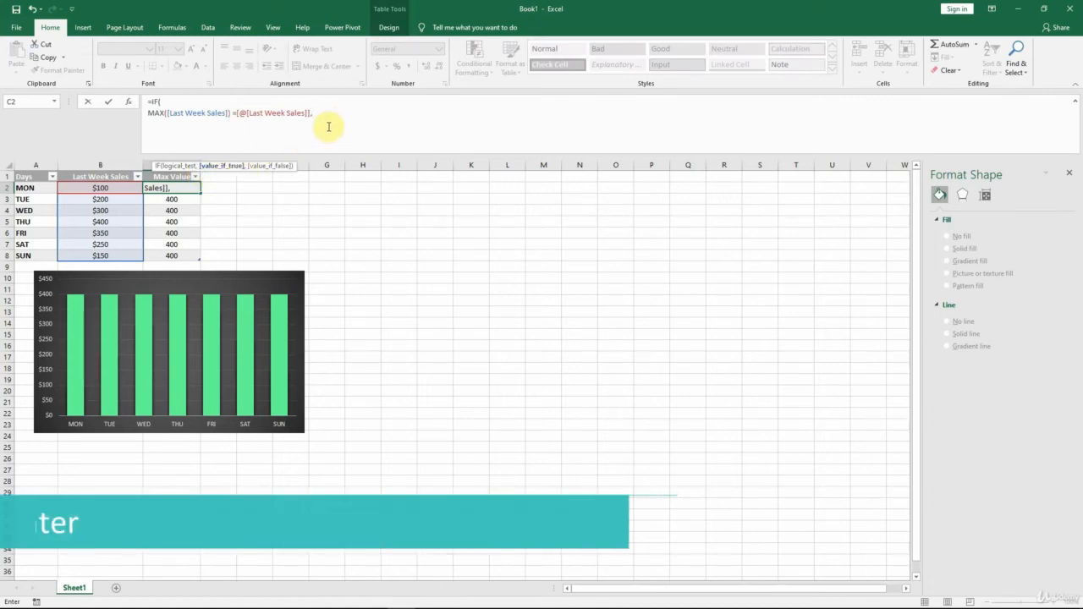
pyautogui.hotkey('alt', 'Return')
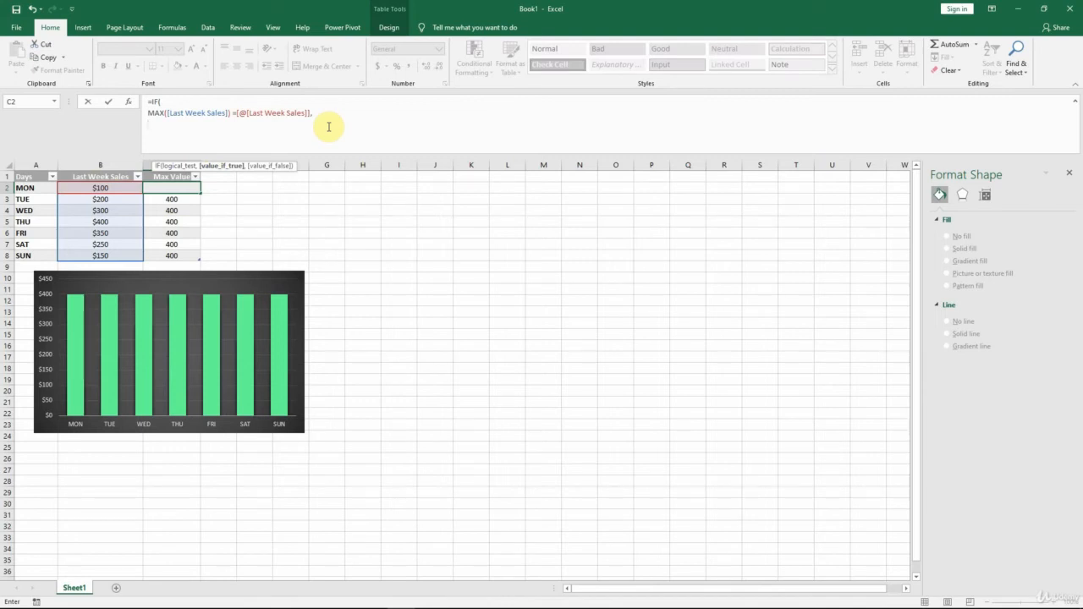
# Copy [@[Last Week Sales]] in as the value if true, add "" as the value if false, commit the formula and reselect C2
pyautogui.moveTo(237, 113); pyautogui.dragTo(311, 116)
pyautogui.hotkey('ctrl', 'c')
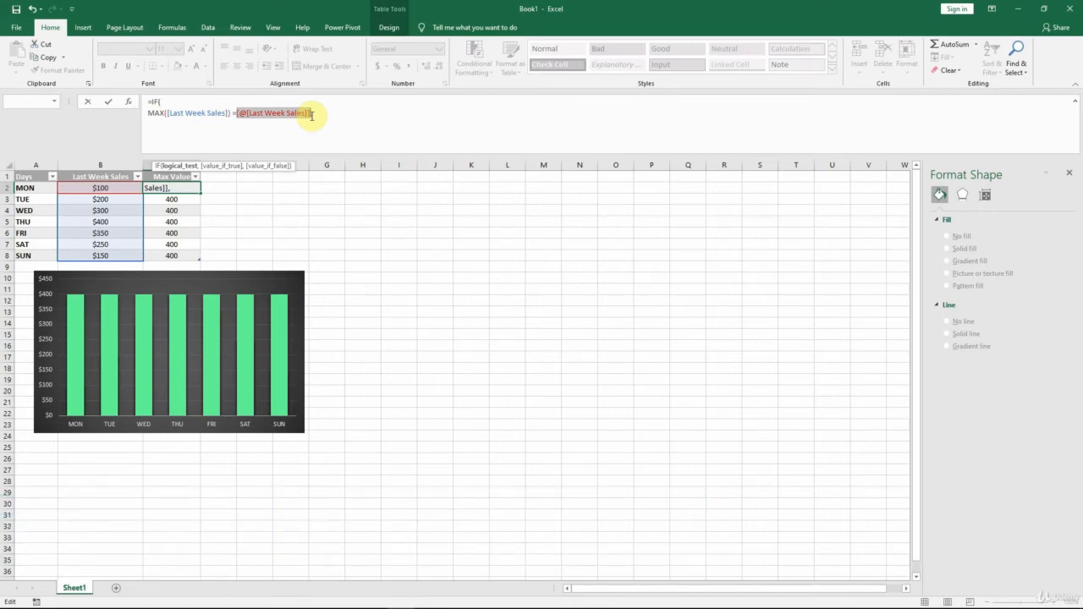
pyautogui.click(245, 127)
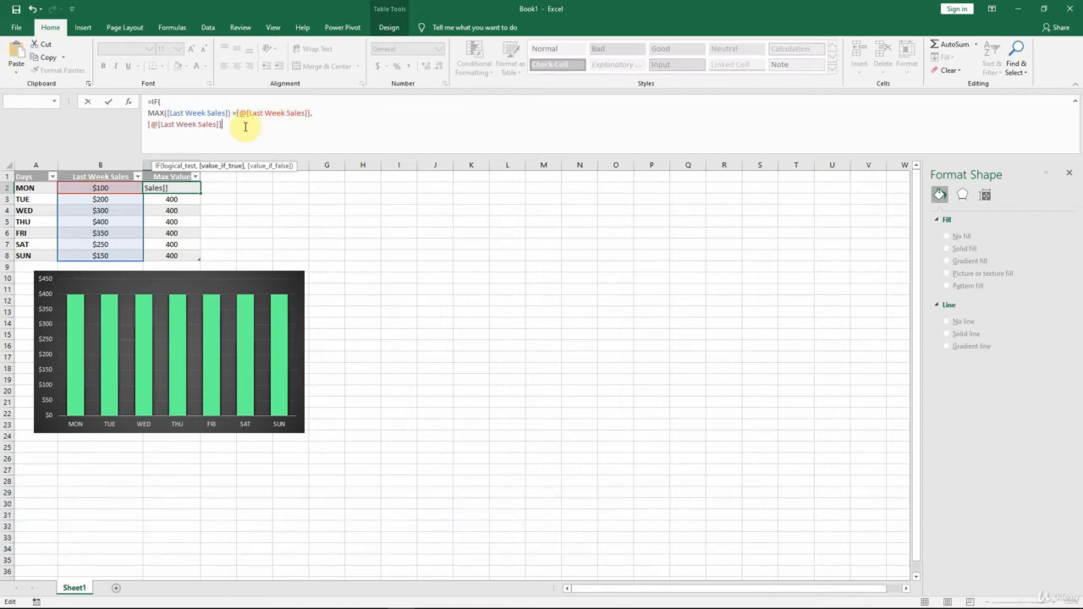
pyautogui.write(',')
pyautogui.hotkey('alt', 'Return')
pyautogui.write('""')
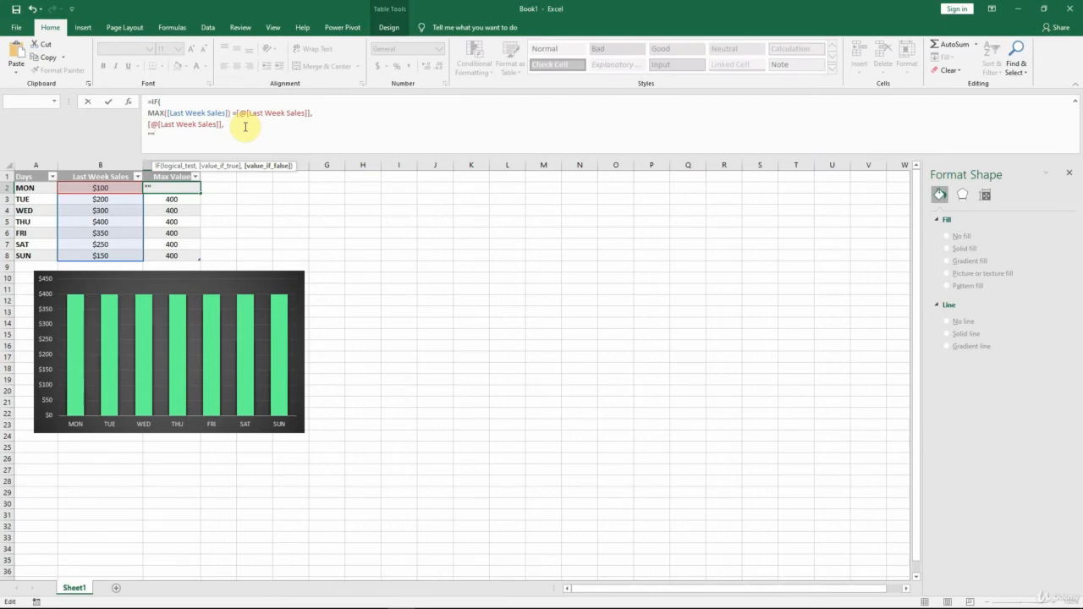
pyautogui.write(')')
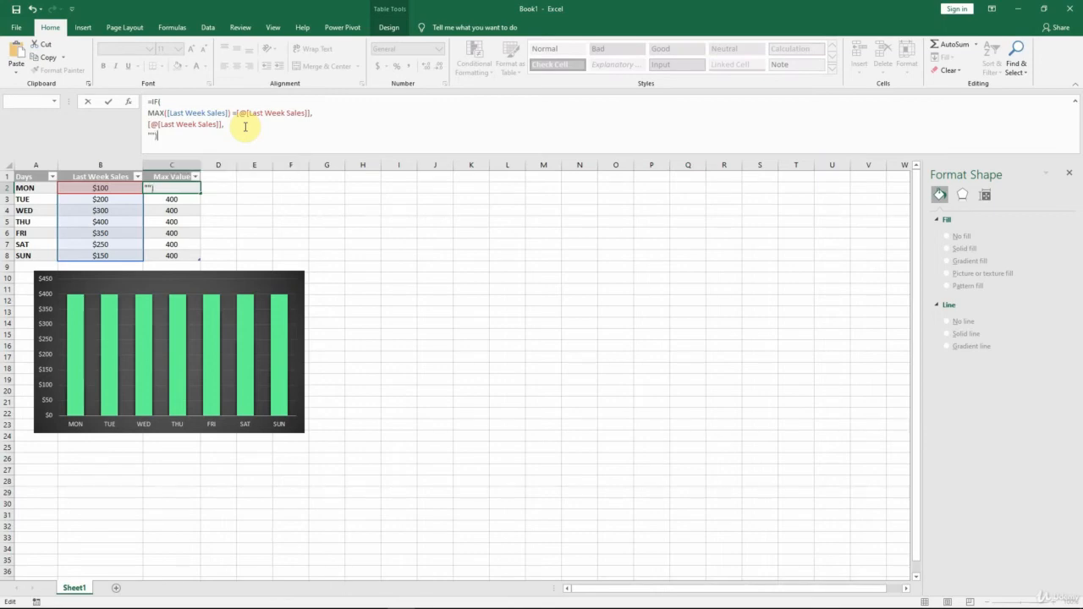
pyautogui.press('Return')
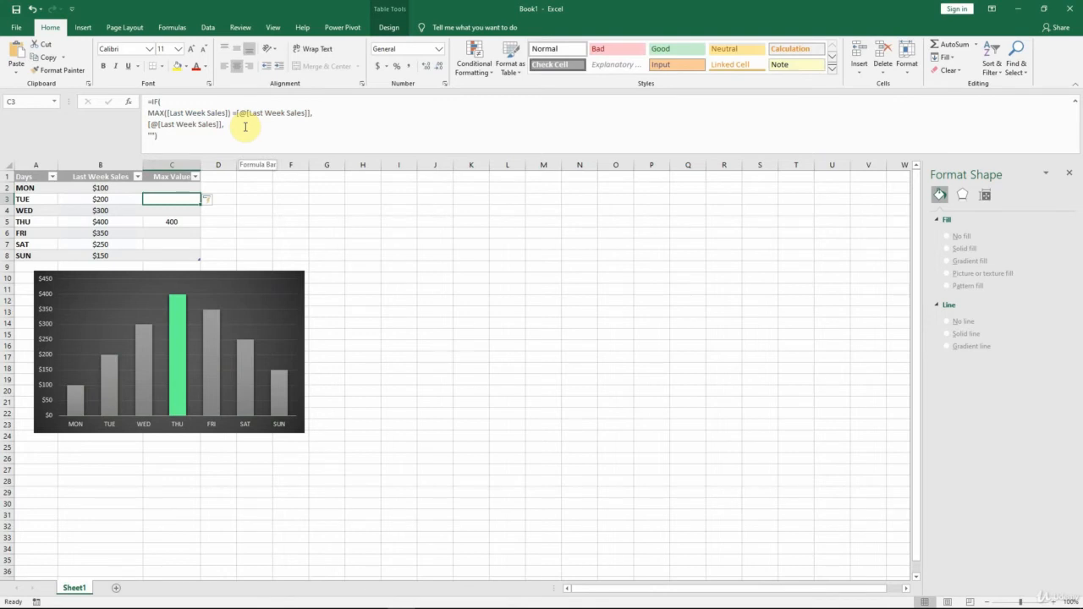
pyautogui.click(161, 188)
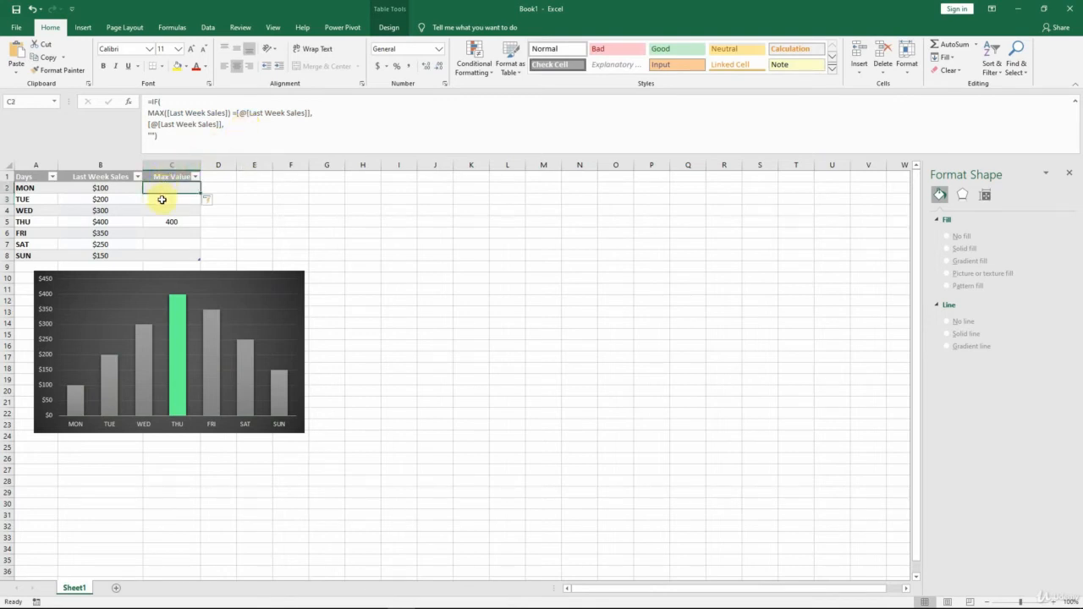
# Check the formula in the Max Value cells from C3 down to C6
pyautogui.click(161, 200)
pyautogui.click(161, 209)
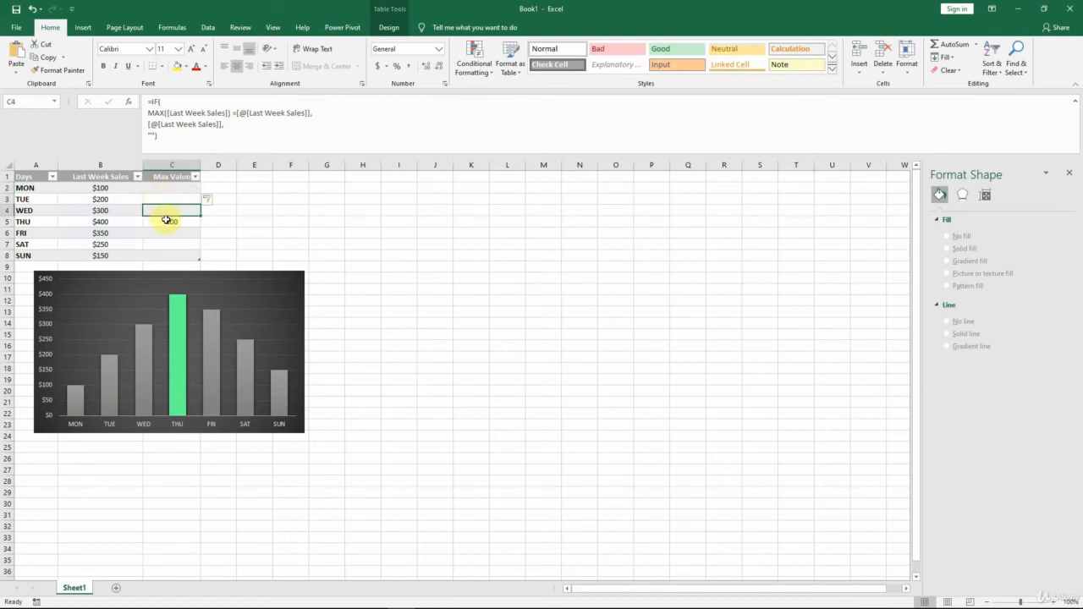
pyautogui.click(169, 221)
pyautogui.click(192, 230)
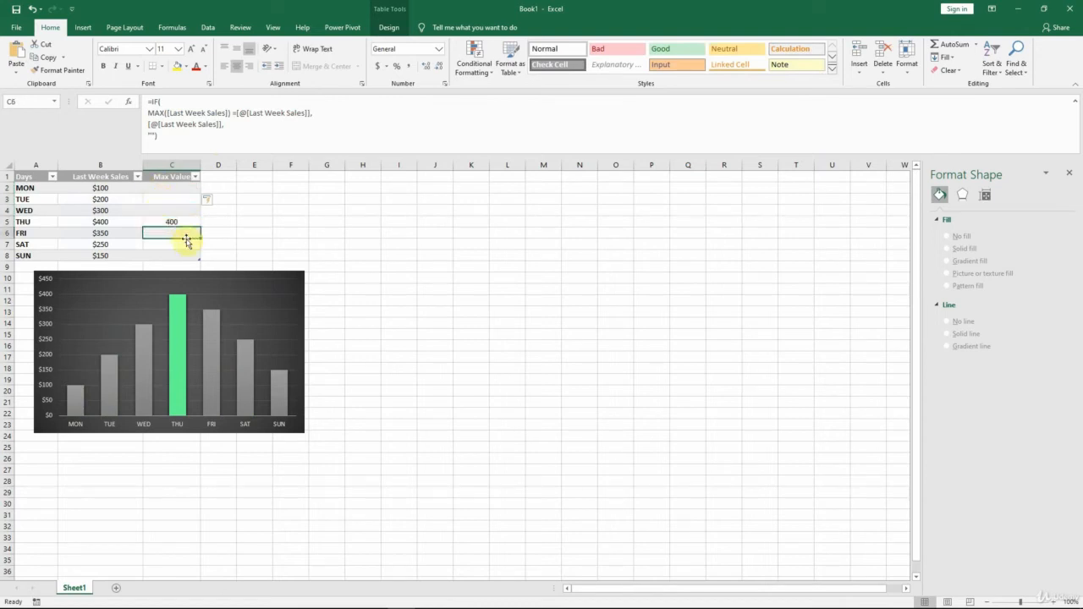
# Set Wednesday's Last Week Sales value in B4 to 420
pyautogui.click(103, 209)
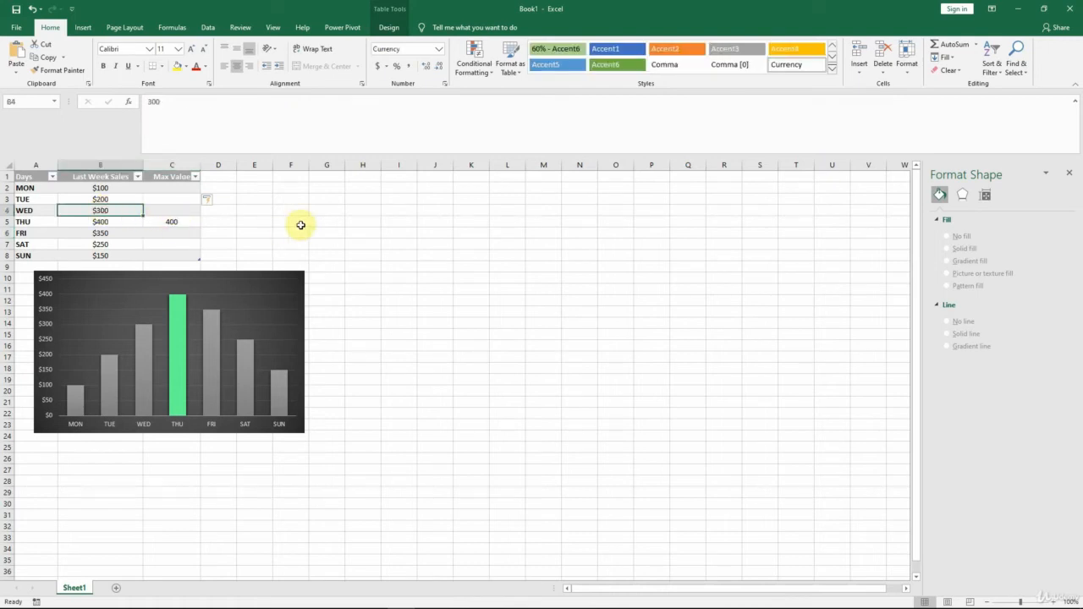
pyautogui.write('420')
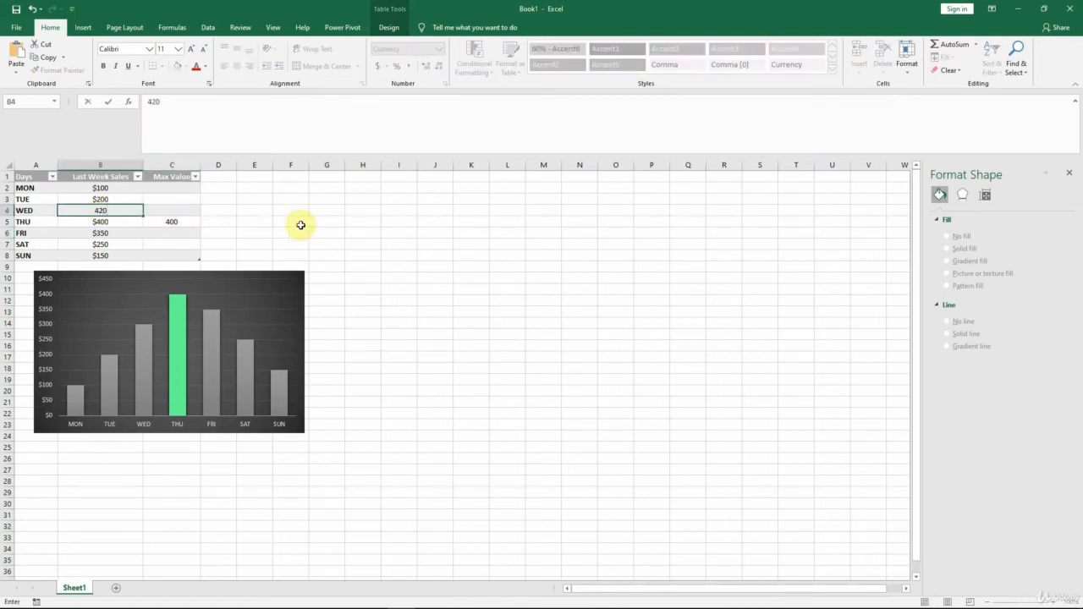
pyautogui.press('Return')
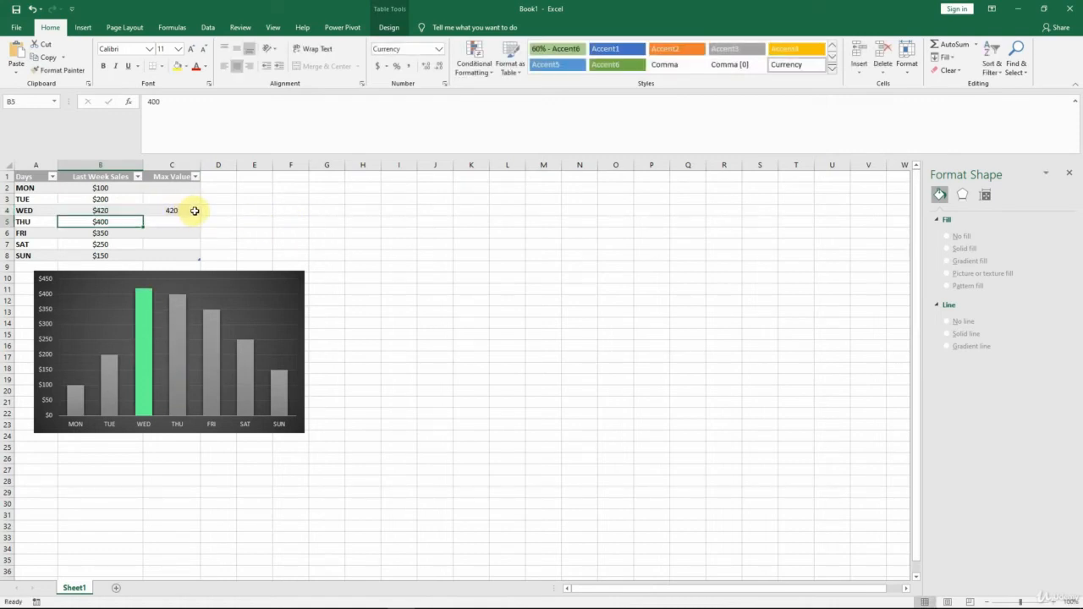
# Join the Max Value formula in C4 onto a single line, commit it, and shrink the formula bar to one line
pyautogui.click(190, 210)
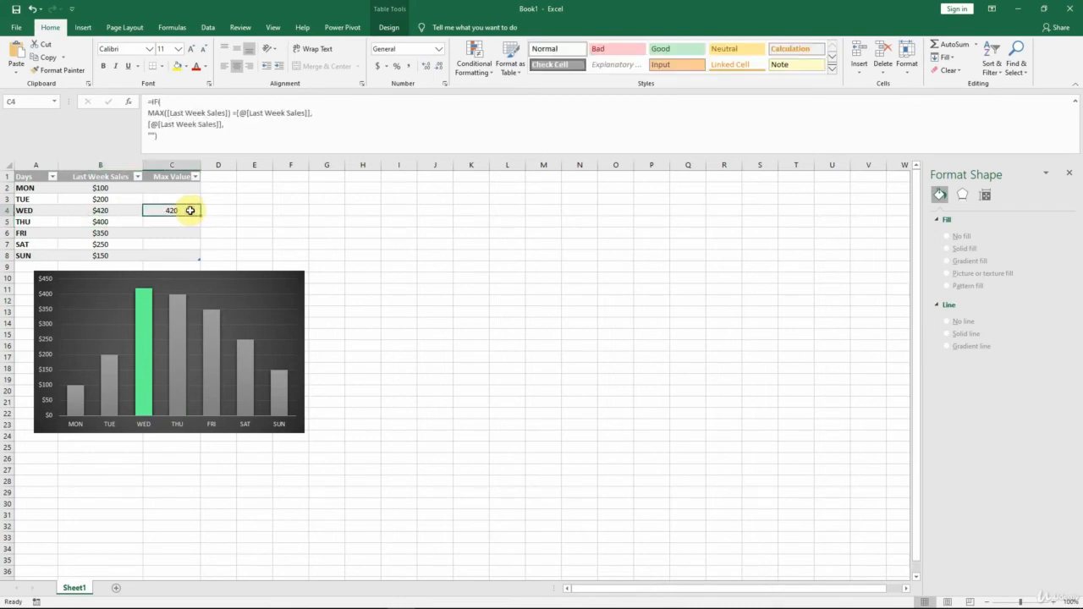
pyautogui.click(185, 101)
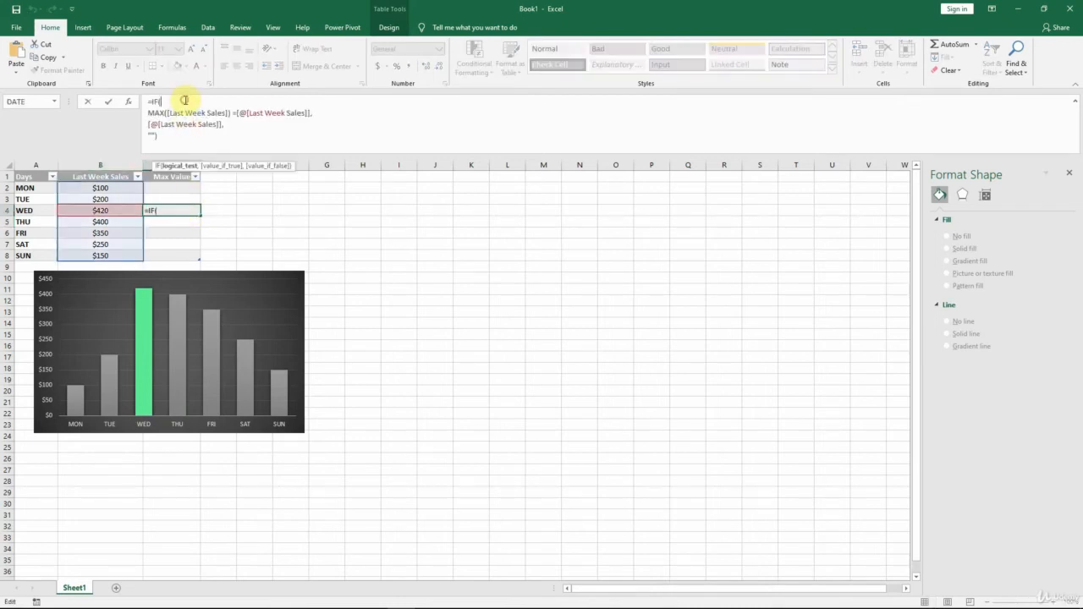
pyautogui.press('Delete')
pyautogui.press('End')
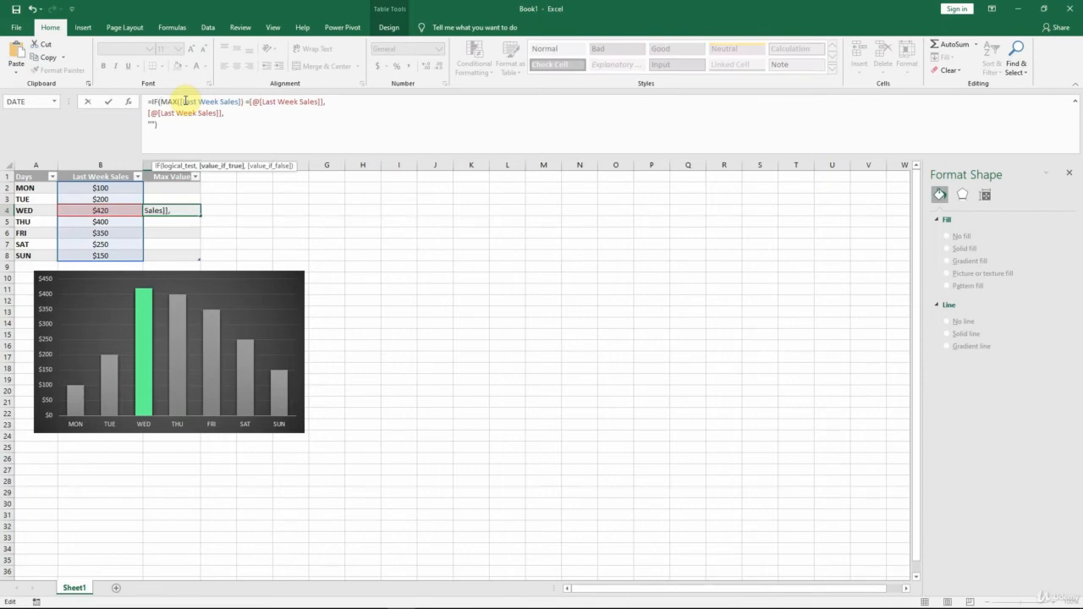
pyautogui.press('Delete')
pyautogui.press('End')
pyautogui.press('Delete')
pyautogui.press('End')
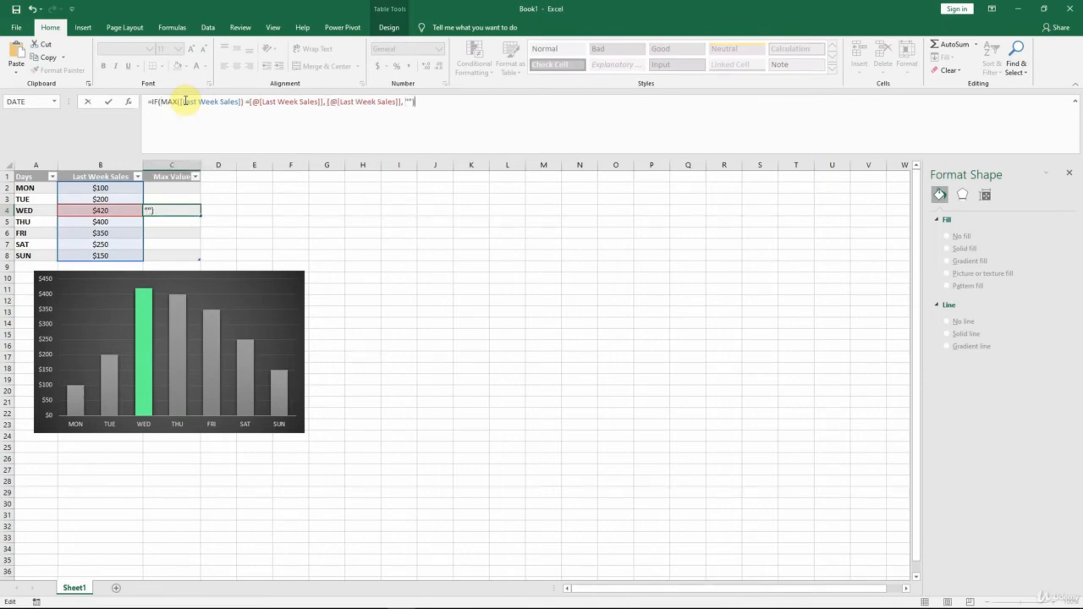
pyautogui.press('Return')
pyautogui.press('Up')
pyautogui.press('Up')
pyautogui.press('Up')
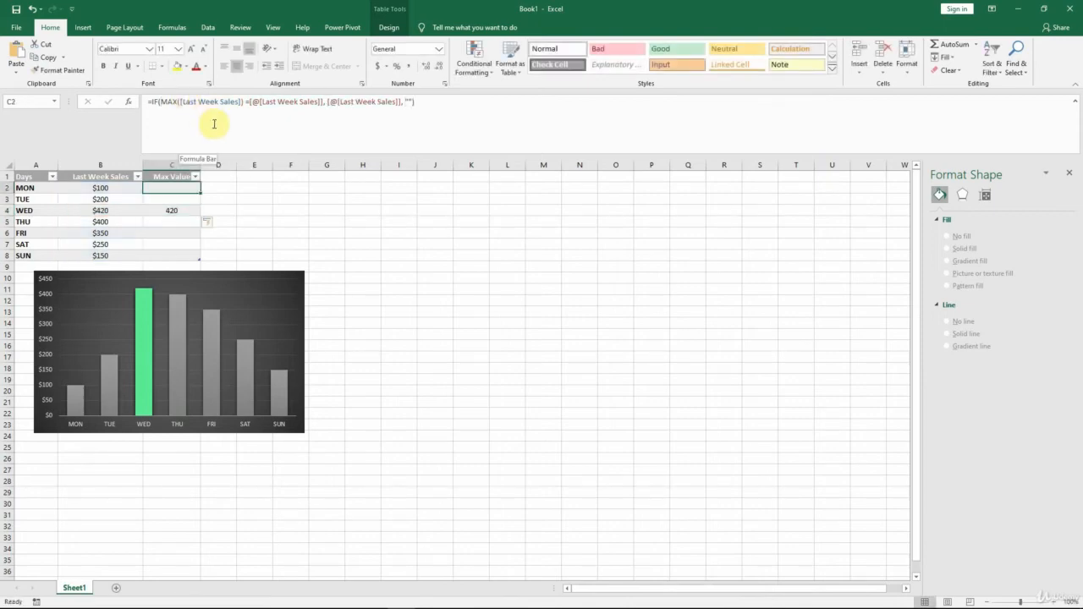
pyautogui.moveTo(462, 155); pyautogui.dragTo(463, 111)
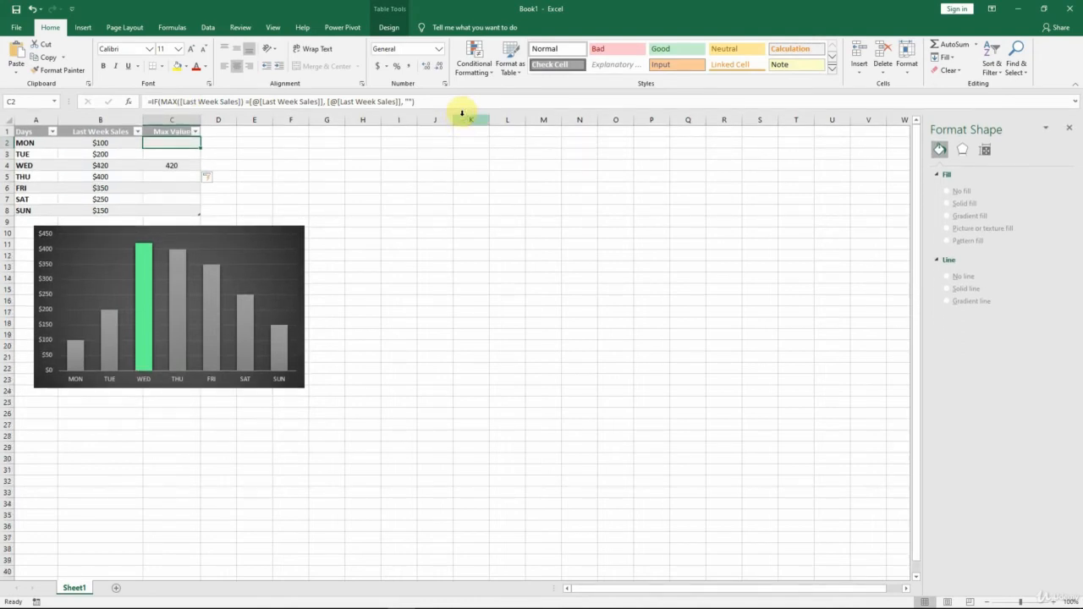
# Set Thursday's Last Week Sales value in B5 to 420 and Wednesday's in B4 to 350
pyautogui.click(108, 179)
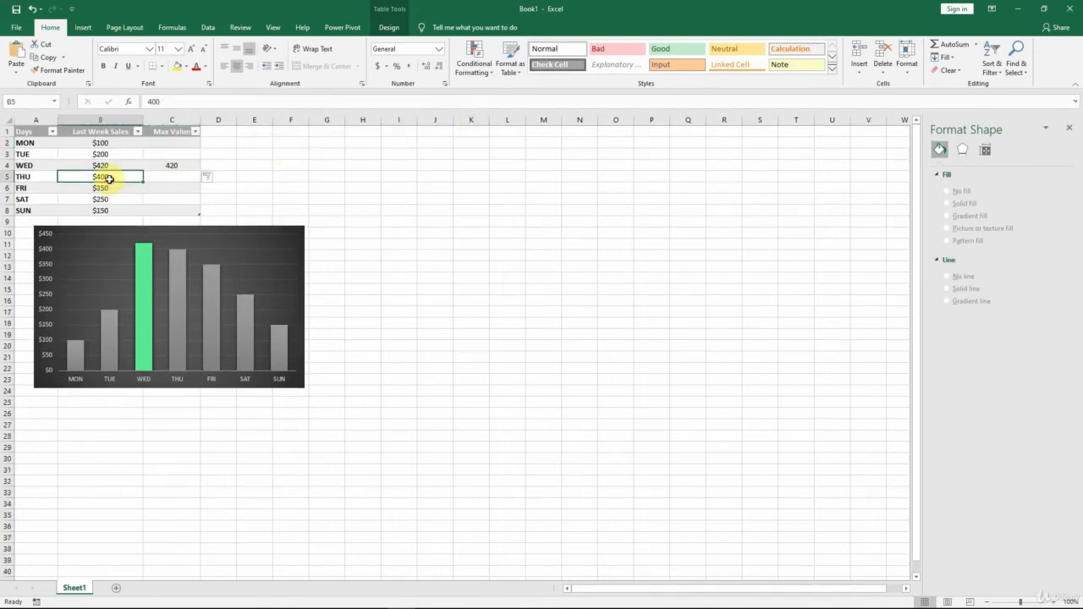
pyautogui.write('420')
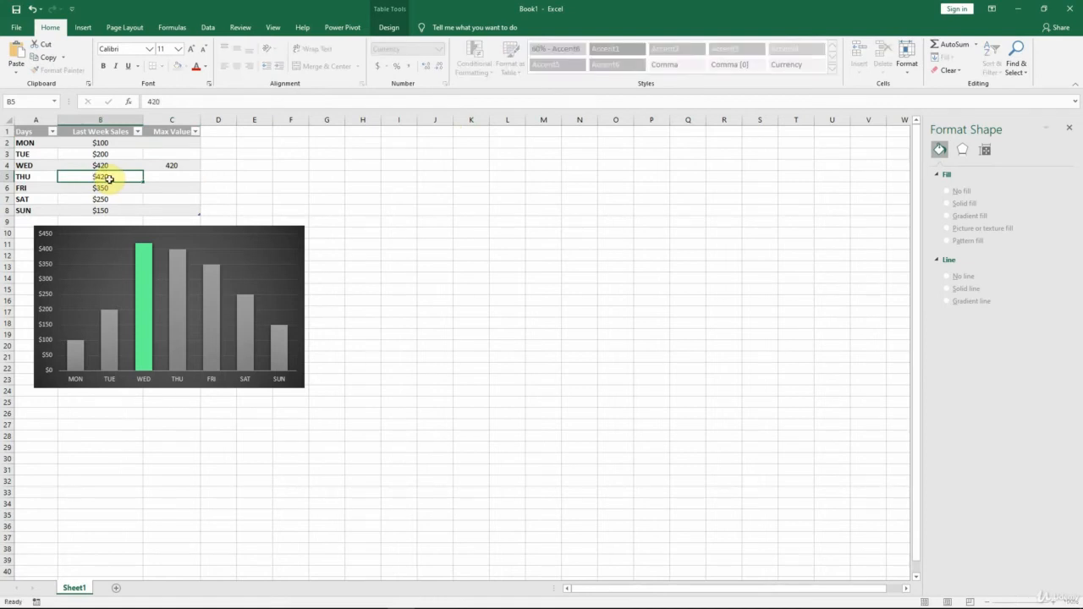
pyautogui.press('Return')
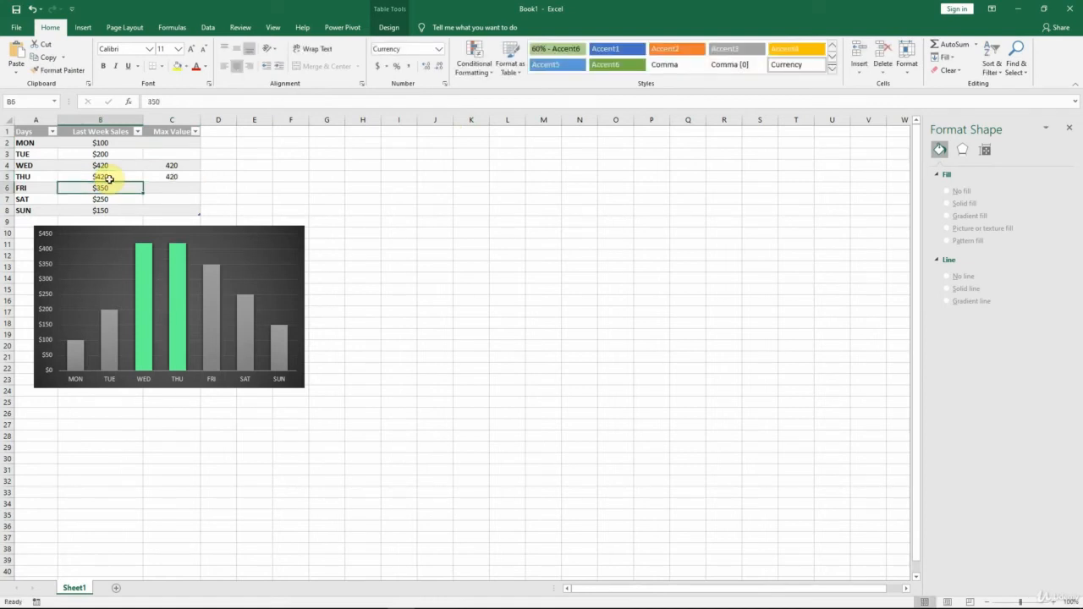
pyautogui.click(111, 166)
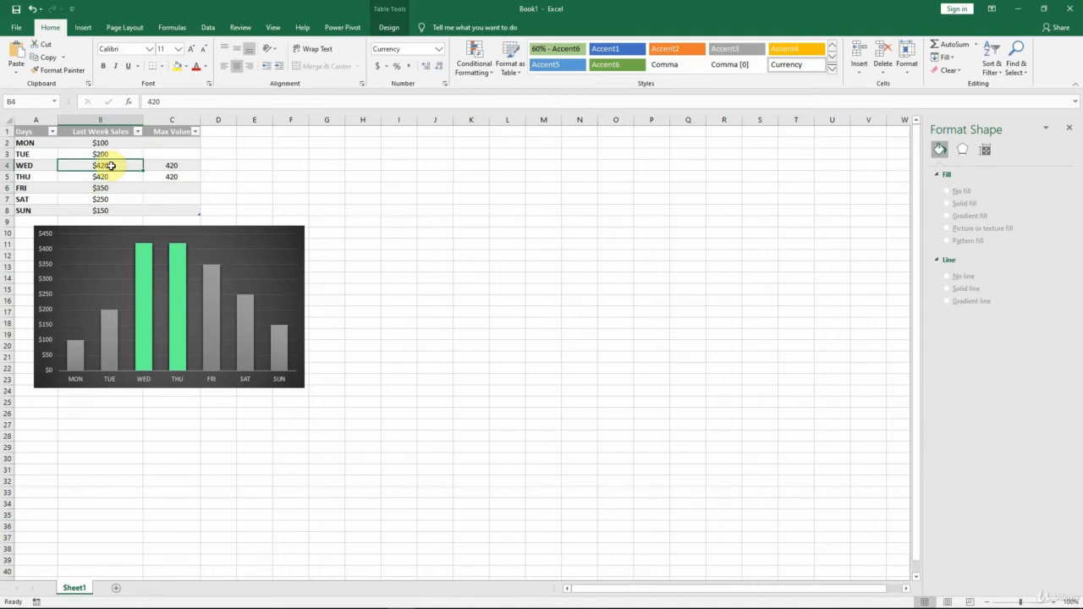
pyautogui.write('350')
pyautogui.press('Return')
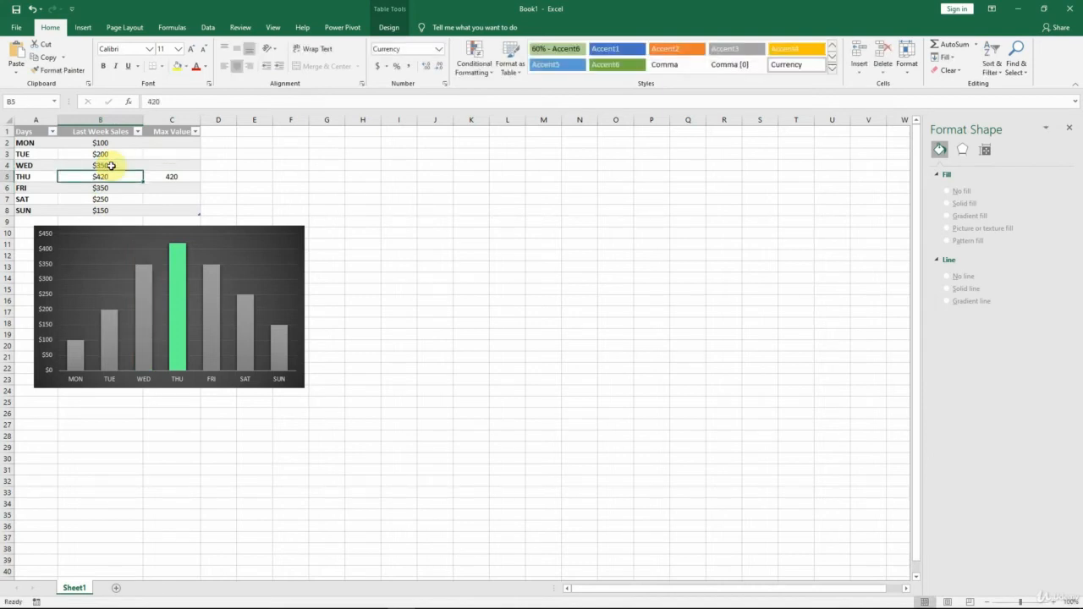
# Evaluate C5's MAX part, its [@[Last Week Sales]] comparison and the whole logical test in place, and leave the formula without saving
pyautogui.click(183, 174)
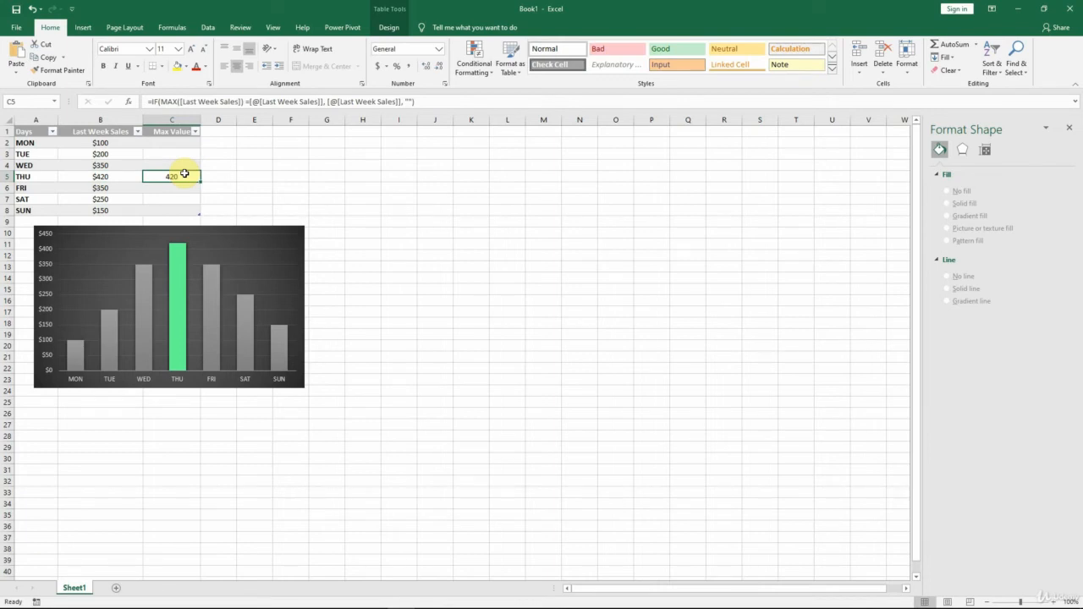
pyautogui.click(160, 101)
pyautogui.moveTo(161, 101); pyautogui.dragTo(243, 101)
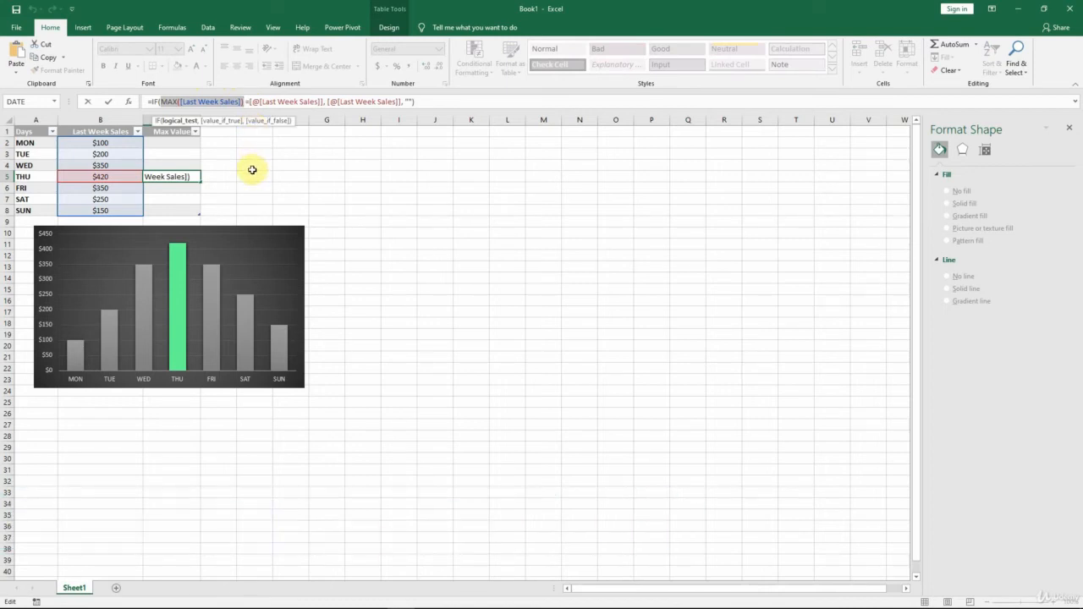
pyautogui.press('F9')
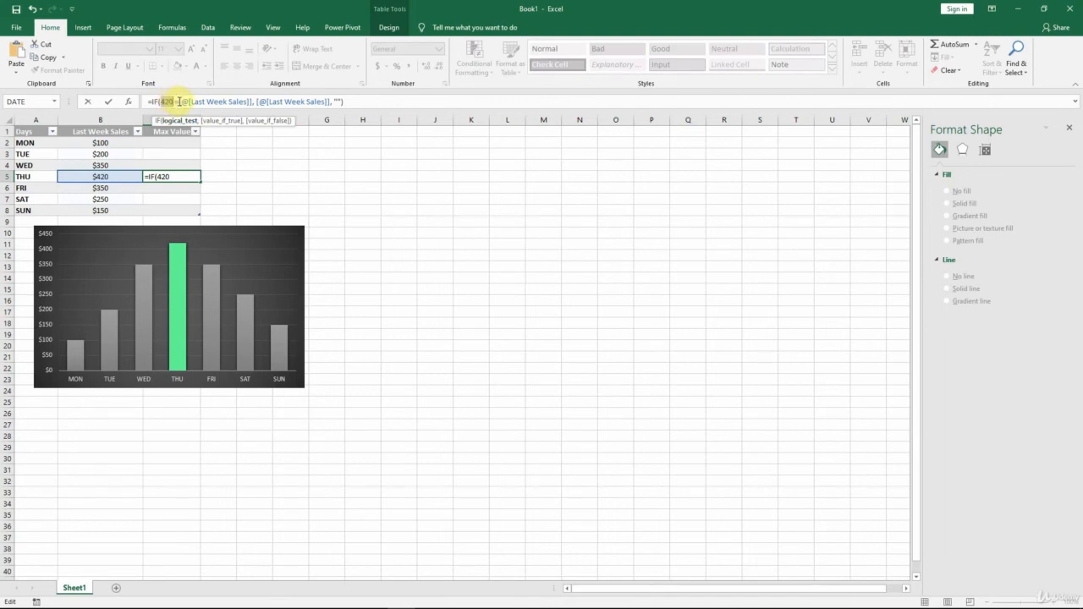
pyautogui.moveTo(178, 100); pyautogui.dragTo(252, 101)
pyautogui.press('F9')
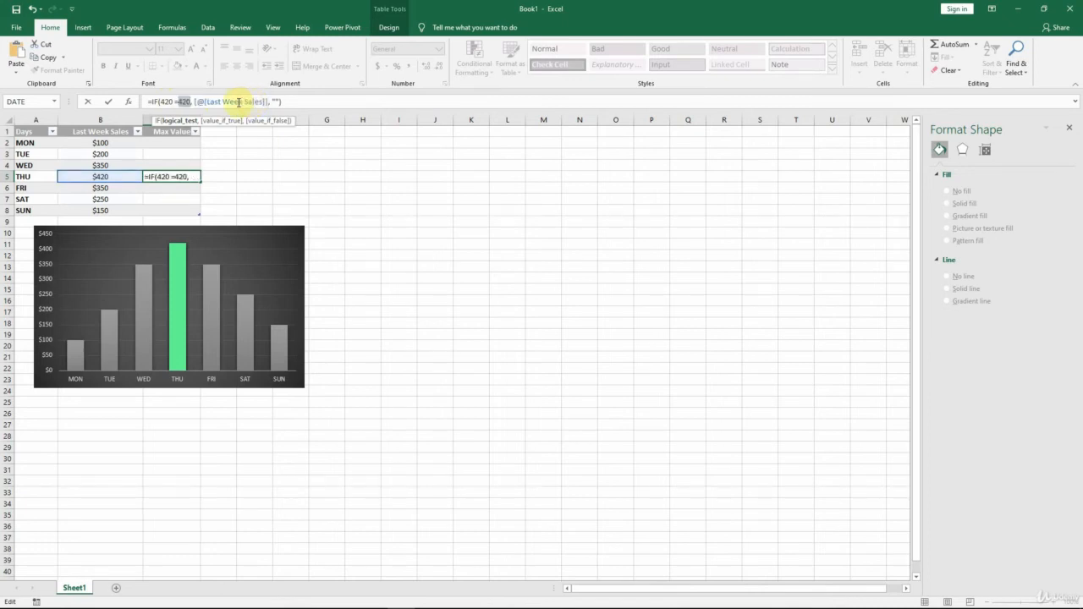
pyautogui.moveTo(160, 101); pyautogui.dragTo(194, 102)
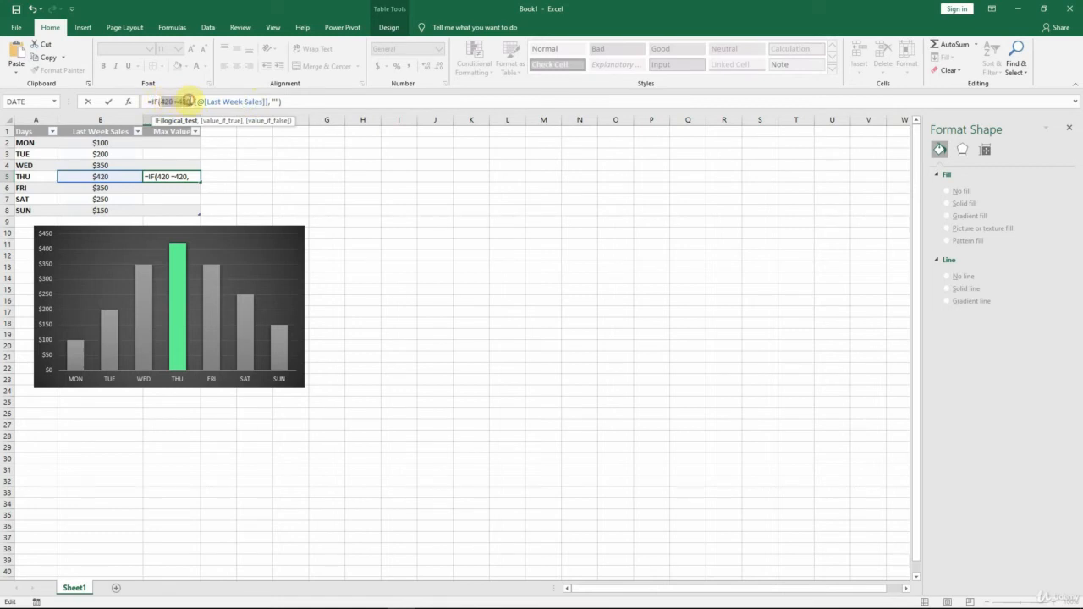
pyautogui.press('F9')
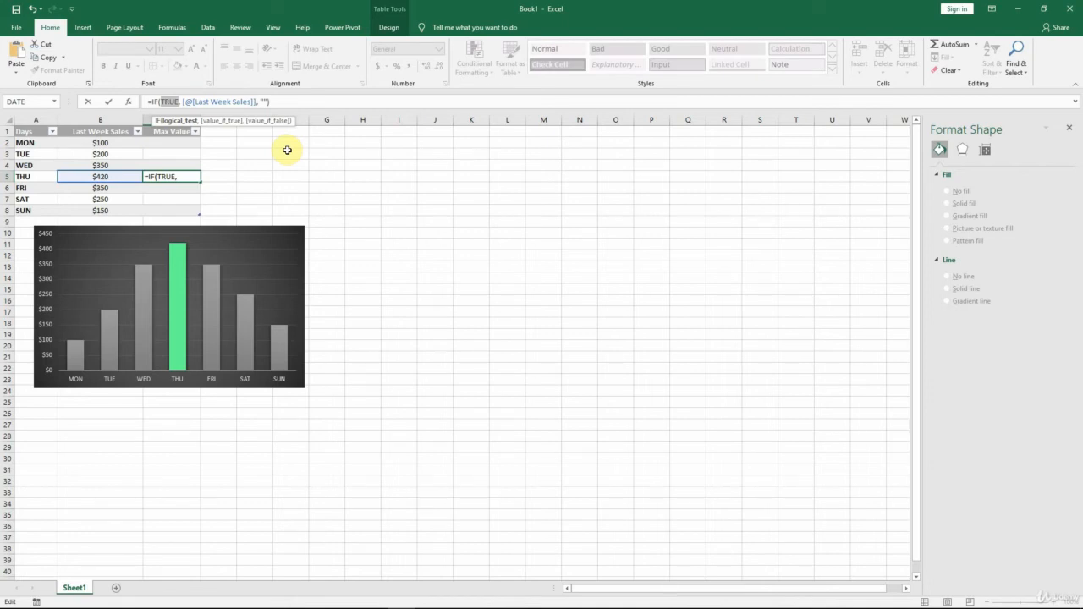
pyautogui.press('Escape')
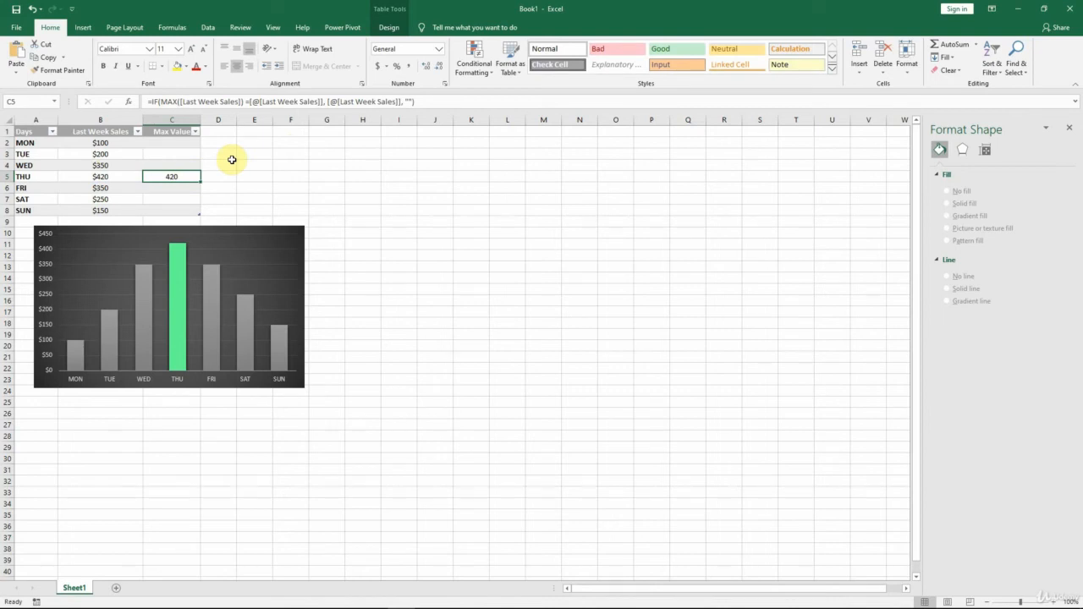
# Replace Monday's Last Week Sales value in B2 with the formula =RANDBETWEEN(100, 500)
pyautogui.click(98, 144)
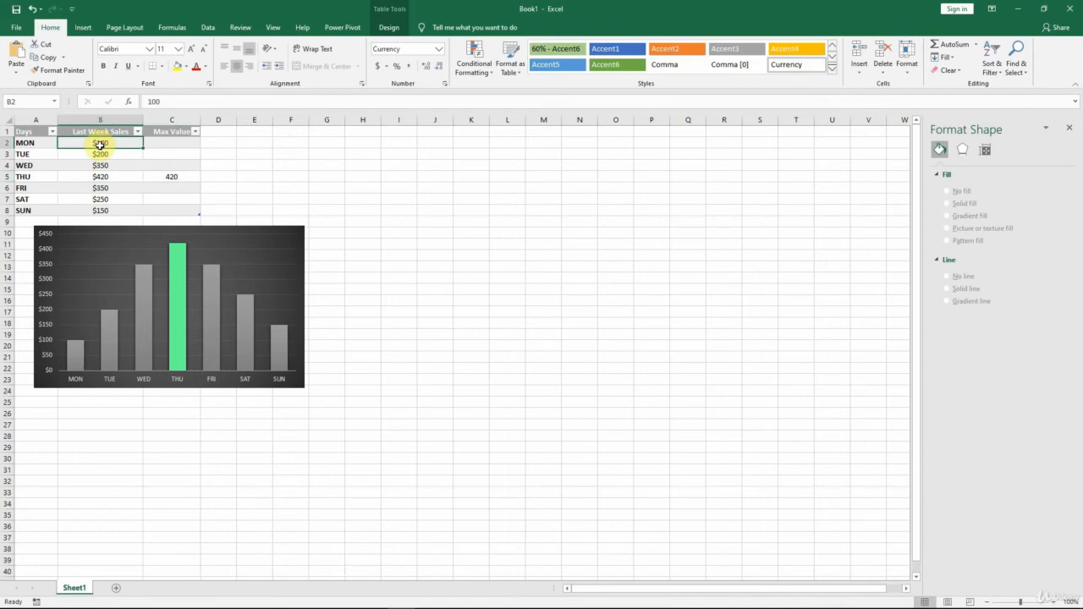
pyautogui.doubleClick(171, 100)
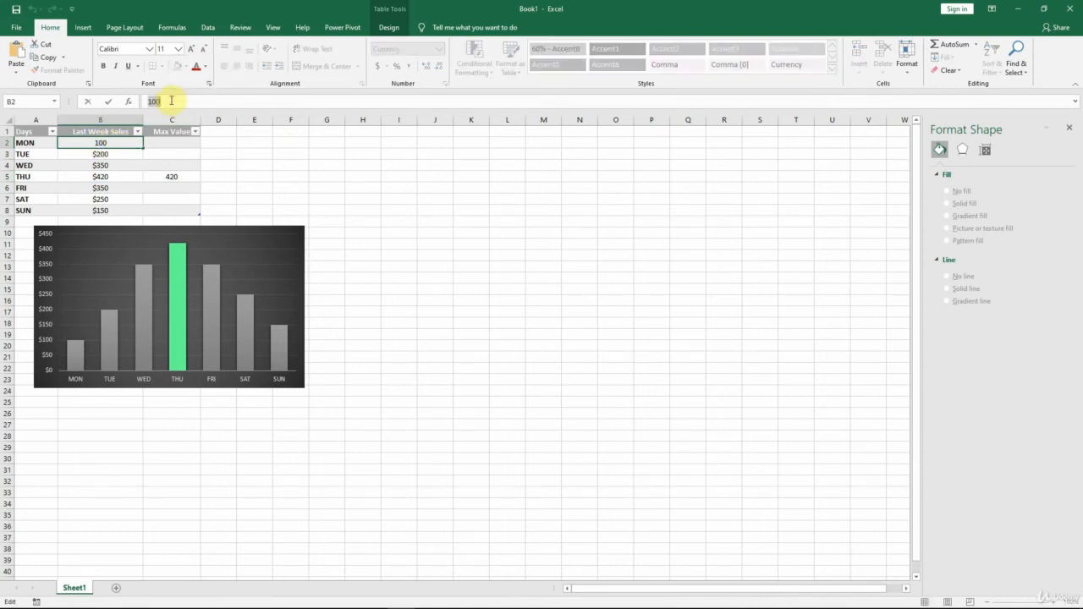
pyautogui.write('=')
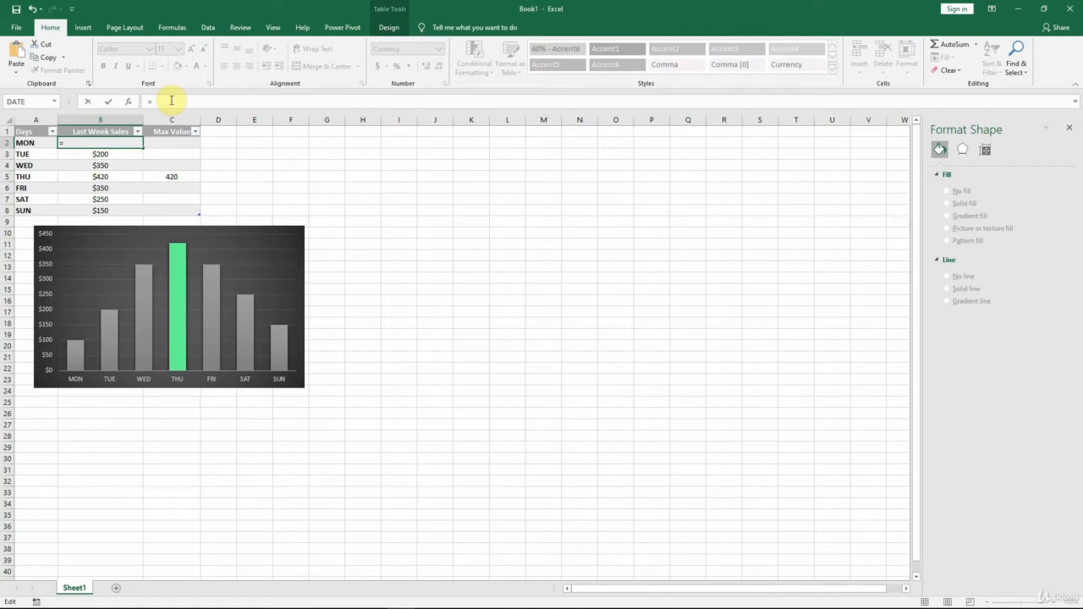
pyautogui.write('R')
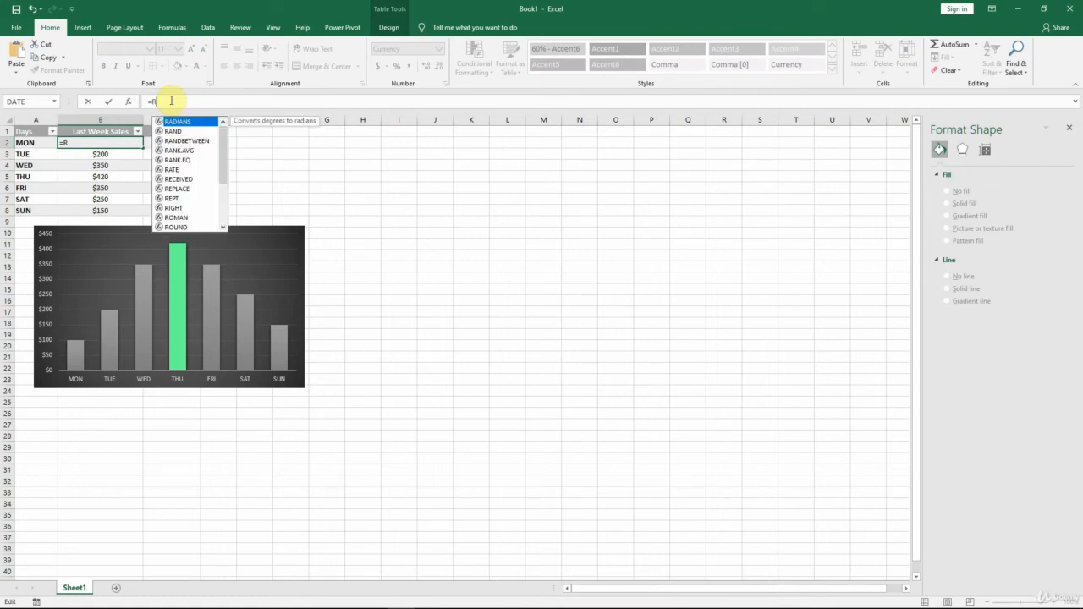
pyautogui.write('ANDB')
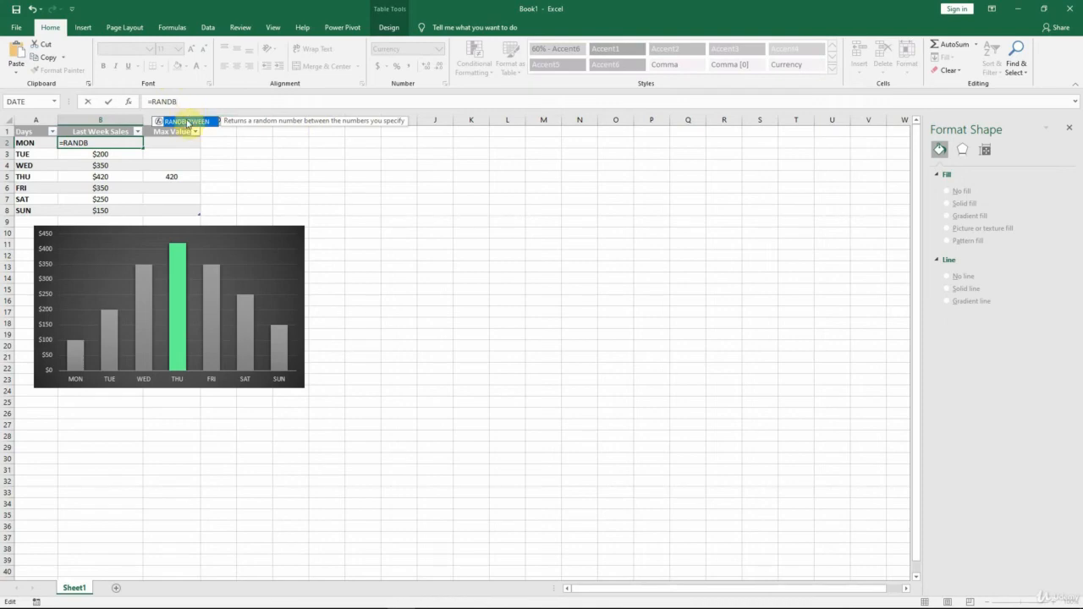
pyautogui.press('Tab')
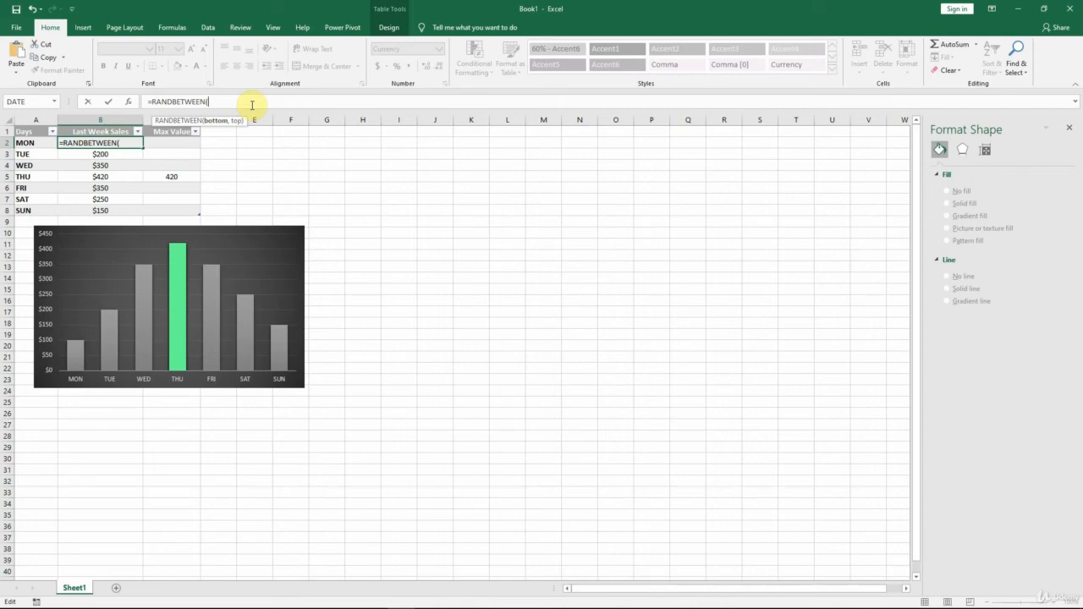
pyautogui.write('100, 500')
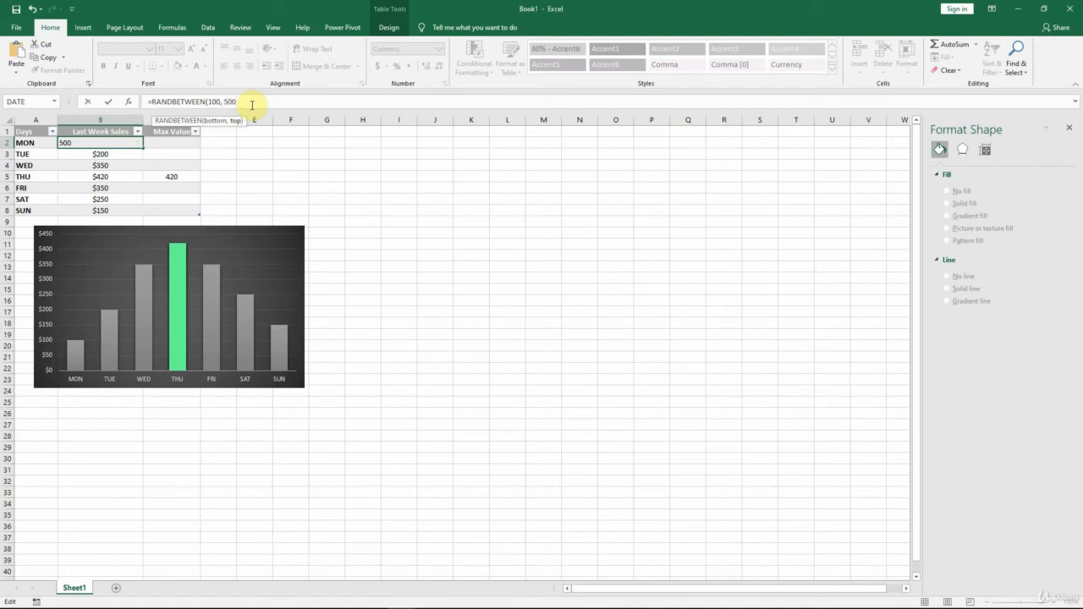
pyautogui.press('Tab')
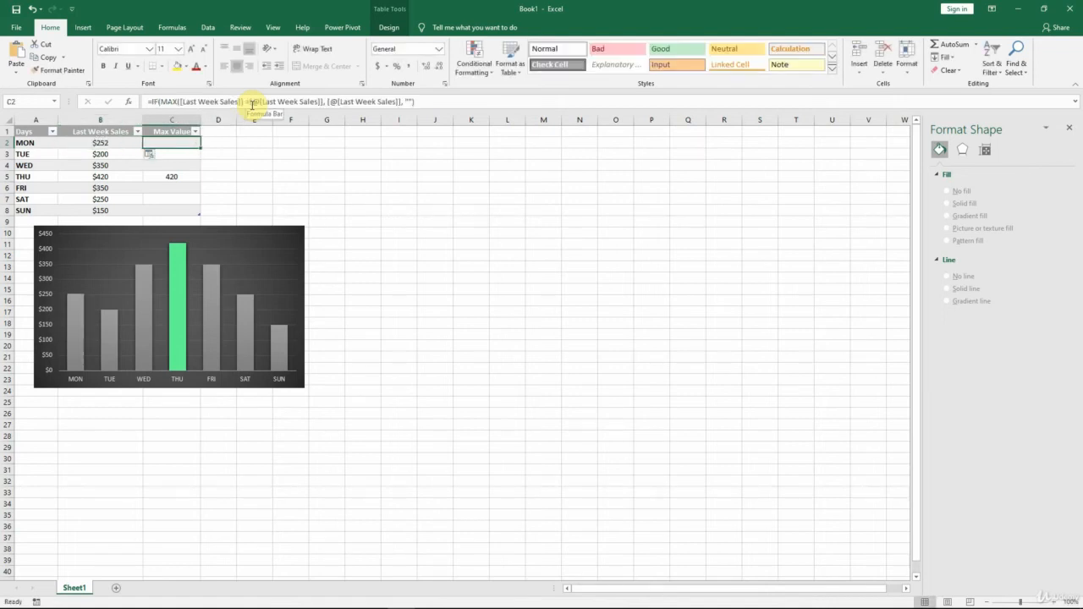
# Copy the text of the =RANDBETWEEN(100, 500) formula from Monday's sales cell B2 and leave cell editing
pyautogui.click(107, 142)
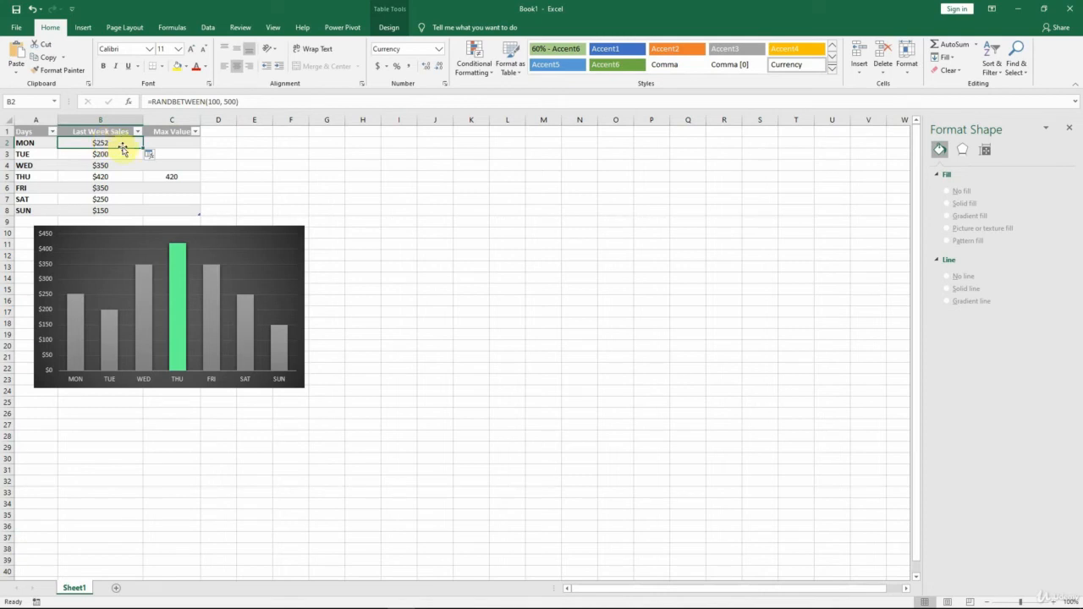
pyautogui.click(125, 156)
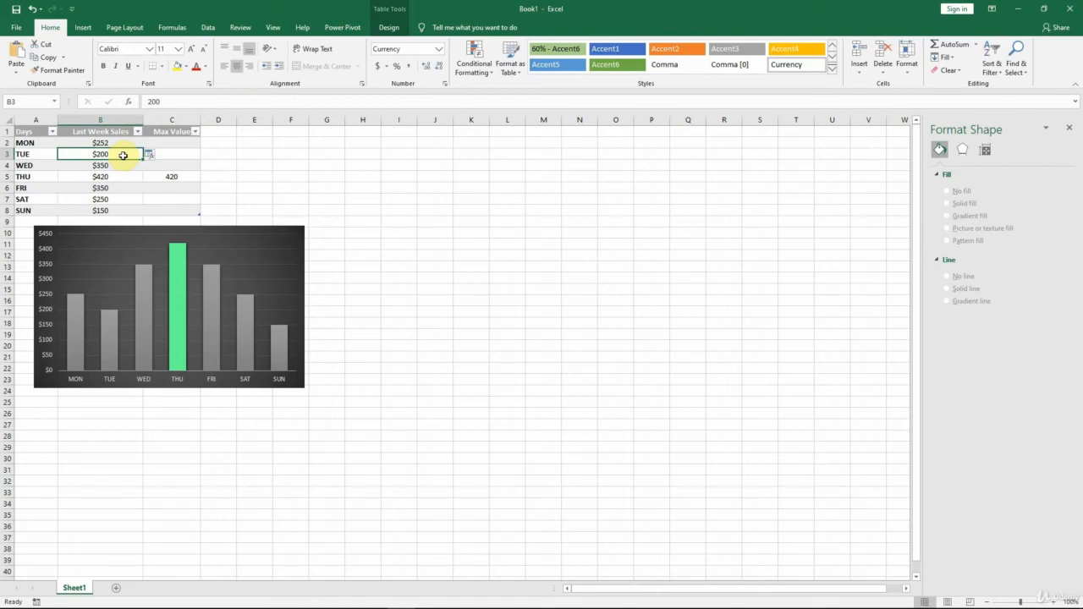
pyautogui.click(114, 143)
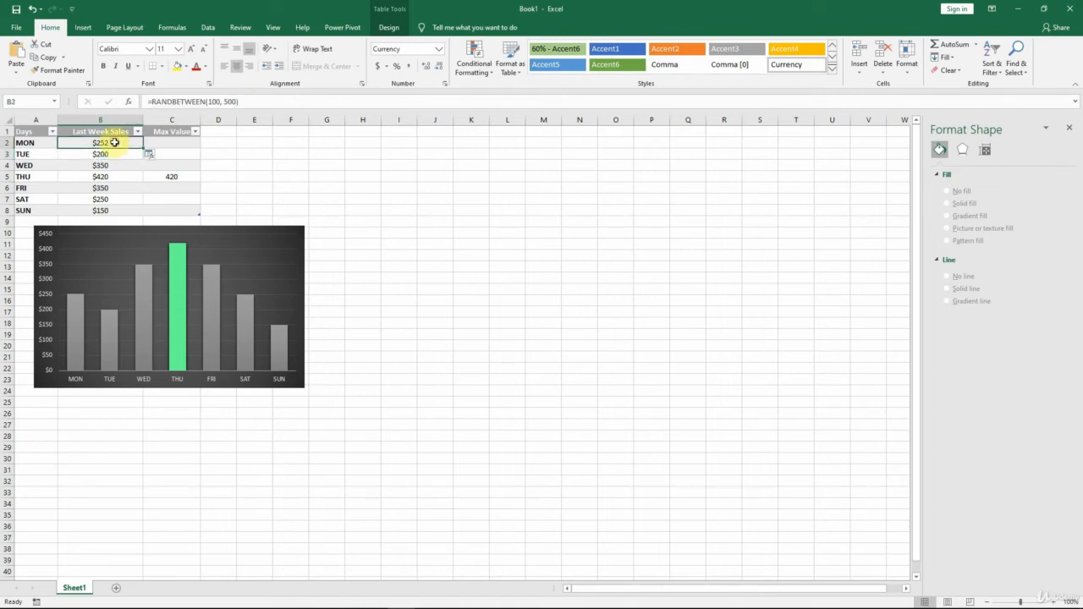
pyautogui.moveTo(240, 101); pyautogui.dragTo(143, 105)
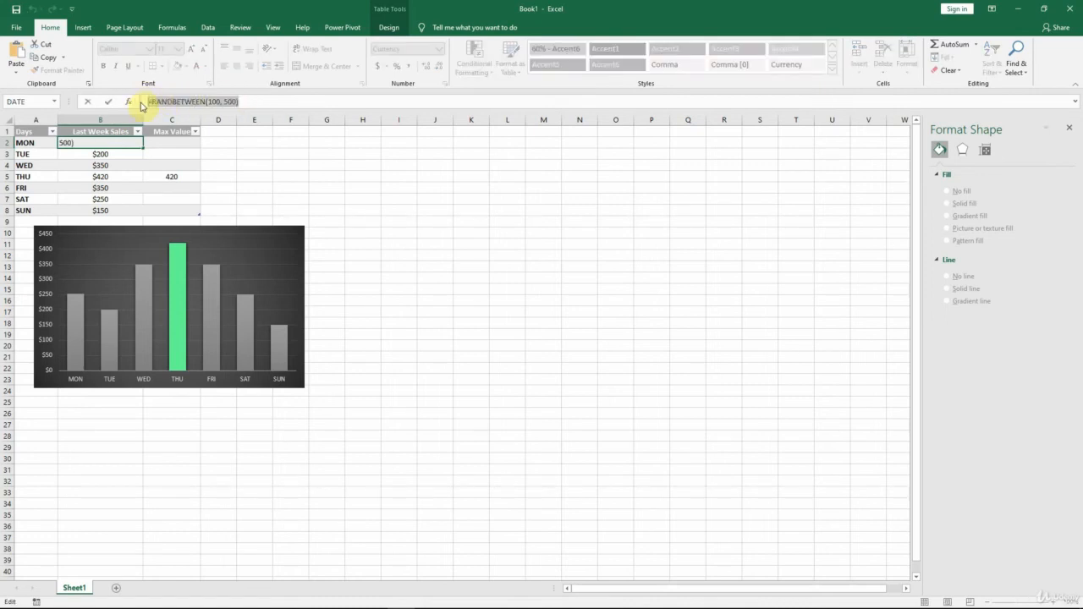
pyautogui.rightClick(175, 103)
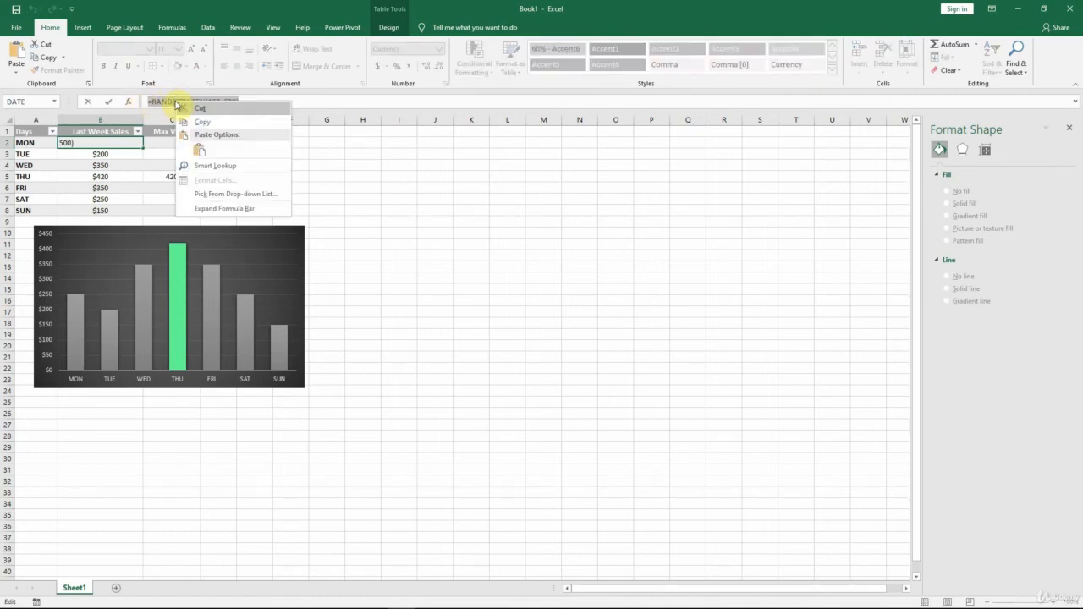
pyautogui.click(205, 124)
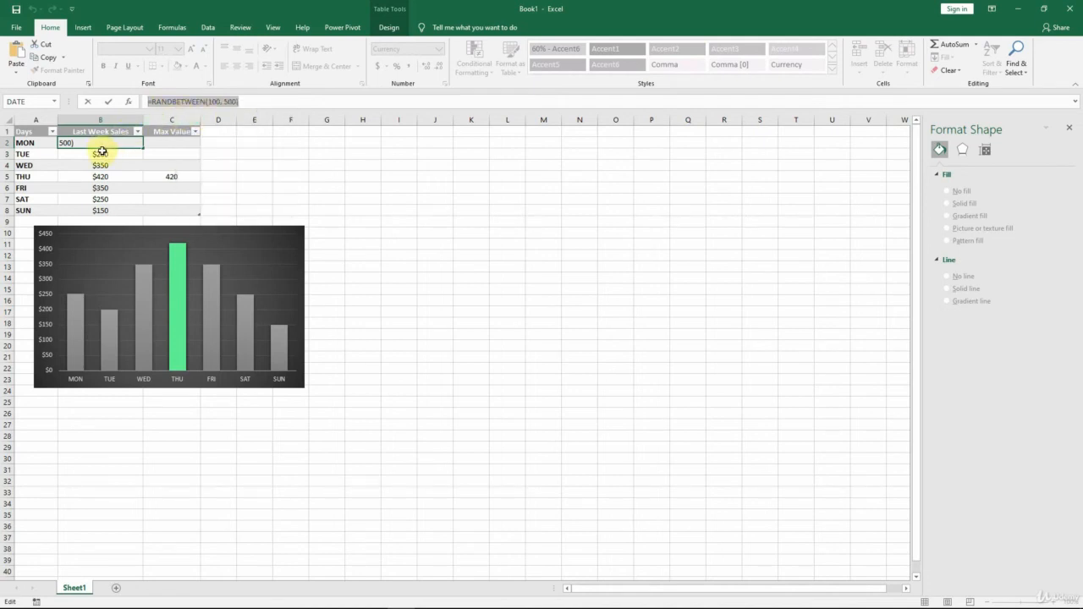
pyautogui.press('Escape')
# Clear the Last Week Sales values in B2:B8 and paste =RANDBETWEEN(100, 500) into B2 to fill the whole table column
pyautogui.moveTo(100, 143); pyautogui.dragTo(103, 210)
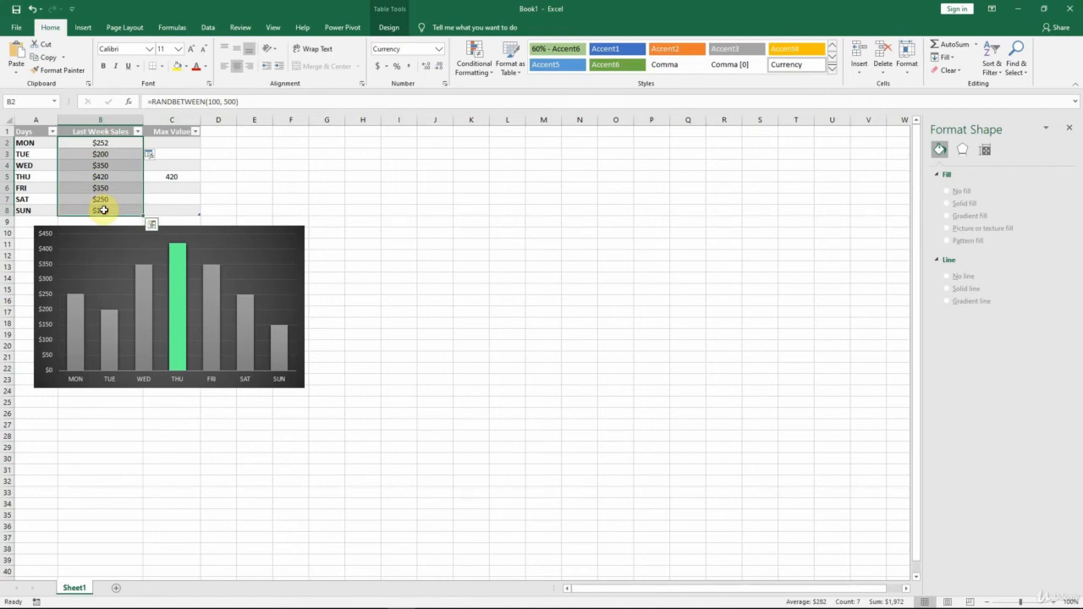
pyautogui.press('Delete')
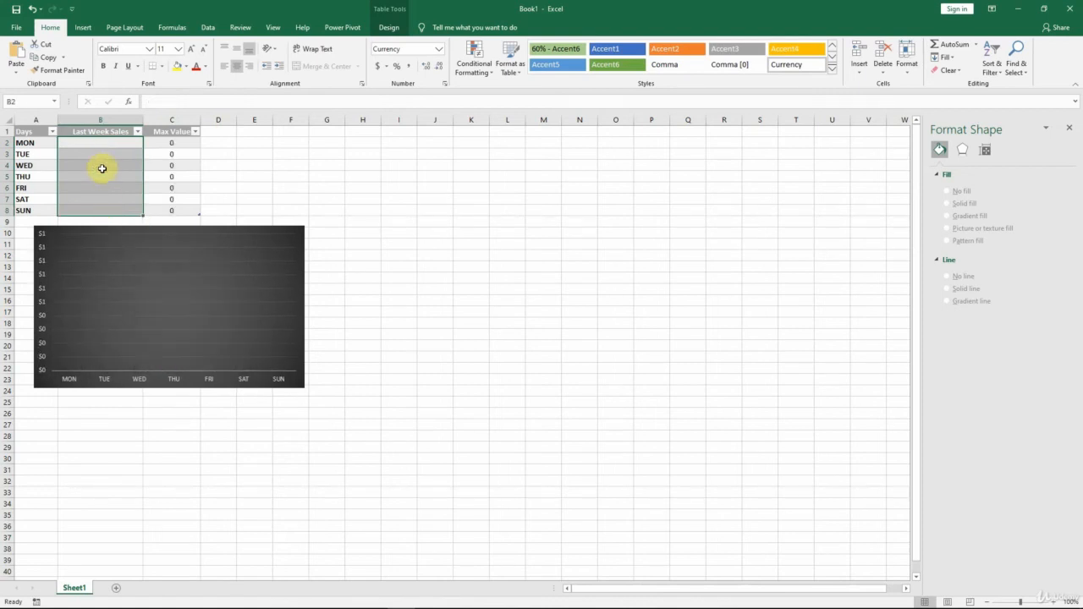
pyautogui.click(103, 142)
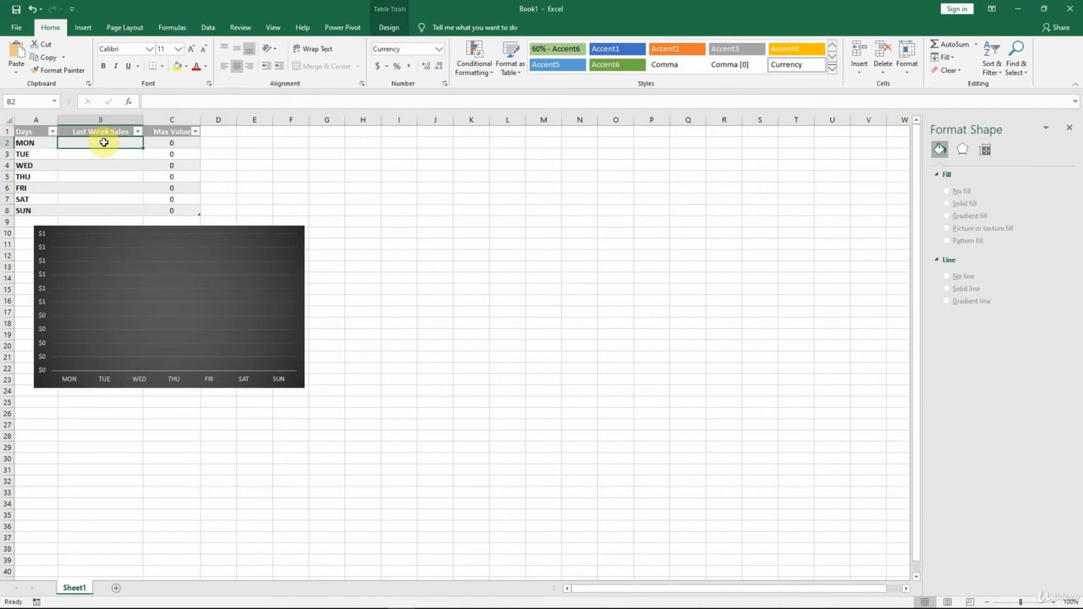
pyautogui.click(156, 100)
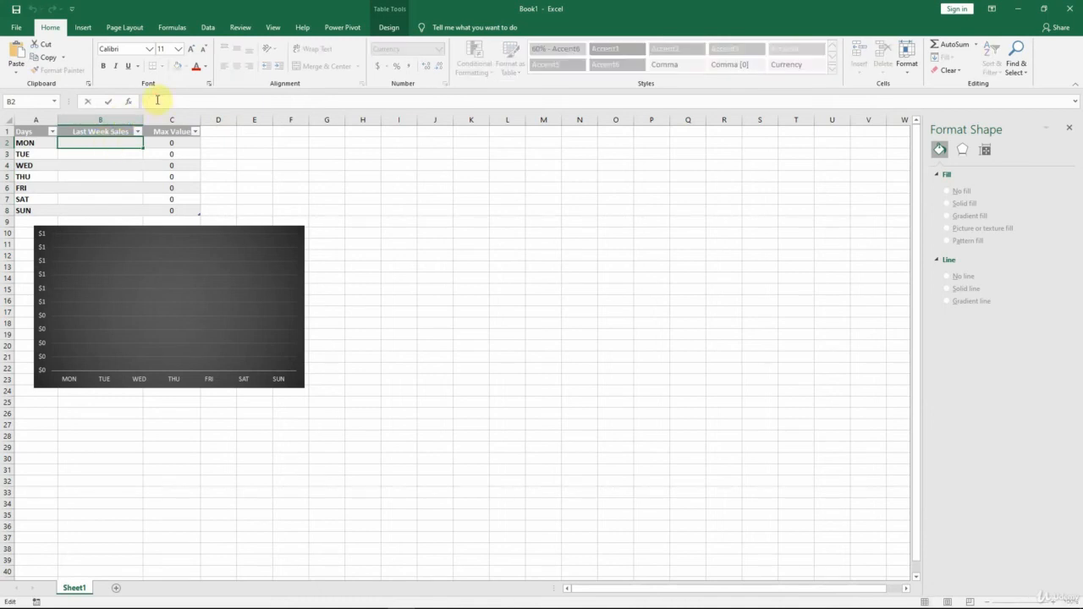
pyautogui.rightClick(157, 100)
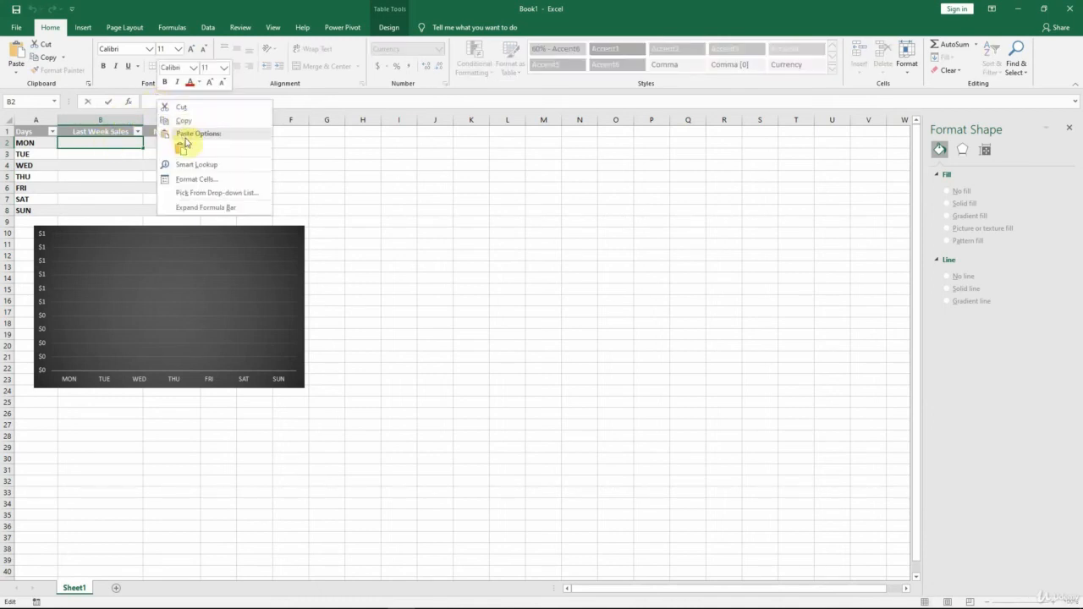
pyautogui.click(182, 149)
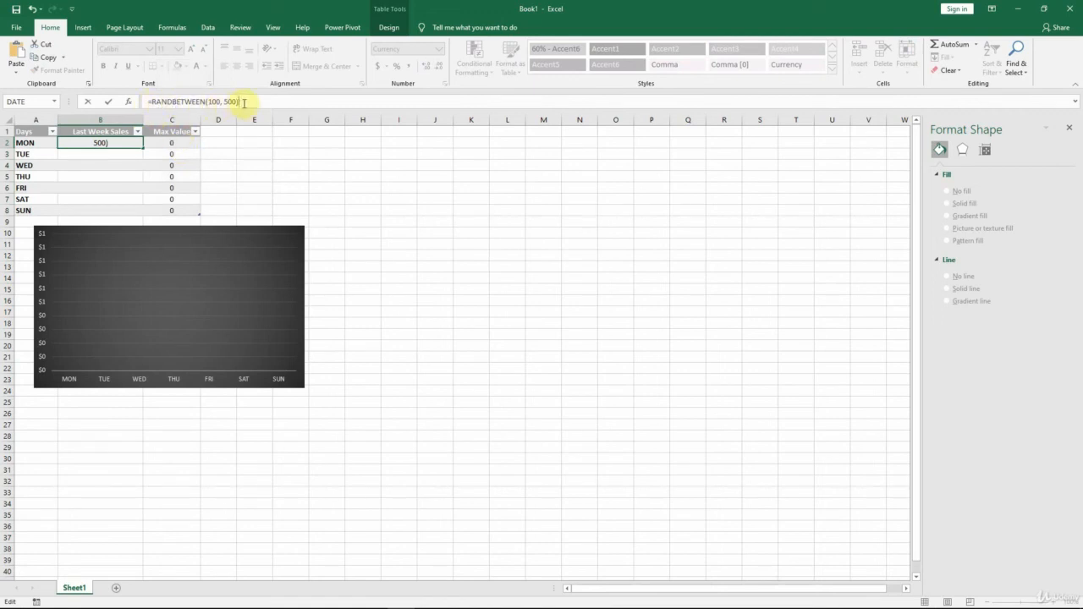
pyautogui.press('Return')
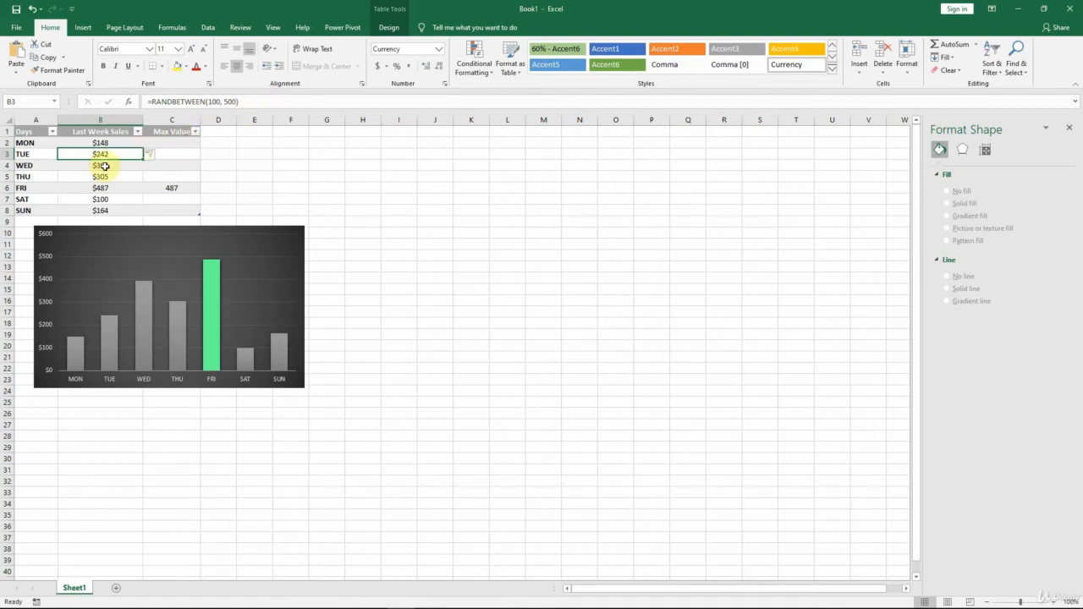
pyautogui.click(104, 166)
pyautogui.click(103, 177)
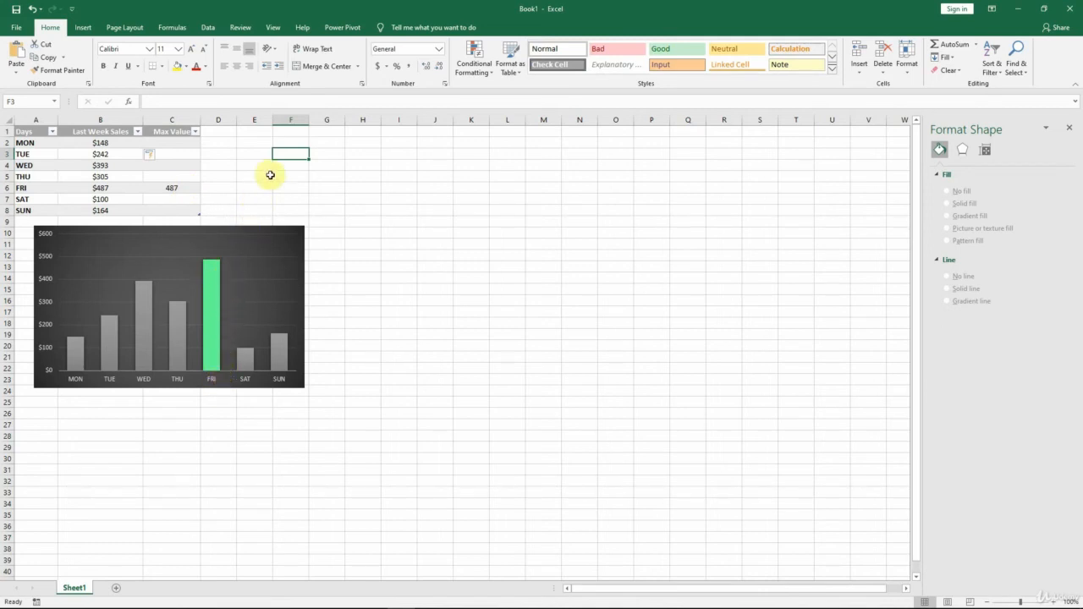
# Recalculate the sheet repeatedly to generate new random sales and check which column the chart highlights each time
pyautogui.press('F9')
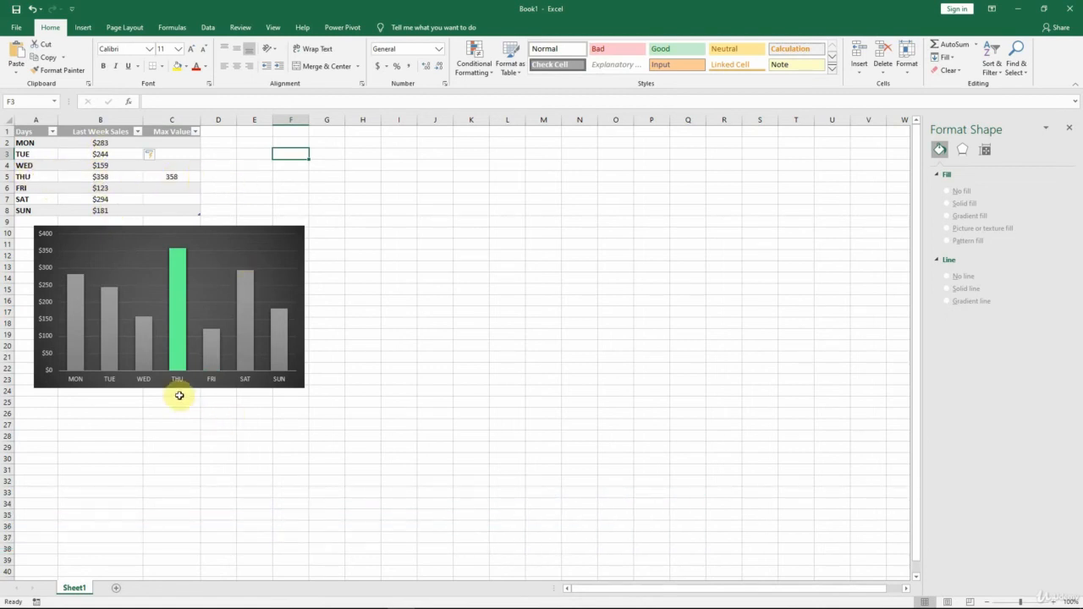
pyautogui.moveTo(180, 270)
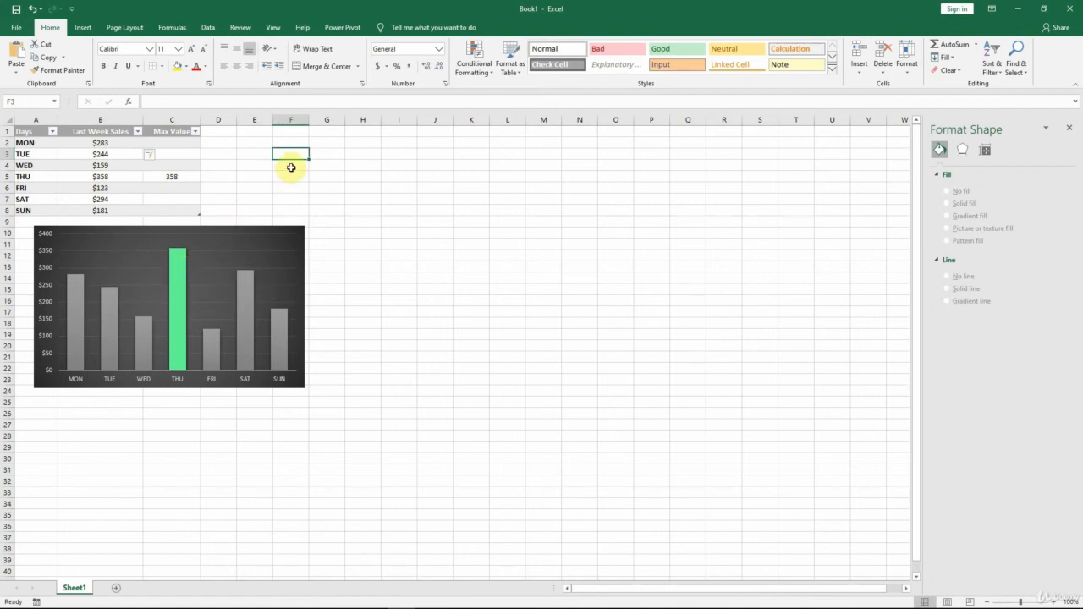
pyautogui.press('F9')
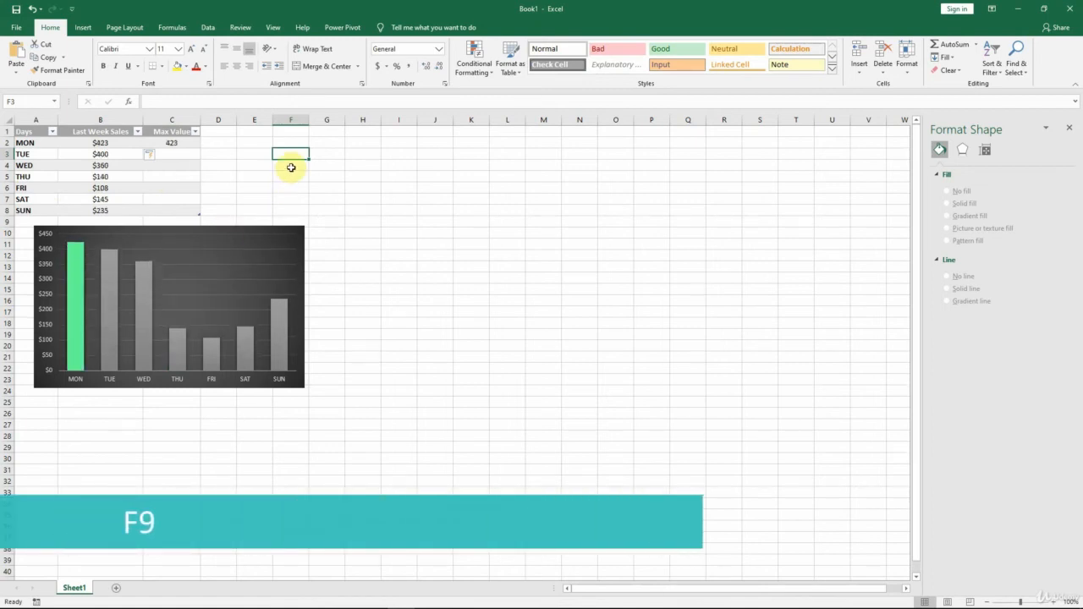
pyautogui.press('F9')
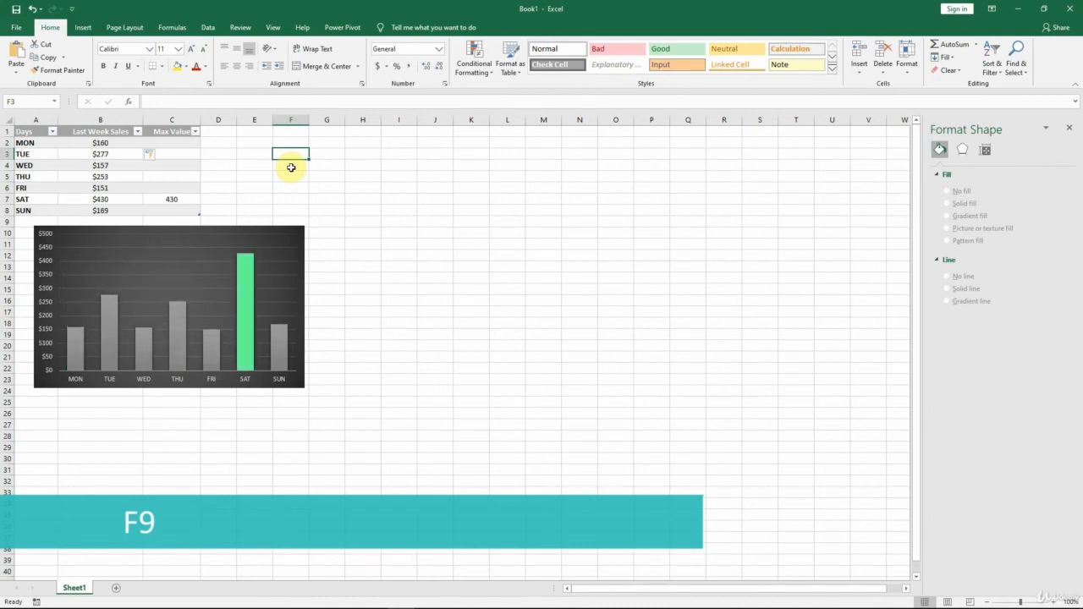
pyautogui.press('F9')
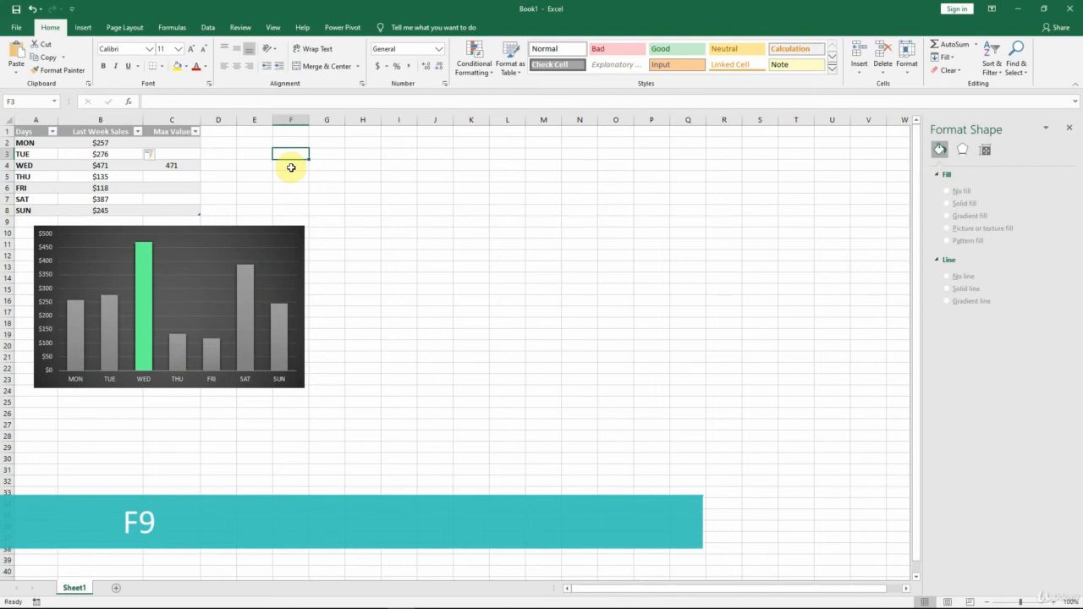
pyautogui.press('F9')
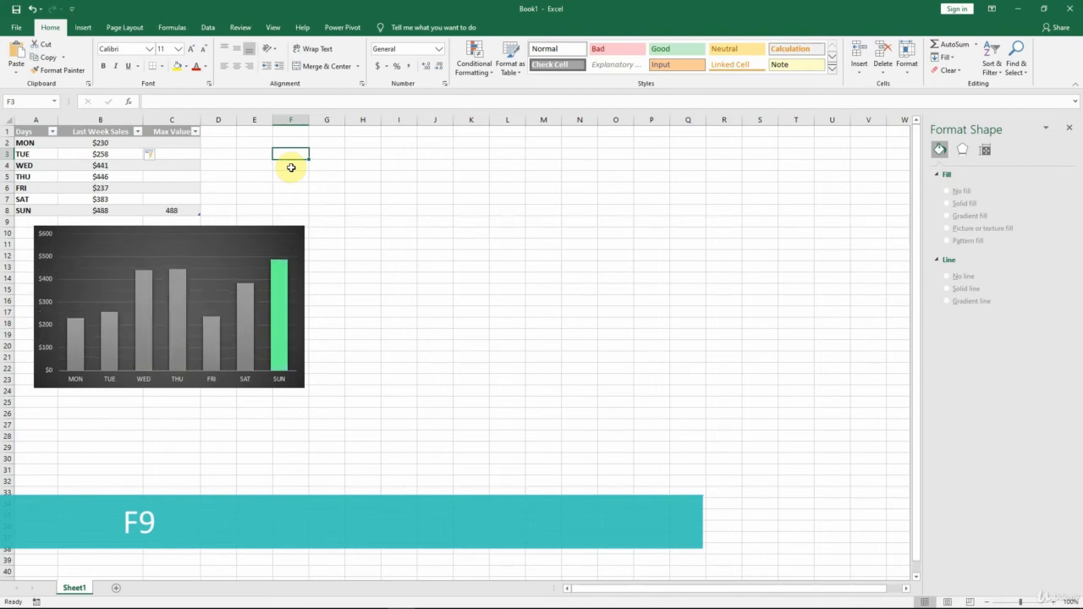
pyautogui.press('F9')
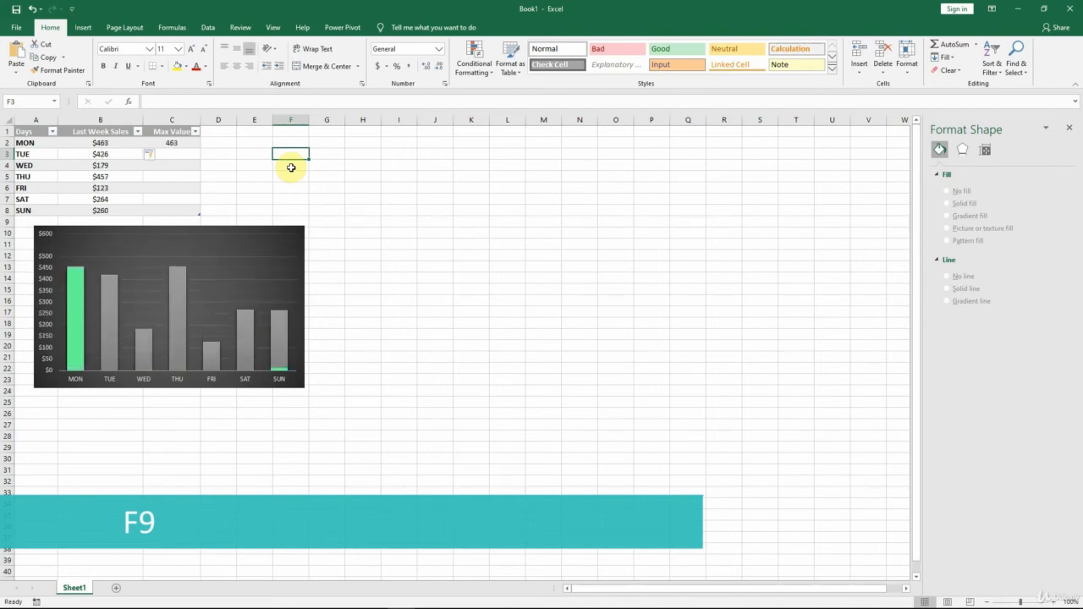
pyautogui.press('F9')
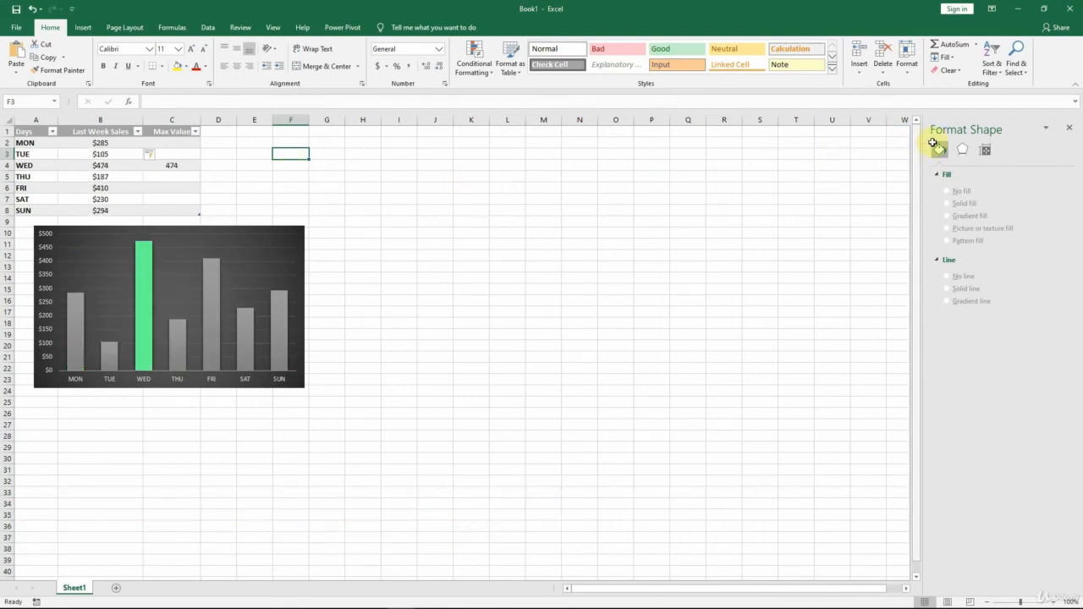
# Close the shape formatting pane and add a title to the sales chart
pyautogui.click(1069, 131)
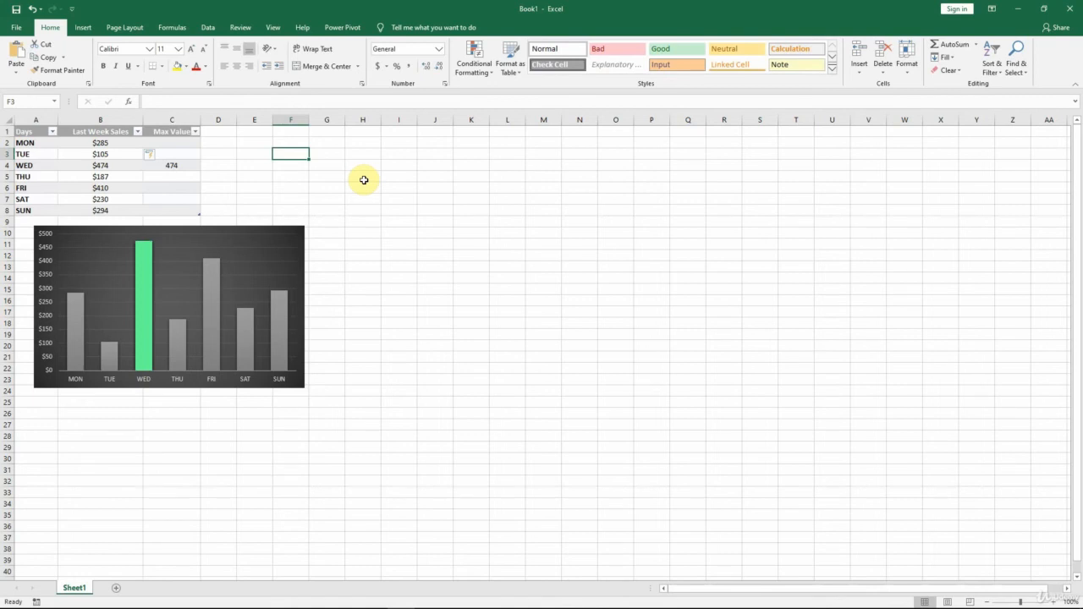
pyautogui.click(272, 228)
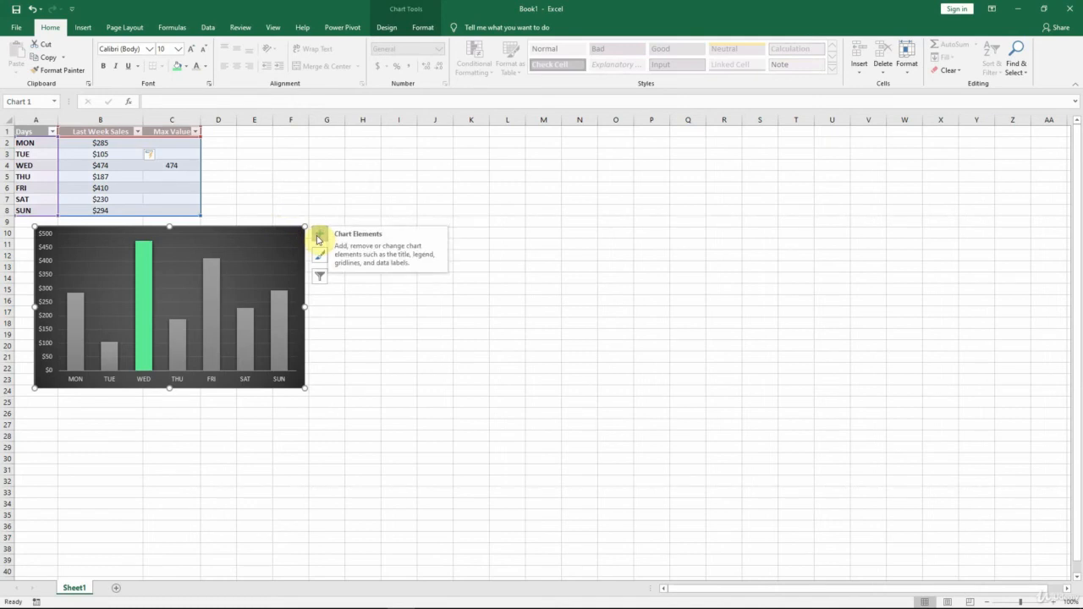
pyautogui.click(318, 237)
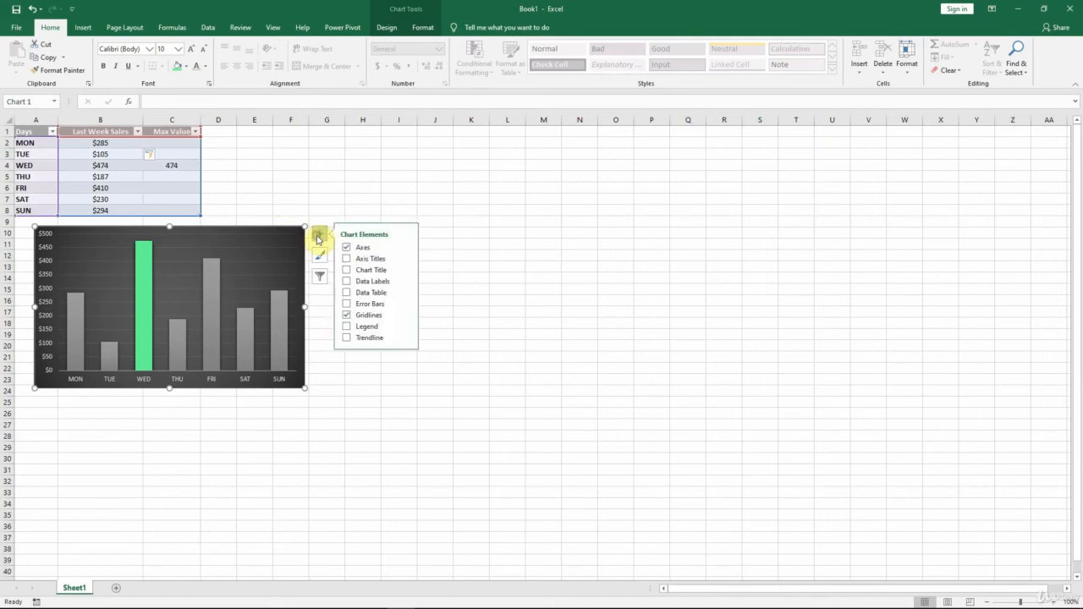
pyautogui.click(348, 270)
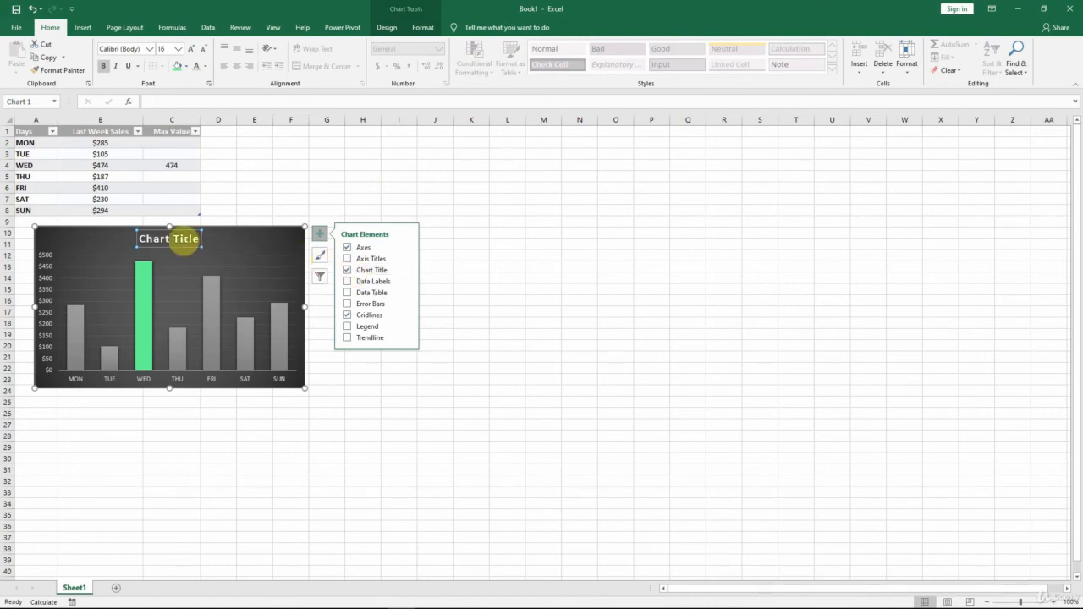
# Link the chart title to the Last Week Sales header in B1 and deselect the chart
pyautogui.click(169, 239)
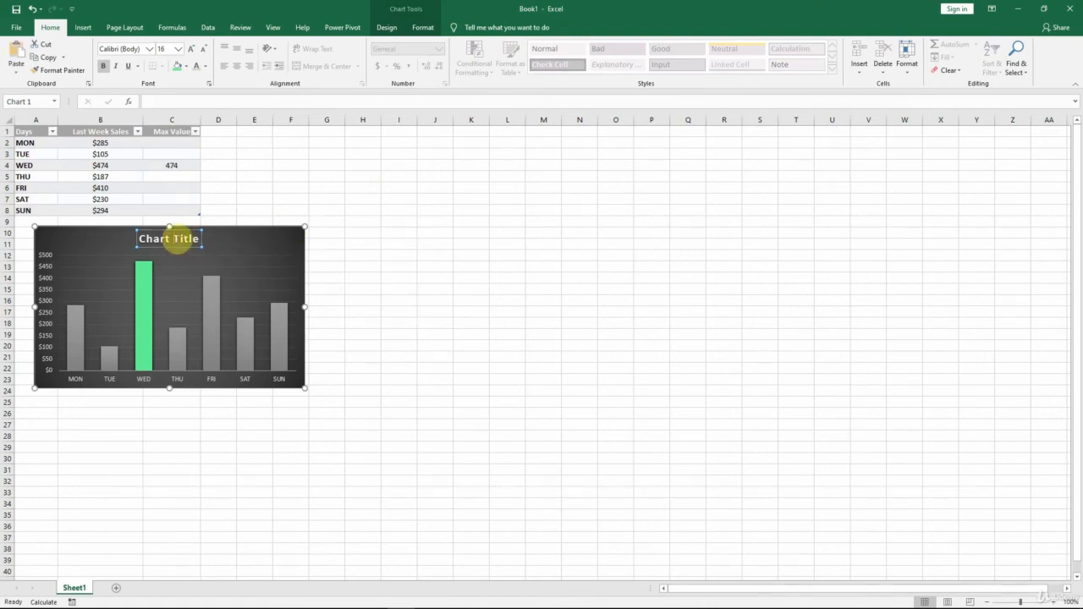
pyautogui.moveTo(198, 239); pyautogui.dragTo(165, 240)
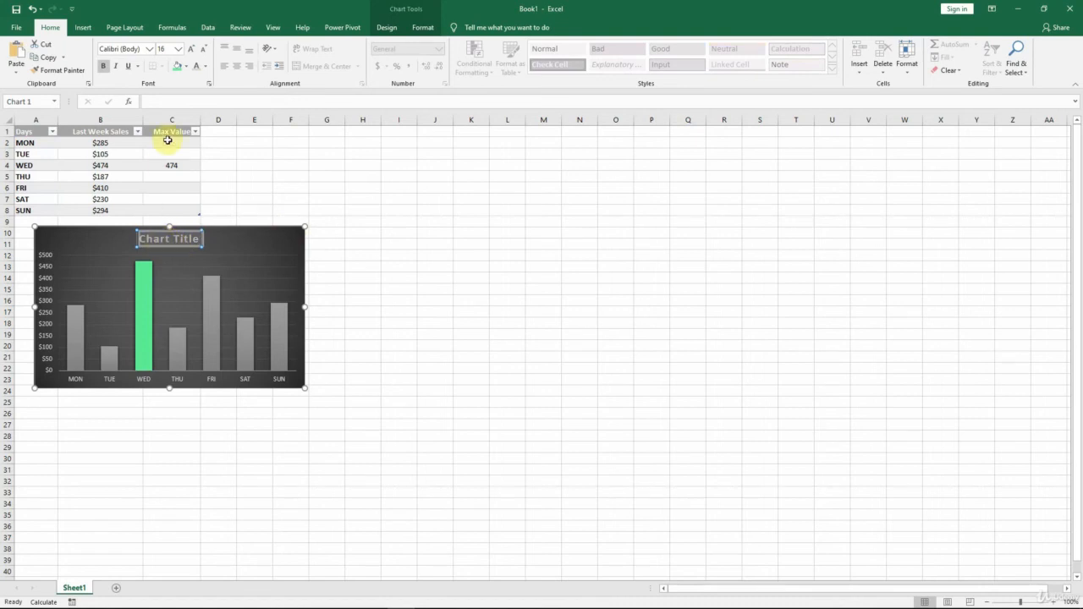
pyautogui.click(167, 101)
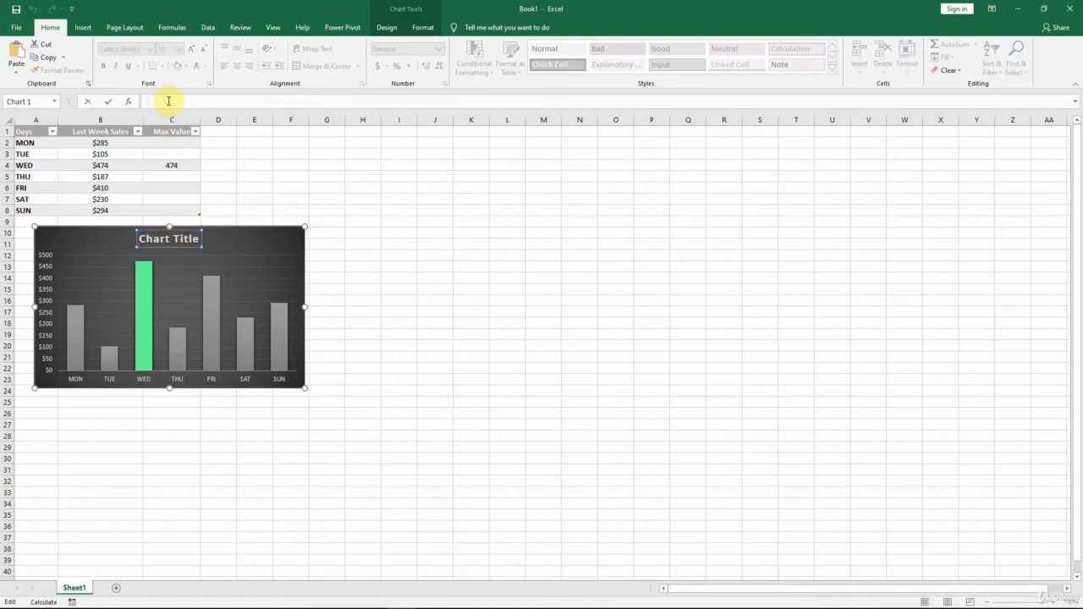
pyautogui.write('=')
pyautogui.click(110, 132)
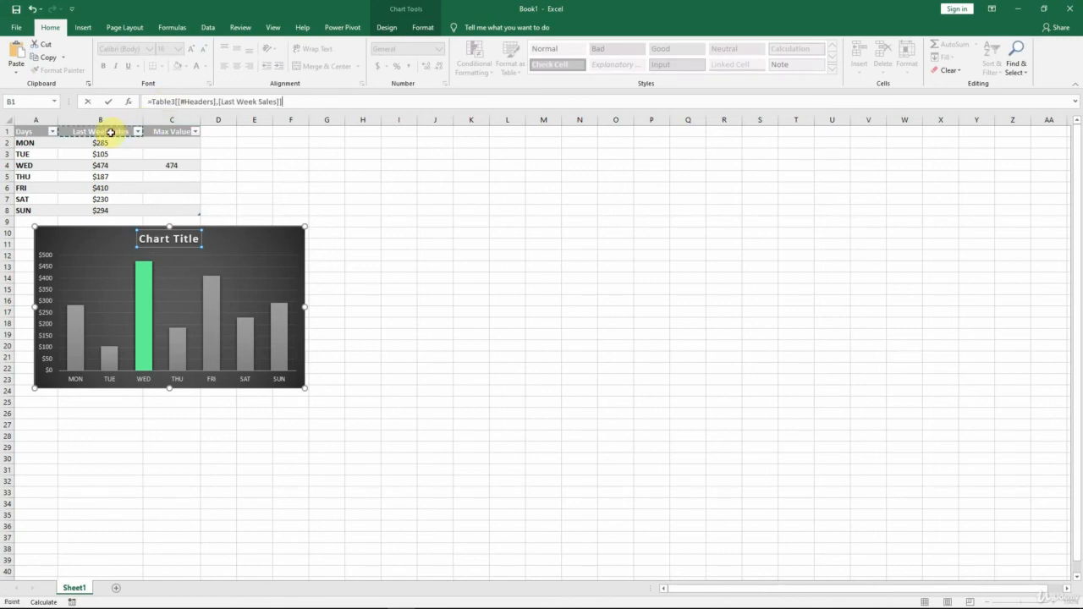
pyautogui.press('Return')
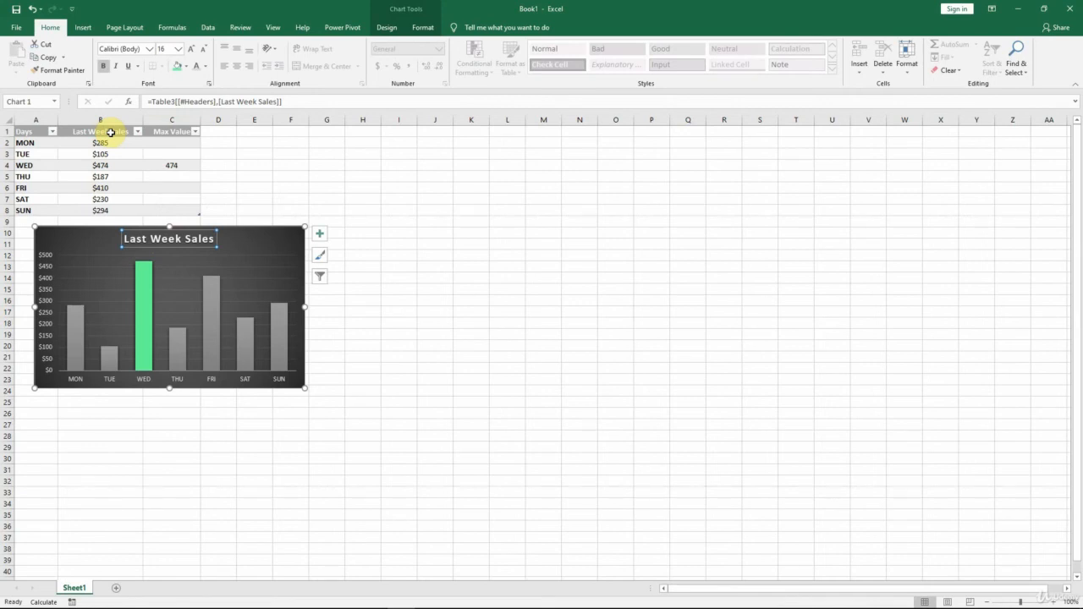
pyautogui.click(279, 150)
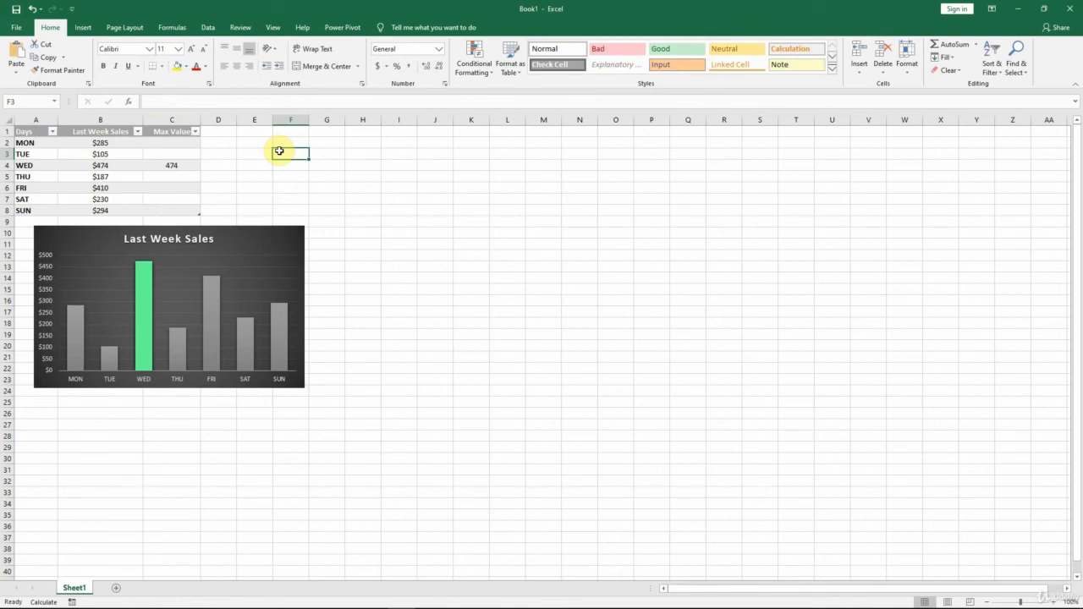
# Save the workbook as "Highlight Max Value on a Chart" in the Highlight Max Value on a Chart folder as an Excel Workbook
pyautogui.click(16, 10)
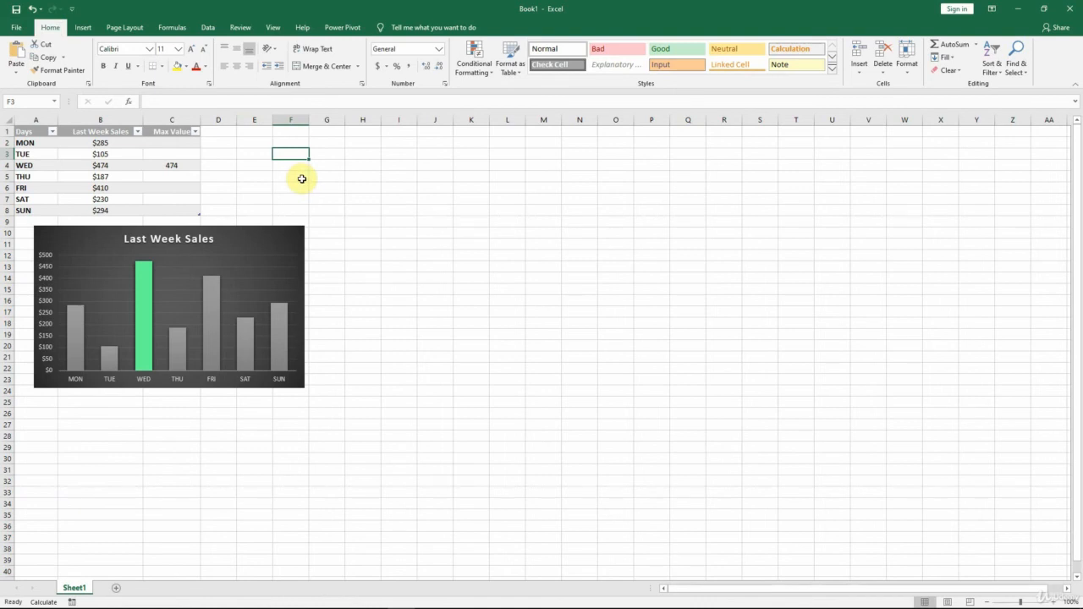
pyautogui.press('F12')
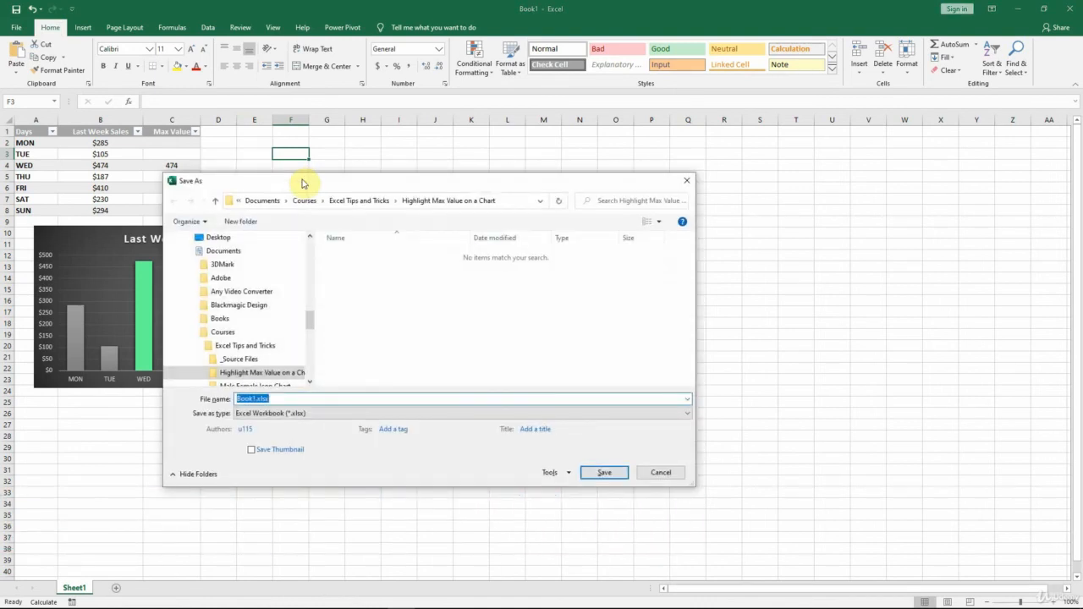
pyautogui.write('Highlight Max')
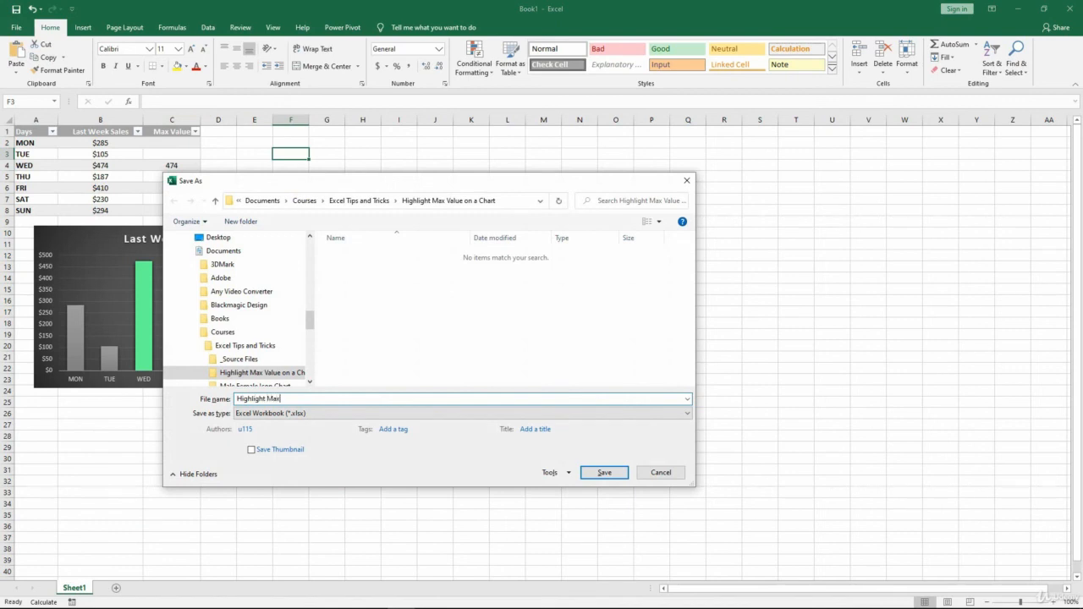
pyautogui.write(' Value on a Chart')
pyautogui.click(603, 472)
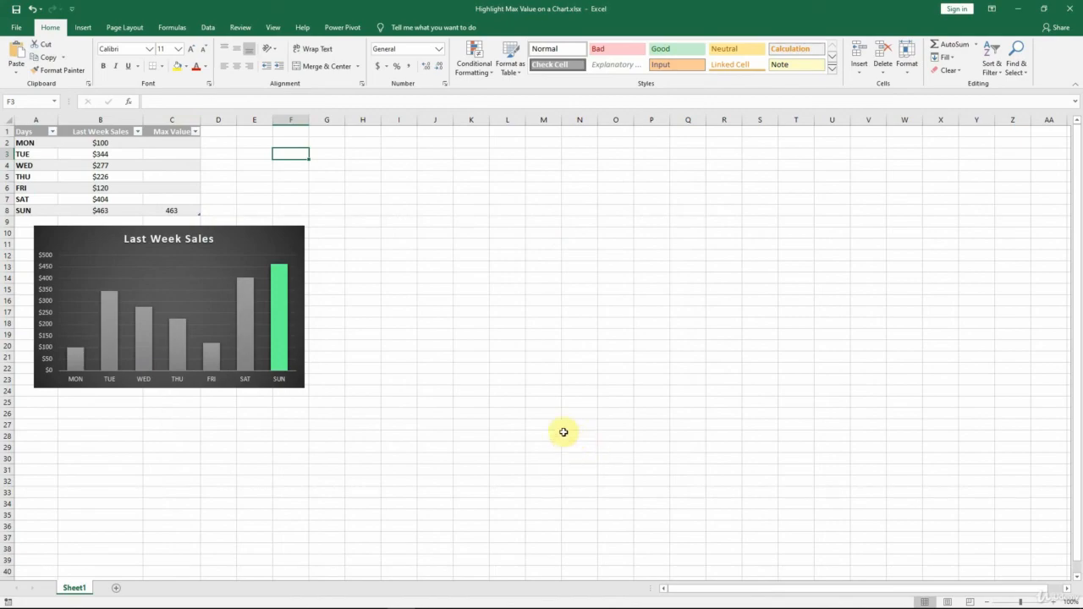
# Review the AutoRecover settings in the workbook save options and close the options dialog
pyautogui.click(18, 28)
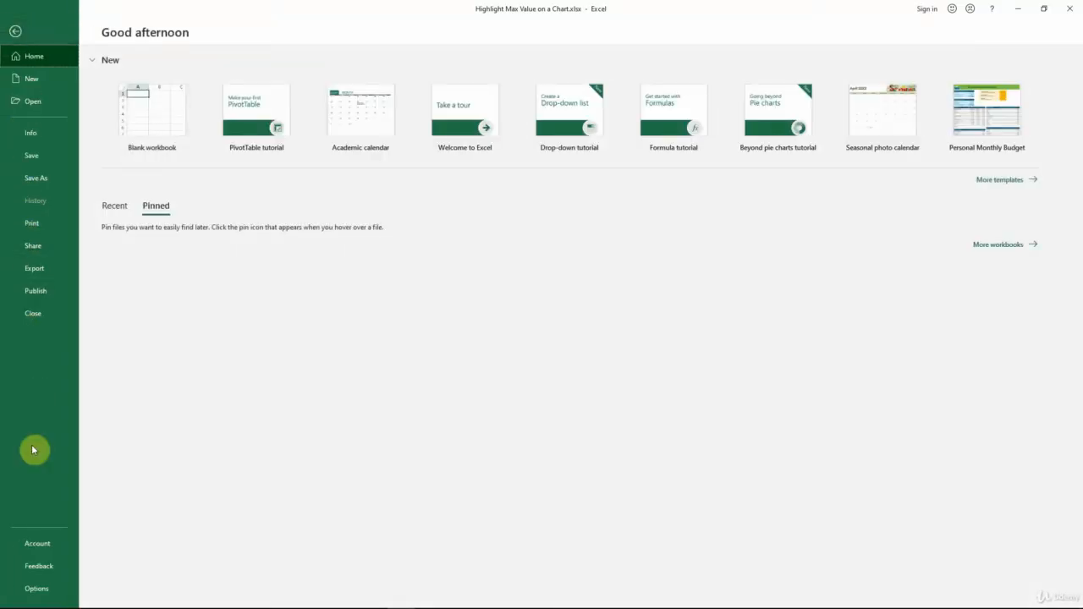
pyautogui.click(34, 598)
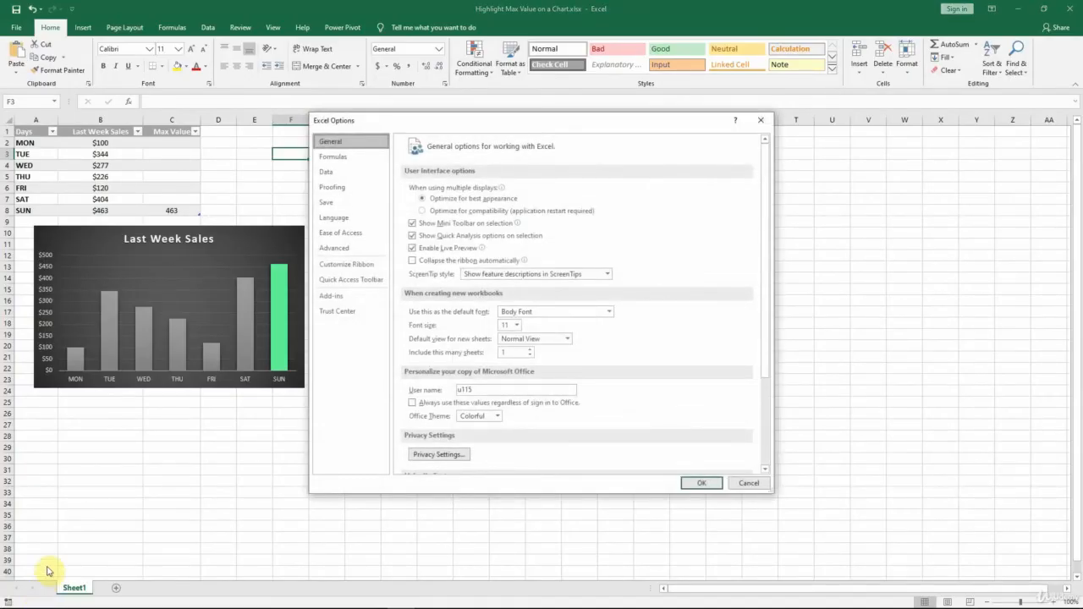
pyautogui.click(337, 208)
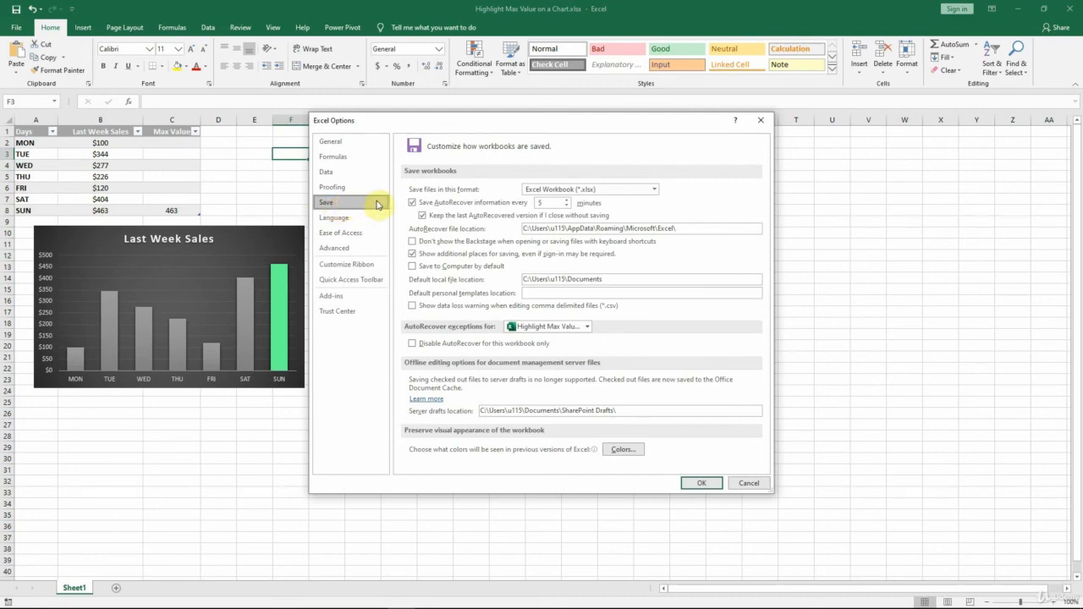
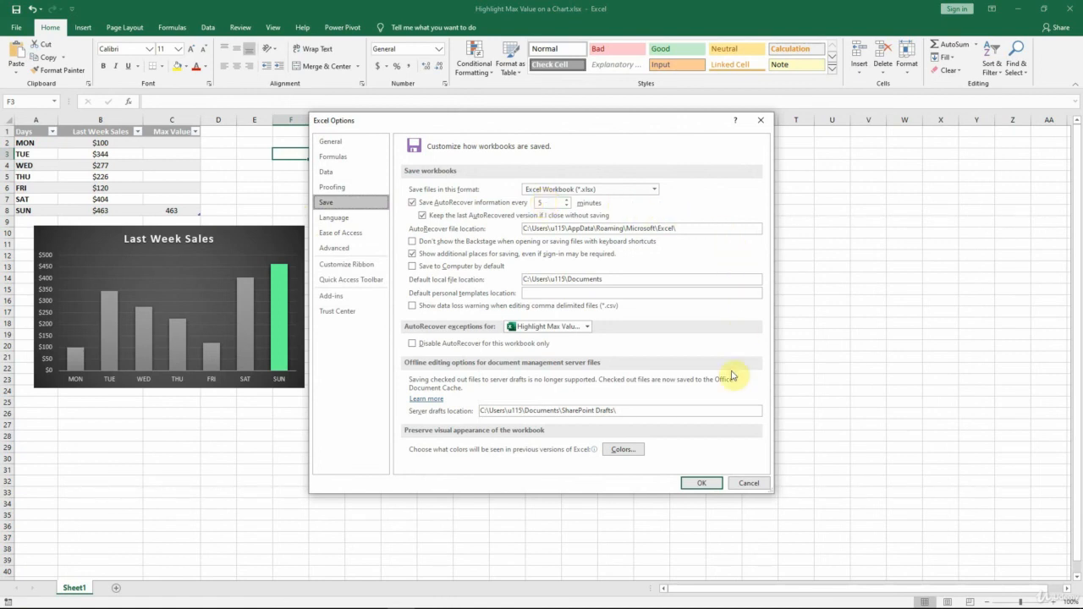
pyautogui.click(701, 485)
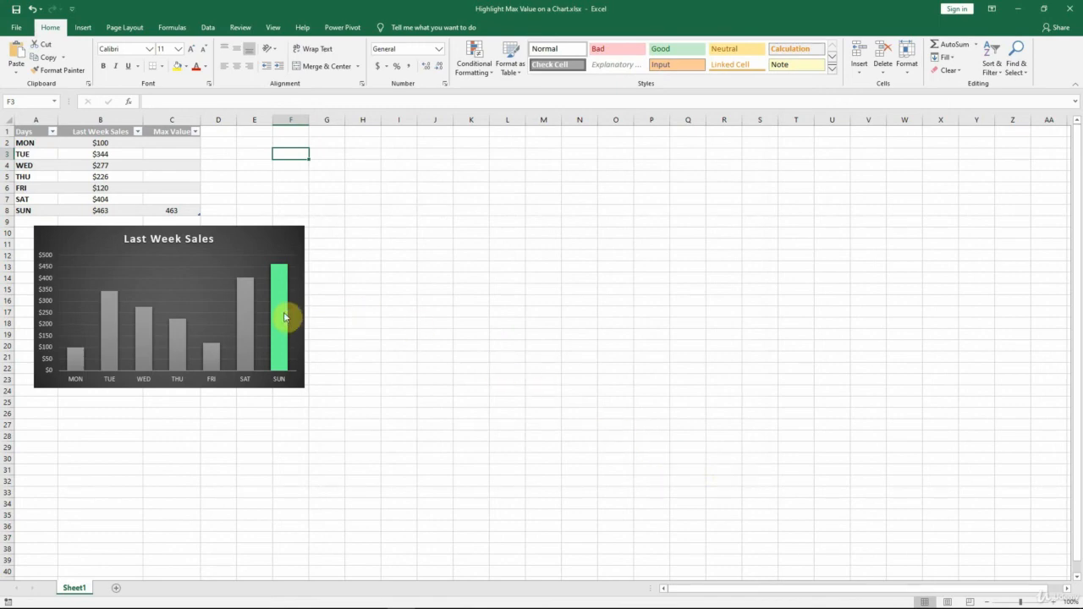
# Change the fill of the chart's Max Value series to a standard light purple and deselect the chart
pyautogui.doubleClick(285, 317)
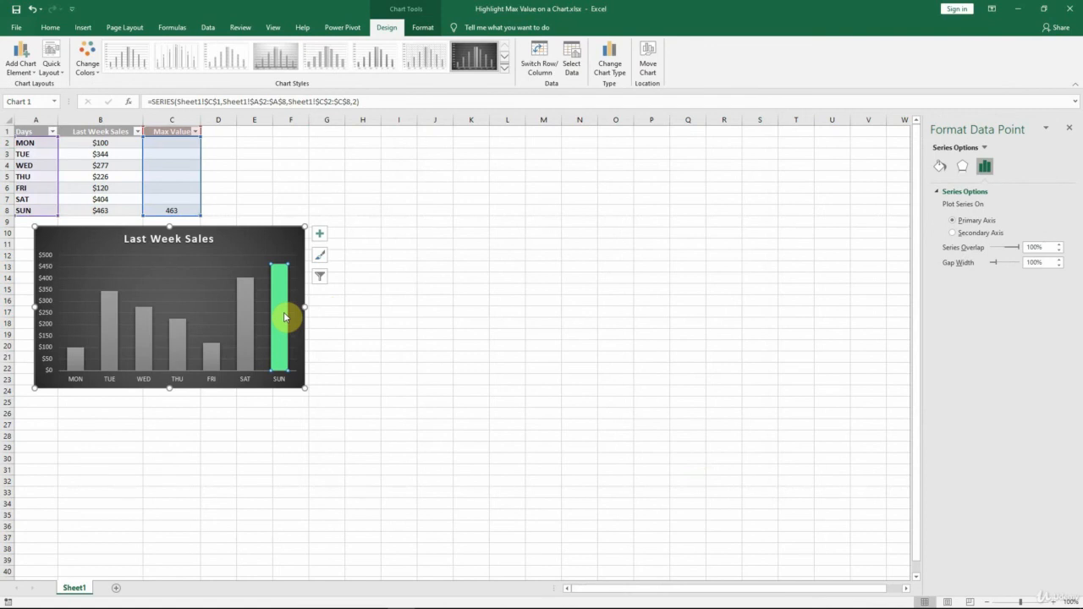
pyautogui.click(940, 169)
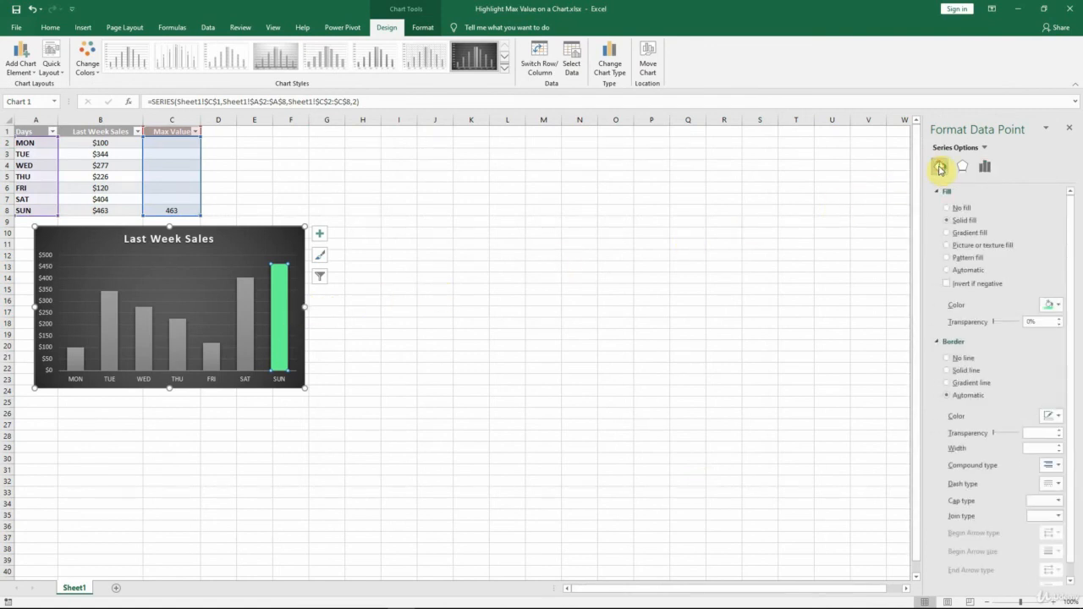
pyautogui.click(985, 148)
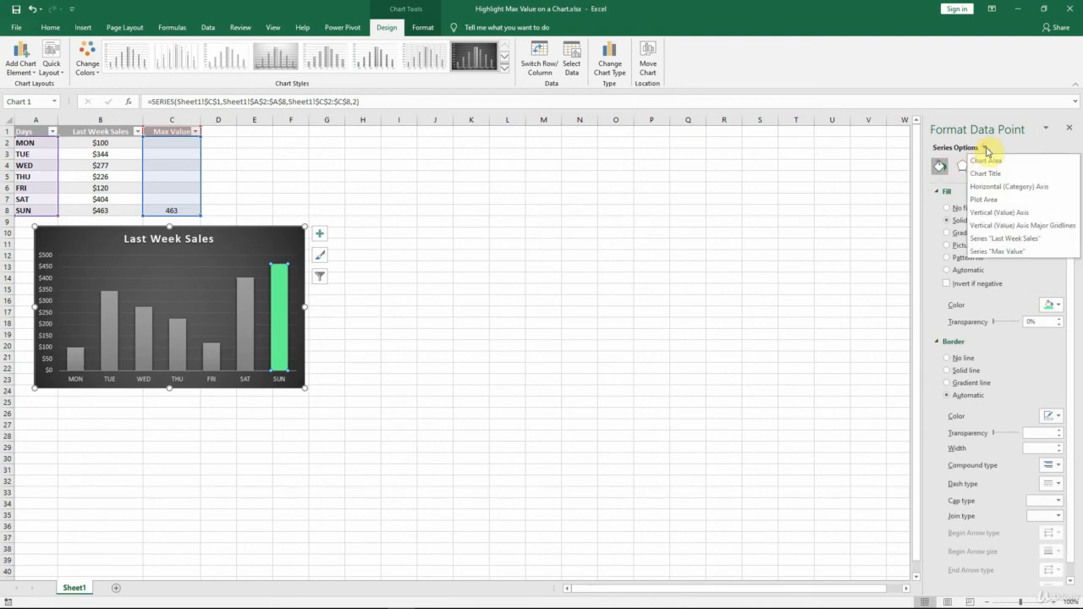
pyautogui.click(997, 252)
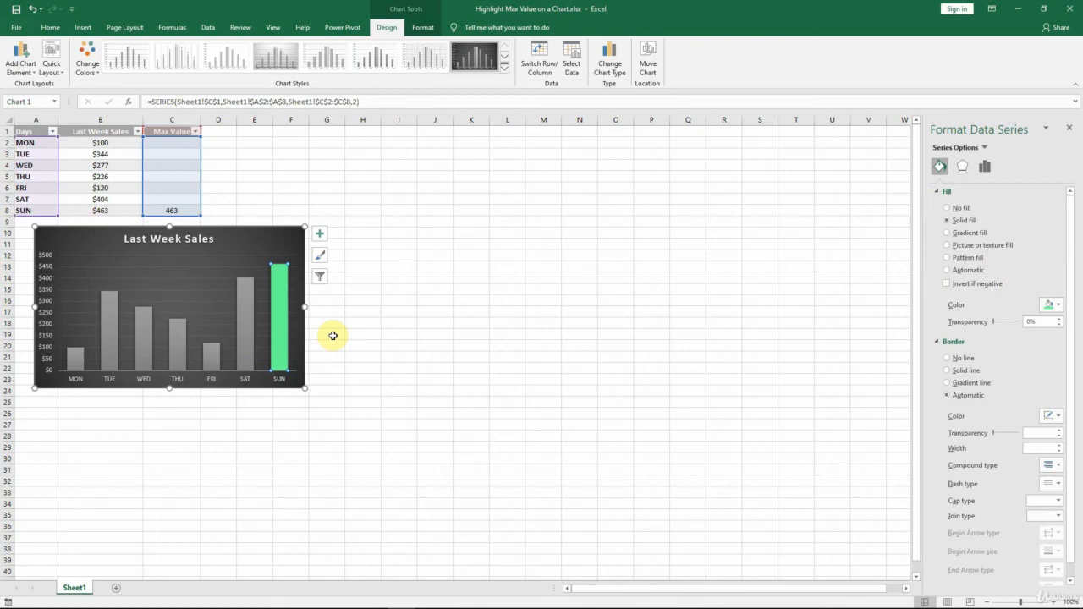
pyautogui.click(1058, 307)
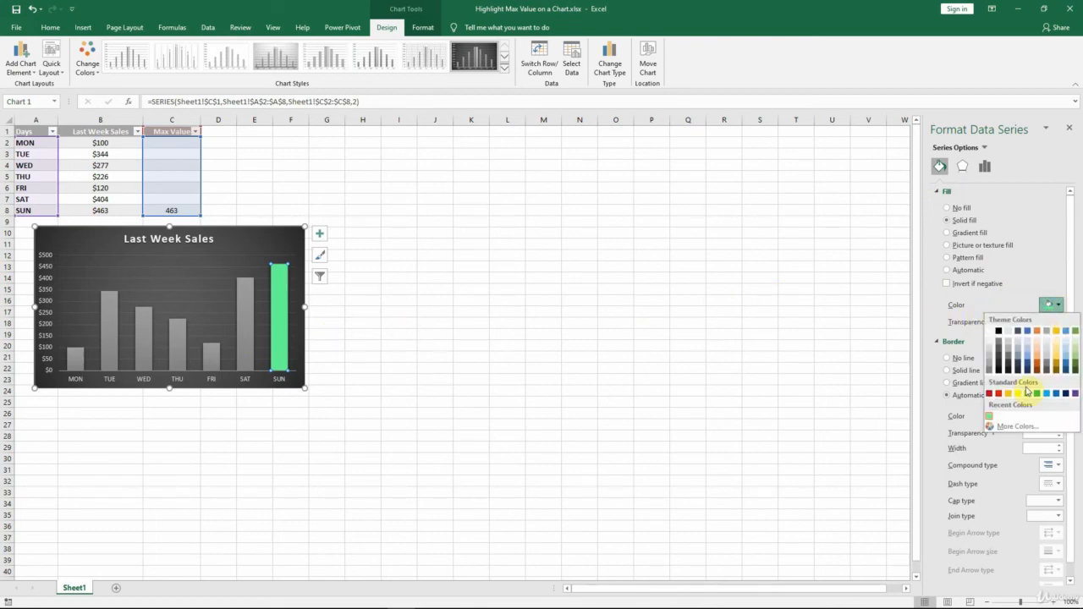
pyautogui.click(1020, 426)
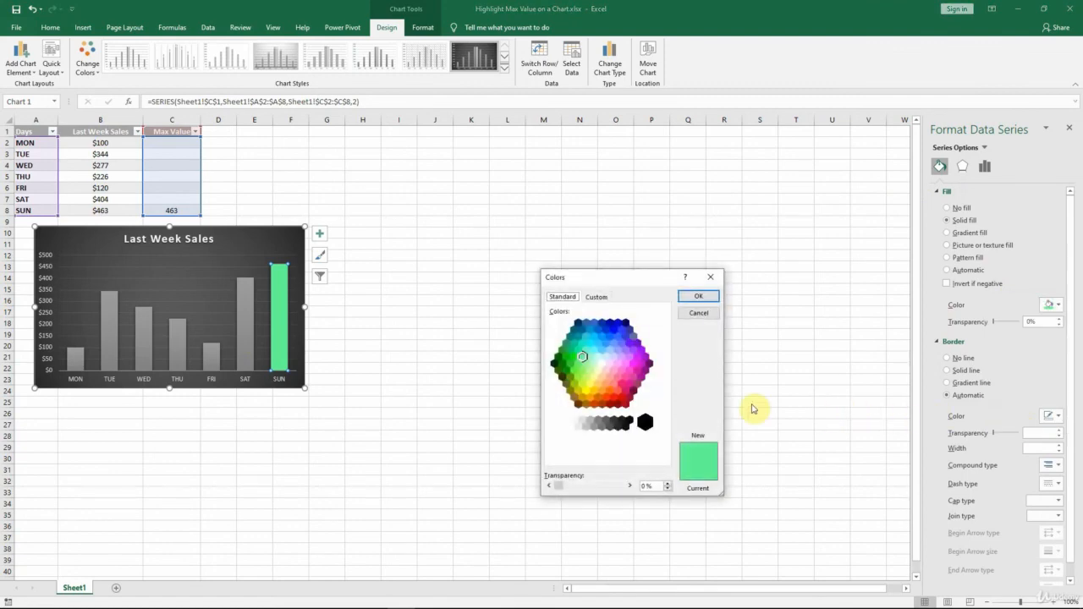
pyautogui.click(622, 358)
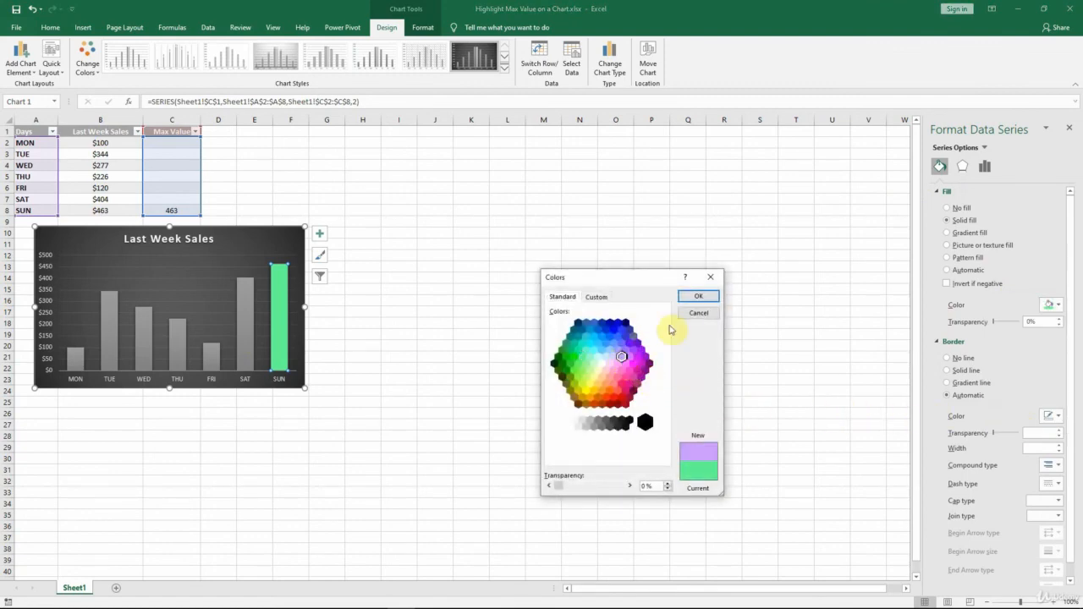
pyautogui.click(698, 295)
pyautogui.click(482, 212)
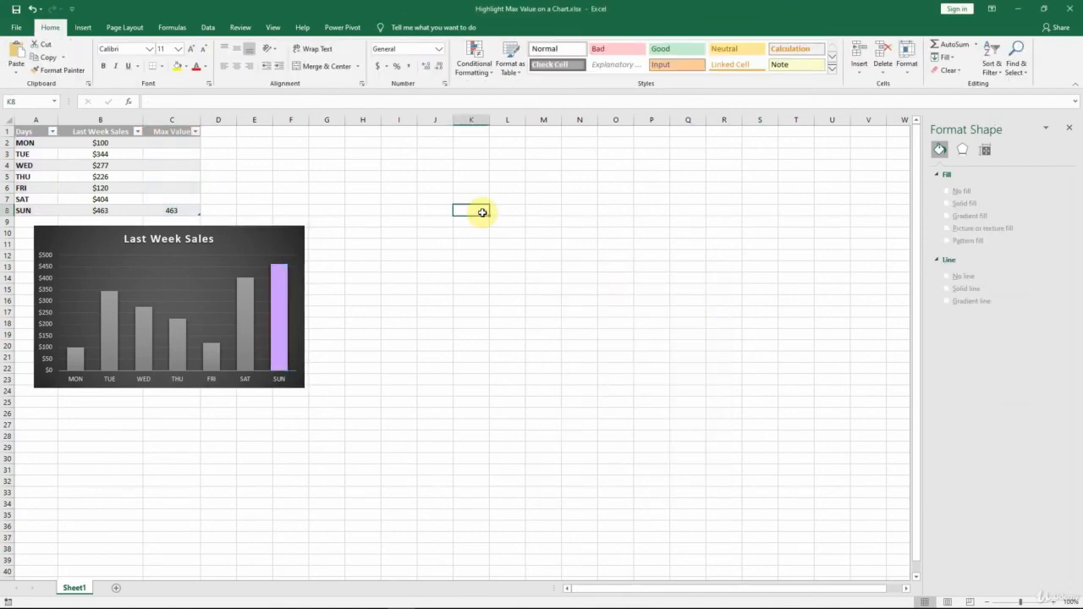
# Recalculate the sheet twice to check the purple highlight on the highest day and close the formatting pane
pyautogui.press('F9')
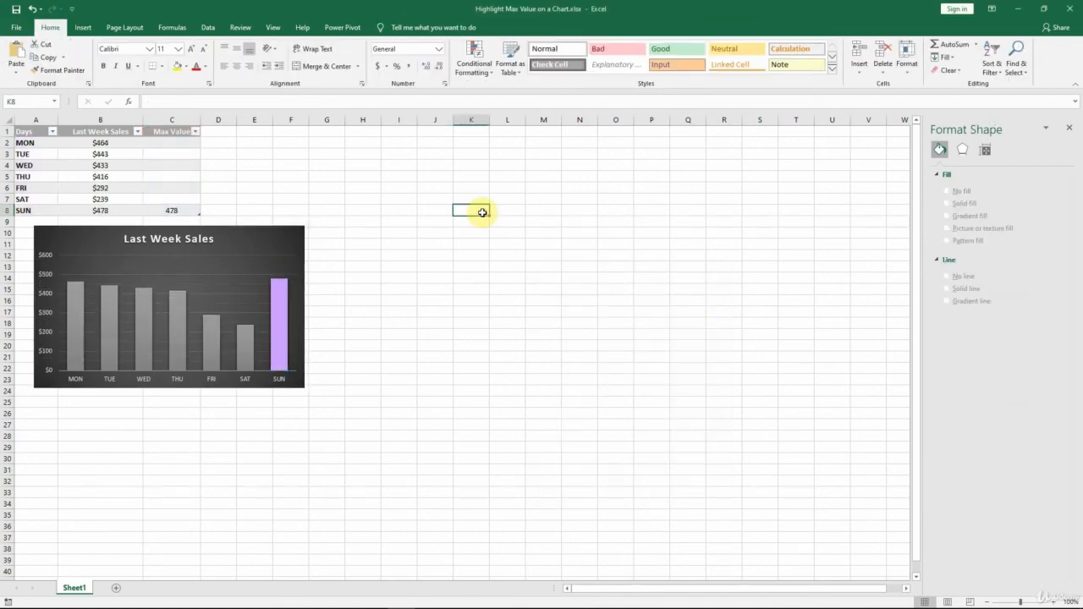
pyautogui.press('F9')
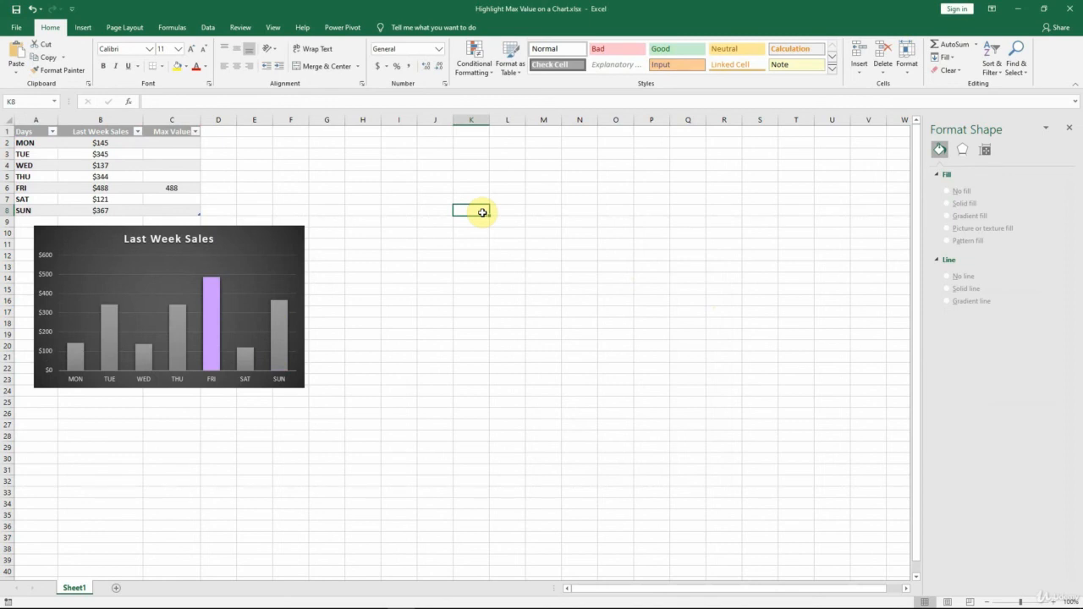
pyautogui.click(1068, 128)
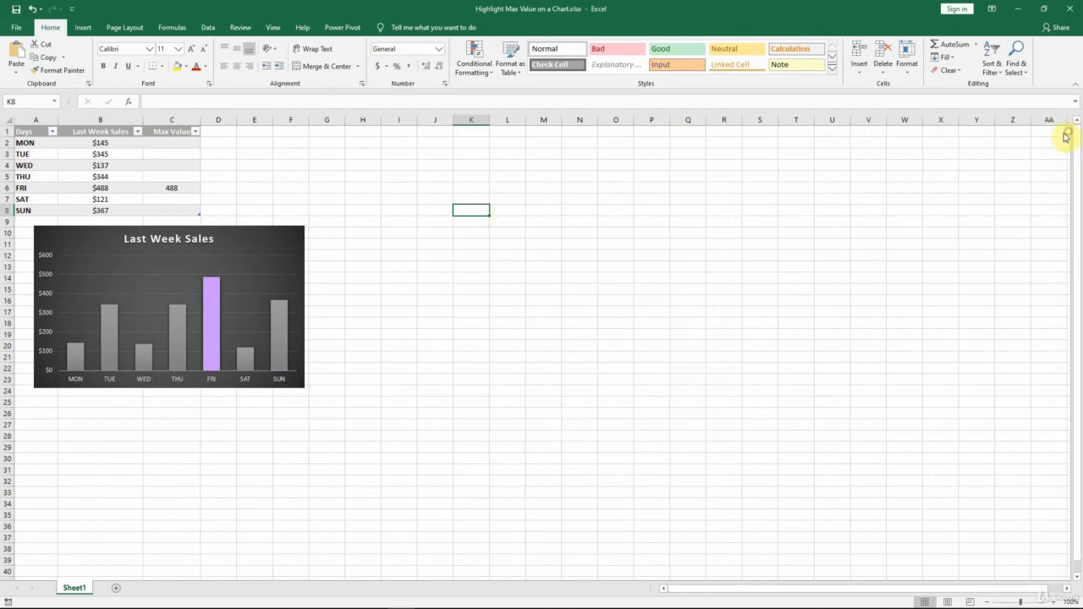
# Hide the Max Value column C and recalculate the sheet to check how the chart reacts
pyautogui.click(174, 117)
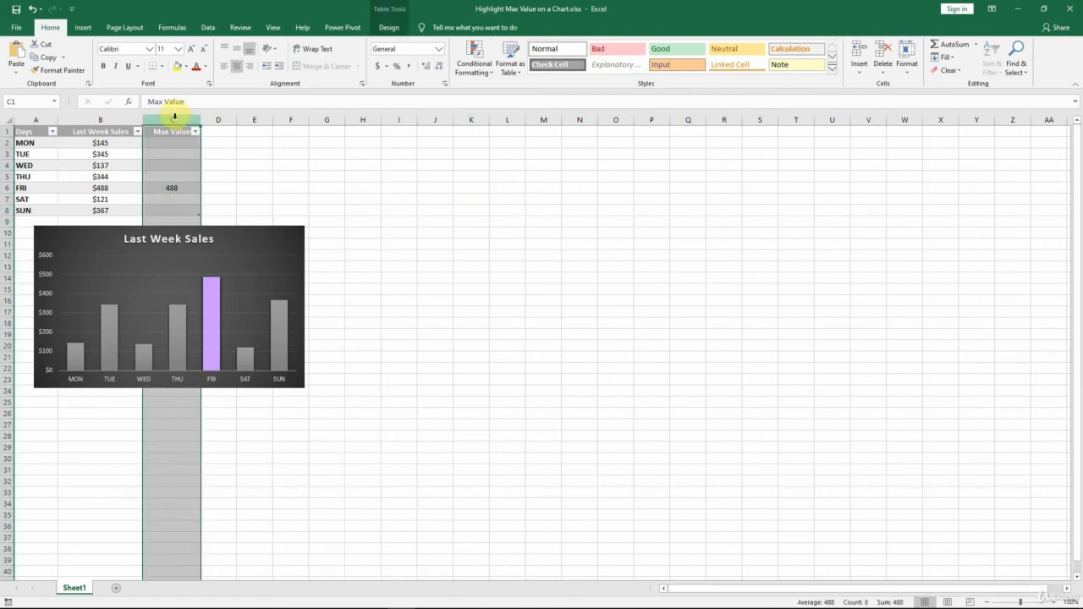
pyautogui.rightClick(174, 117)
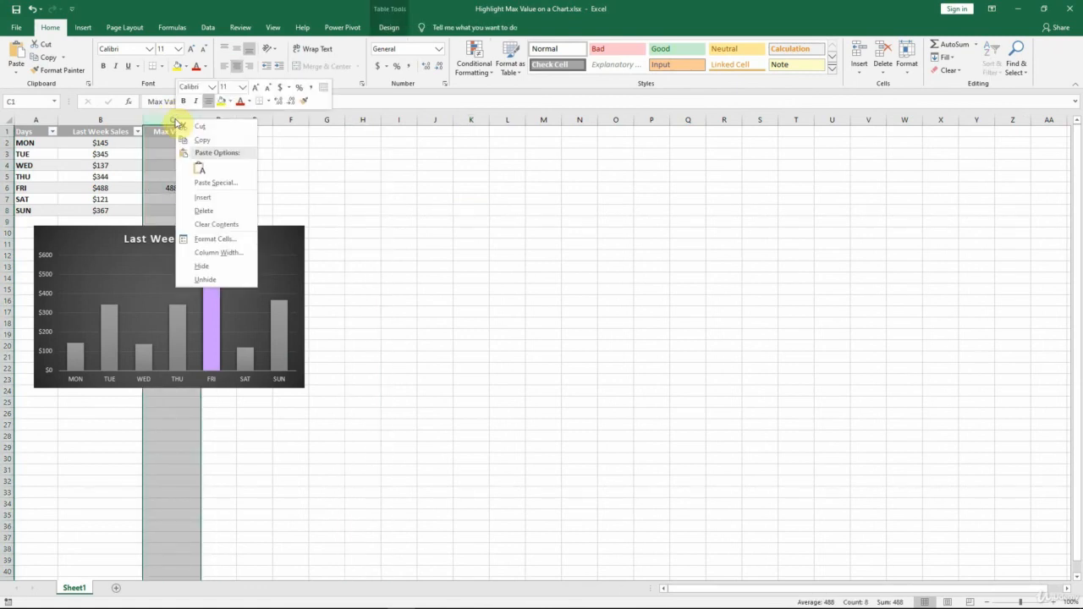
pyautogui.click(198, 267)
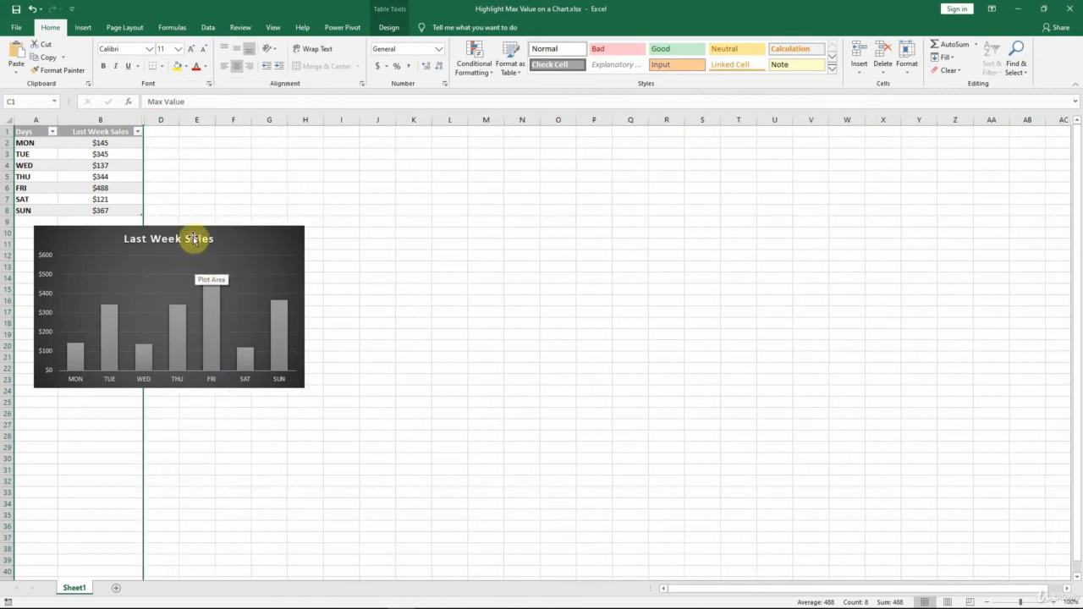
pyautogui.click(219, 141)
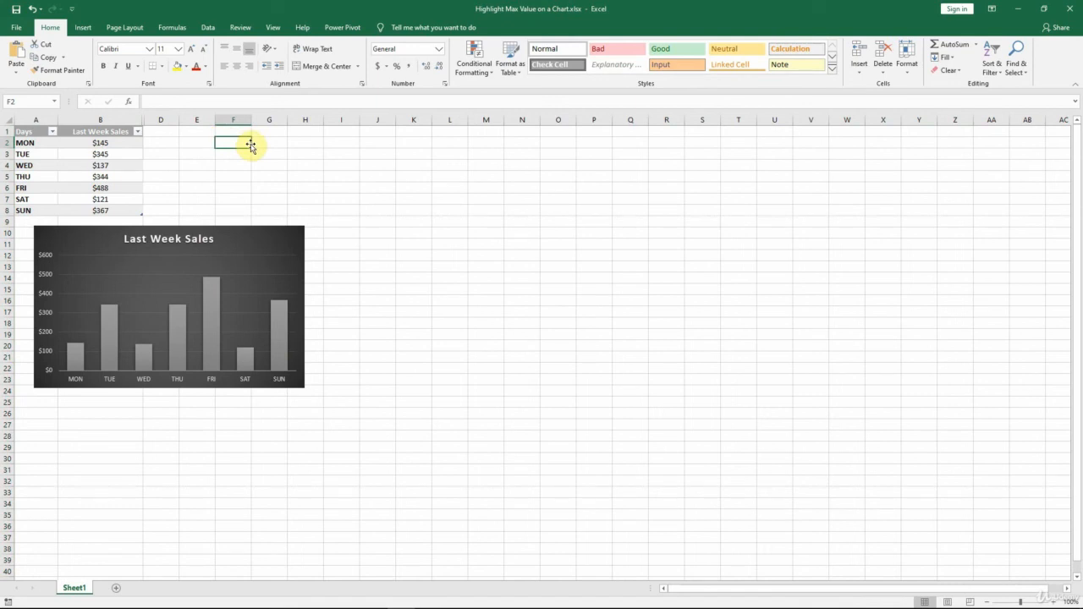
pyautogui.press('F9')
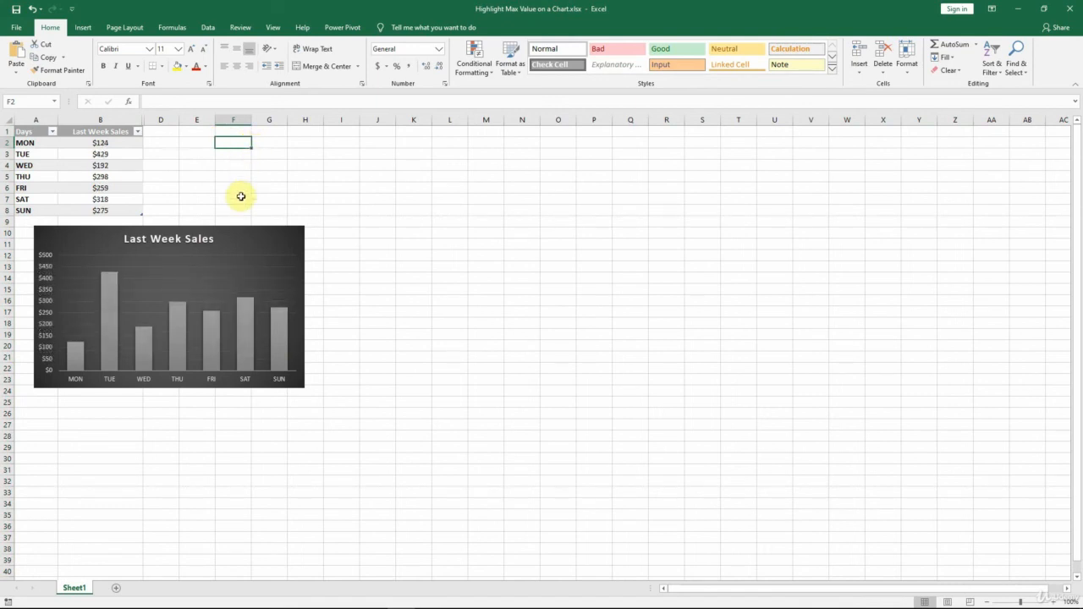
# Turn on showing data in hidden rows and columns for the sales chart's data source
pyautogui.rightClick(201, 270)
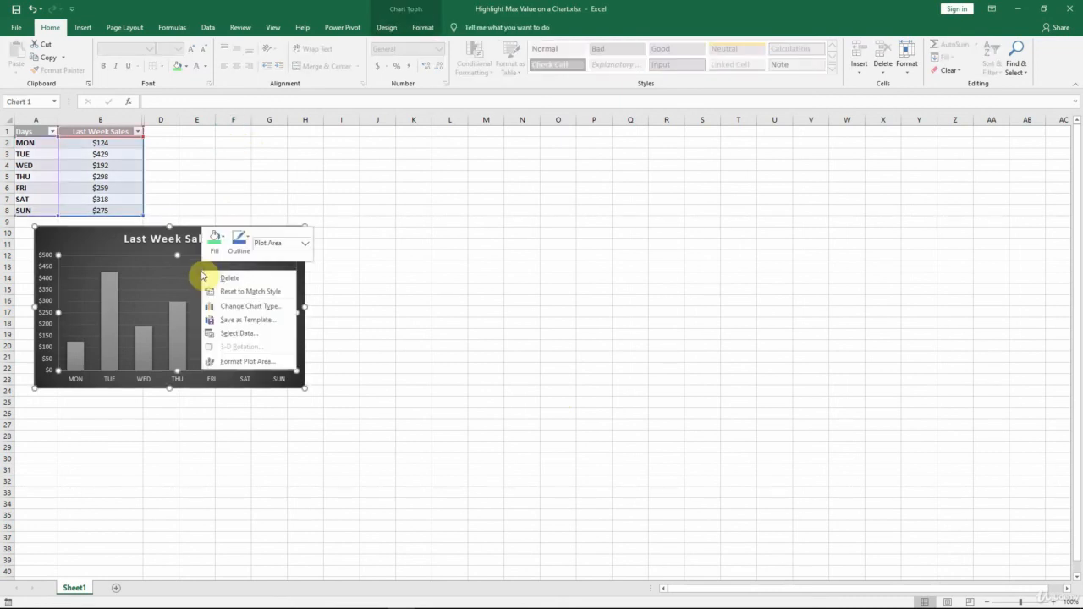
pyautogui.click(263, 336)
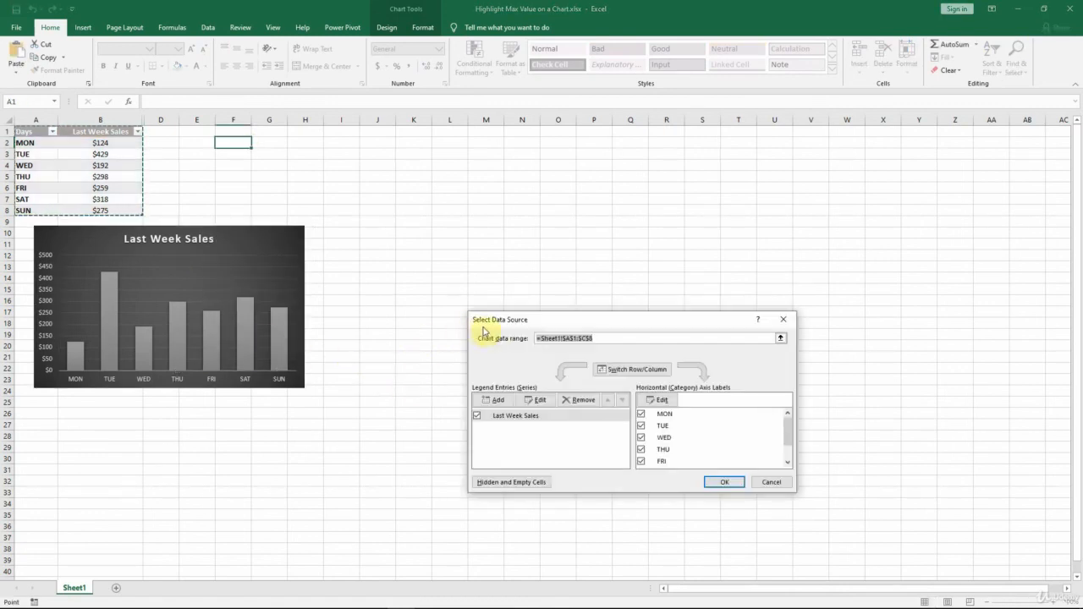
pyautogui.click(516, 485)
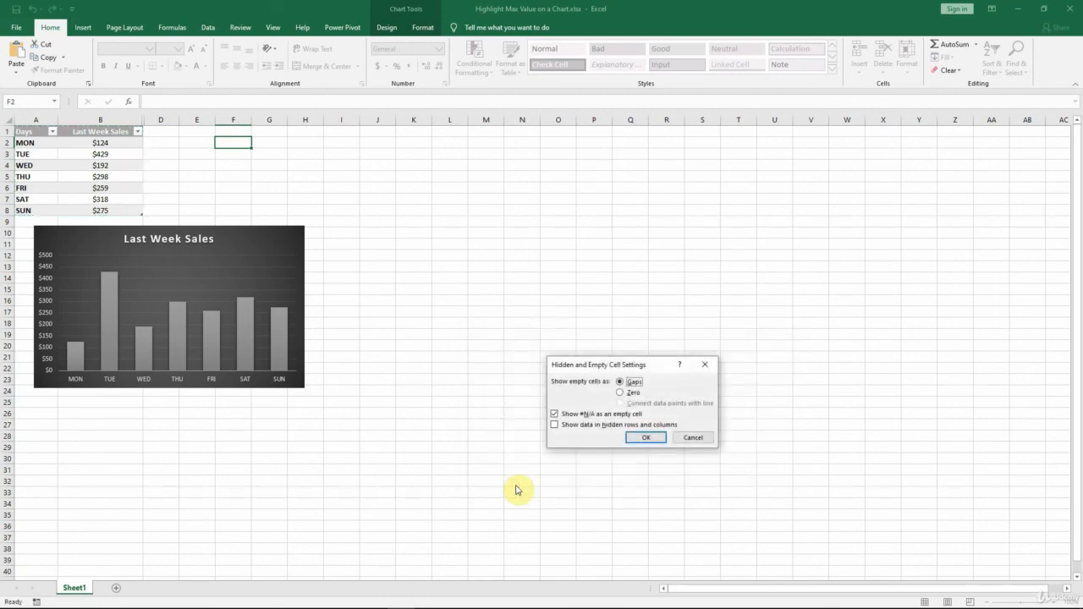
pyautogui.click(555, 424)
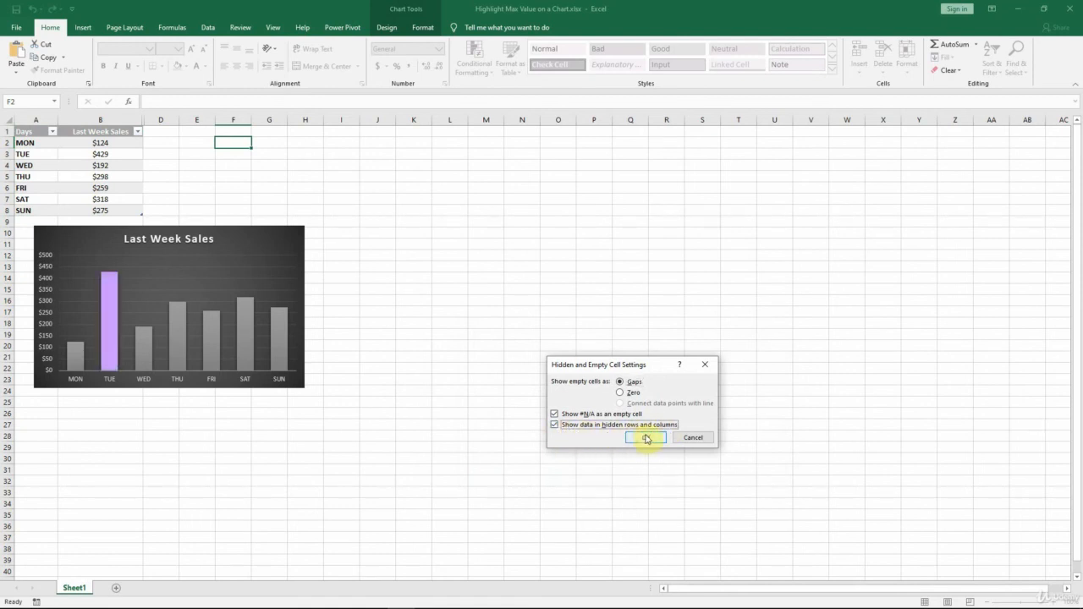
pyautogui.click(646, 439)
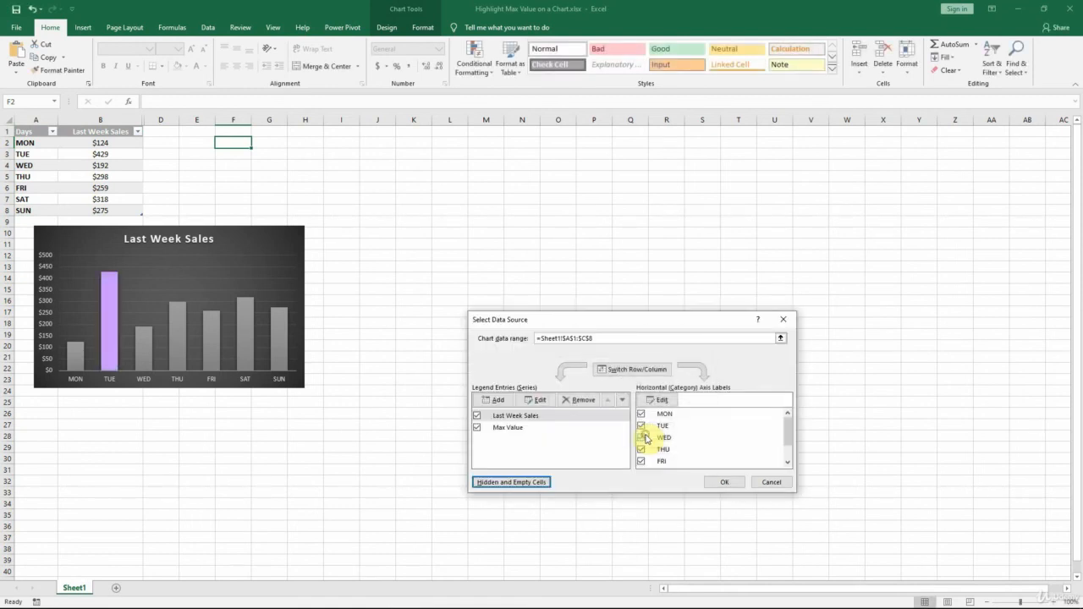
pyautogui.click(730, 480)
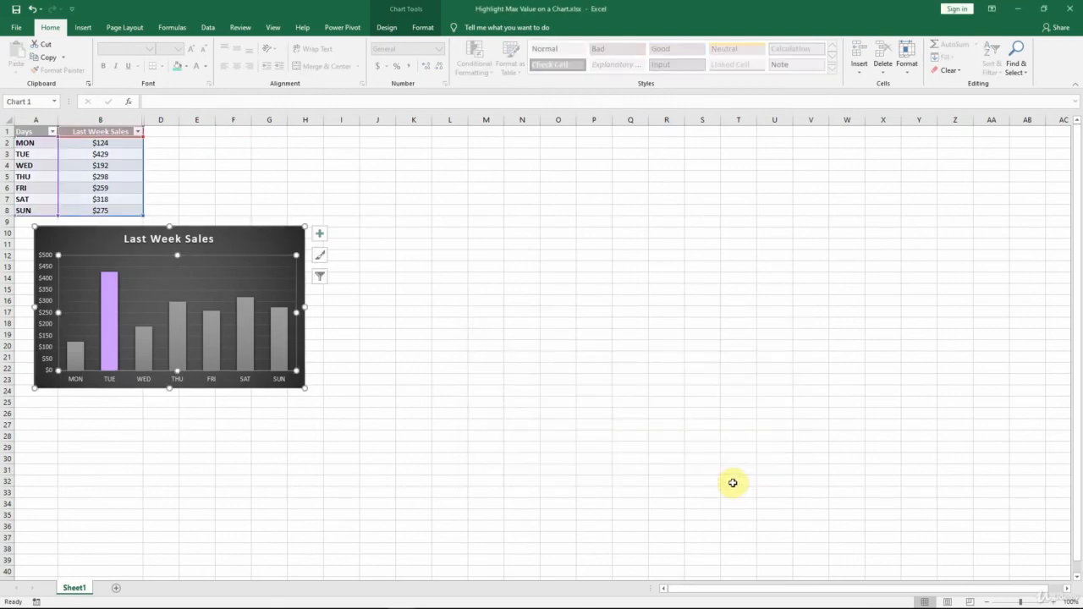
# Deselect the chart and recalculate the sheet twice to check the highlight while column C is hidden
pyautogui.click(224, 145)
pyautogui.press('F9')
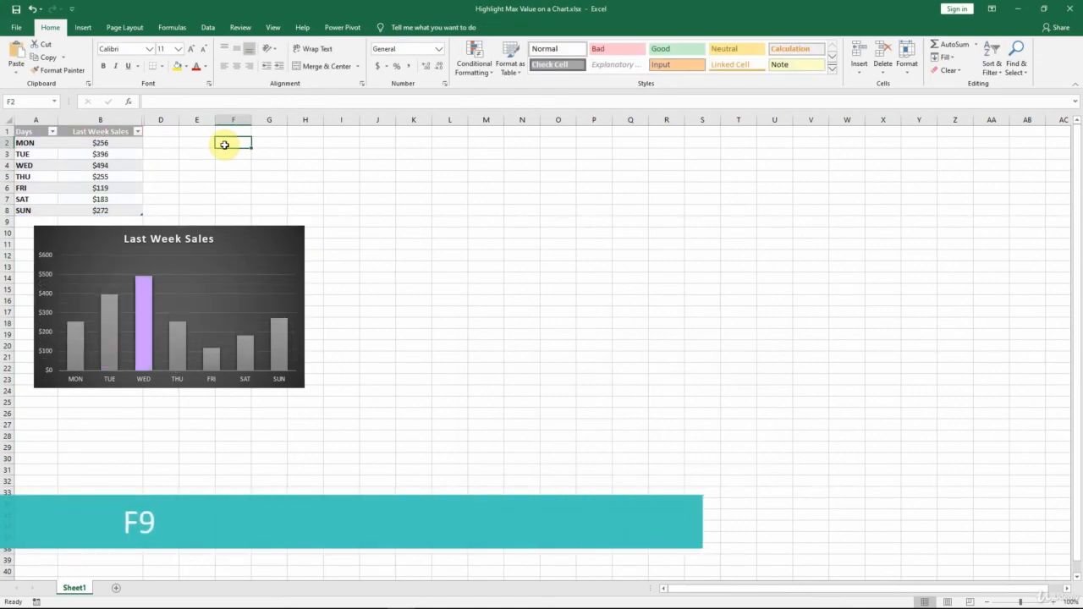
pyautogui.press('F9')
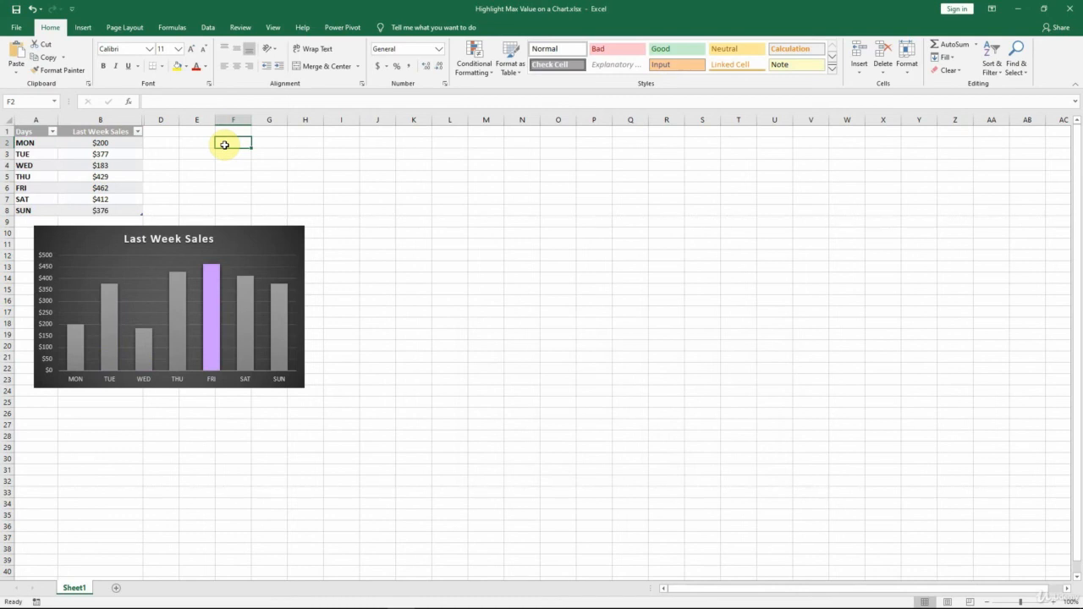
# Unhide the Max Value column between columns B and D and deselect the columns
pyautogui.moveTo(130, 119); pyautogui.dragTo(156, 122)
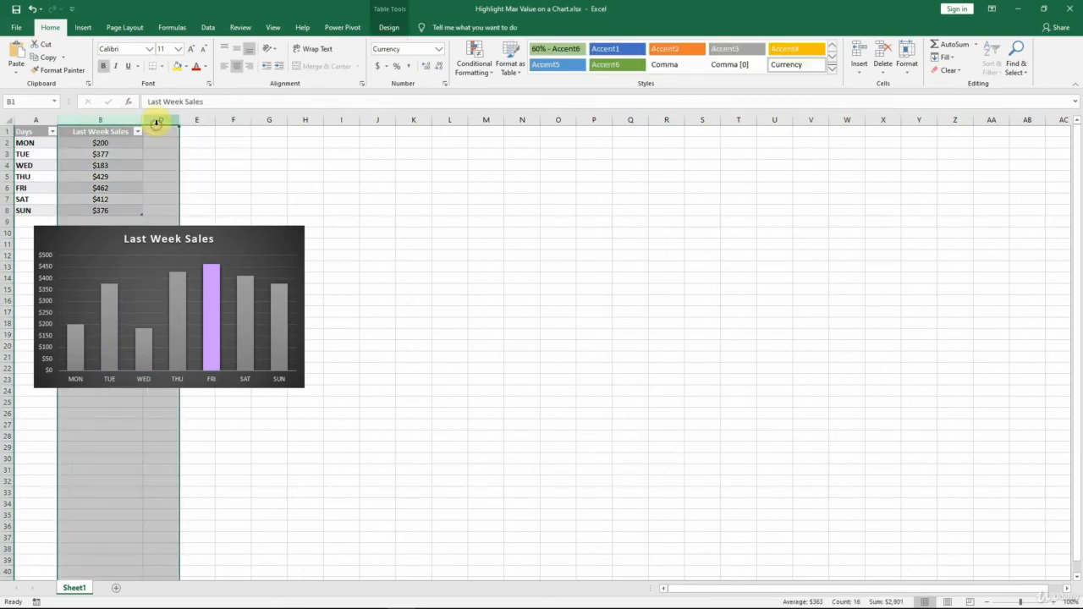
pyautogui.rightClick(156, 121)
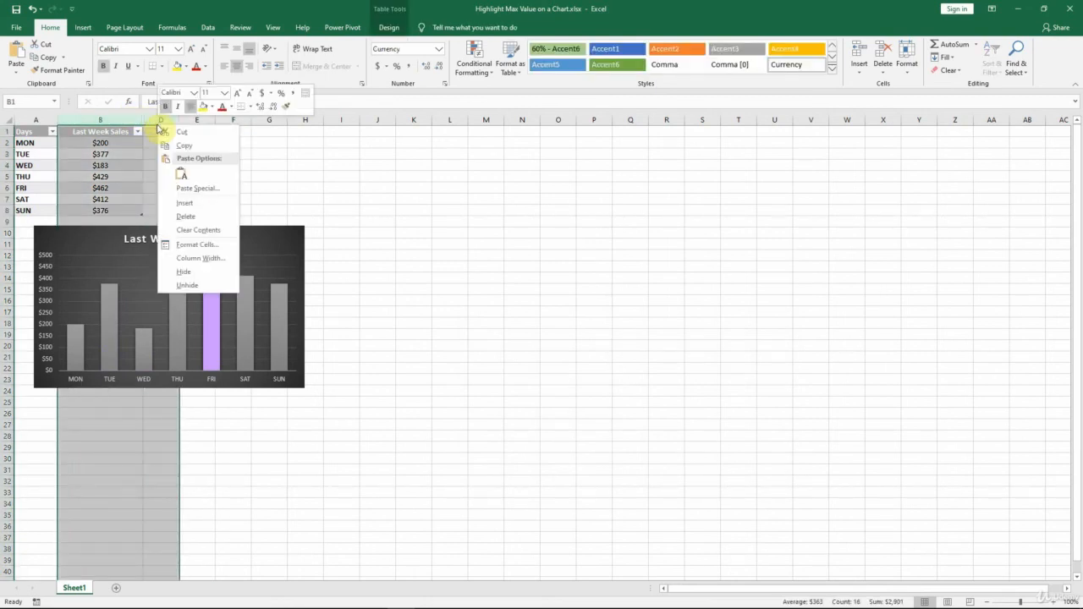
pyautogui.click(187, 285)
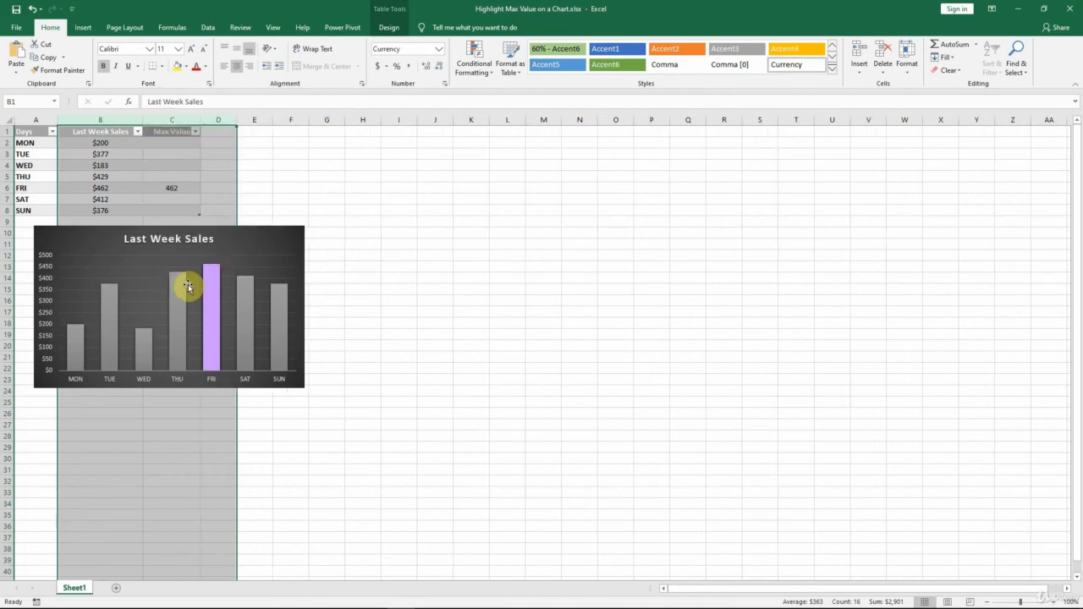
pyautogui.click(262, 142)
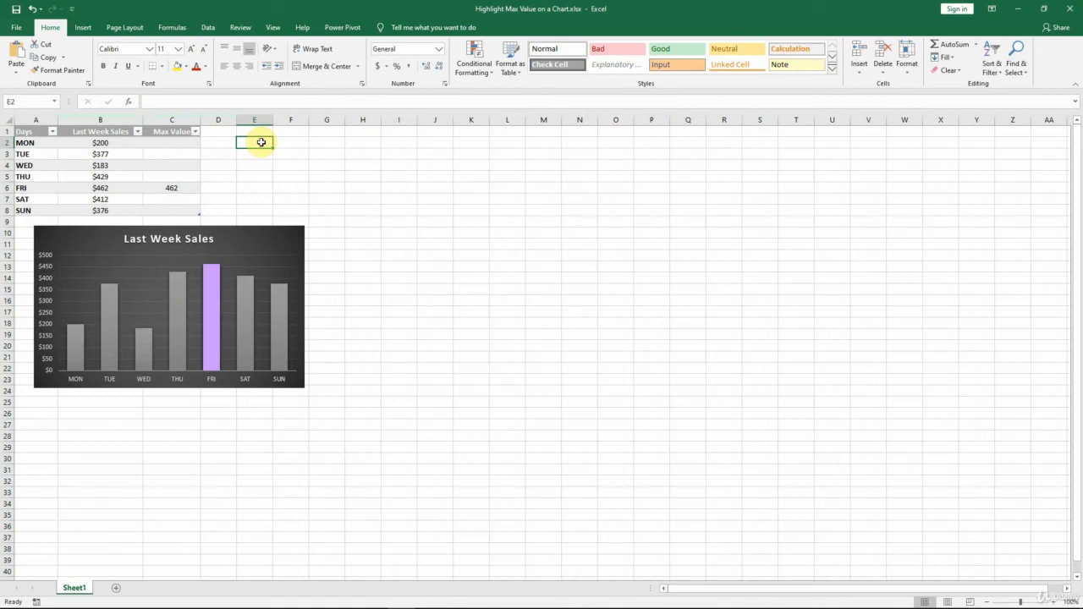